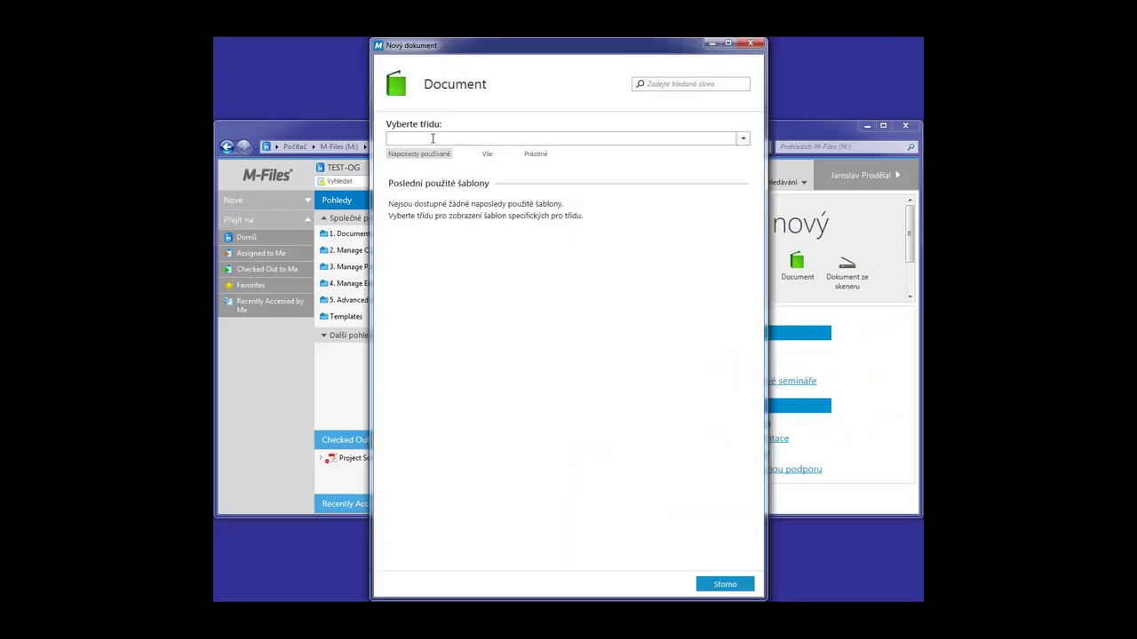
Step: Choose the Order class from Purchasing and Sales and the blank Text Document (.txt) template for the new document
left_click(742, 138)
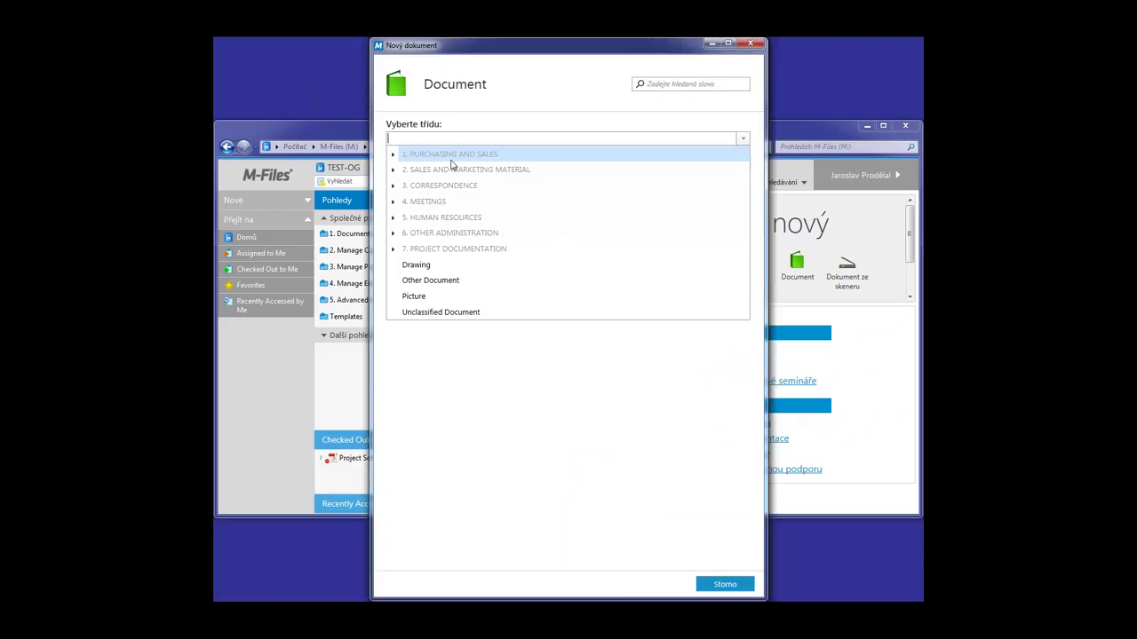
left_click(393, 156)
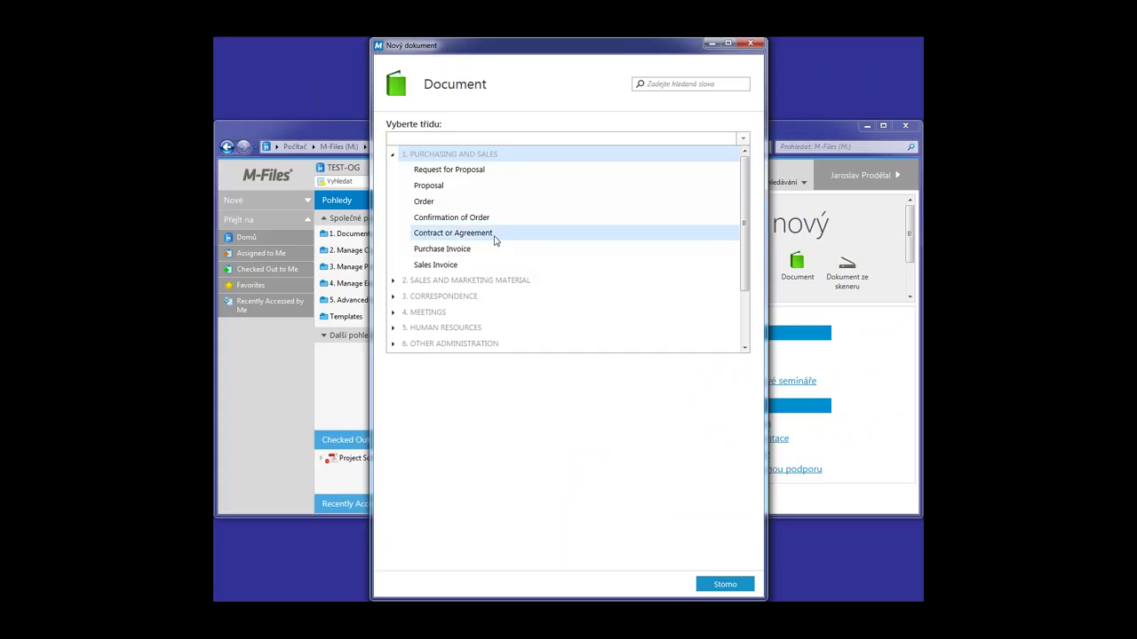
left_click(426, 202)
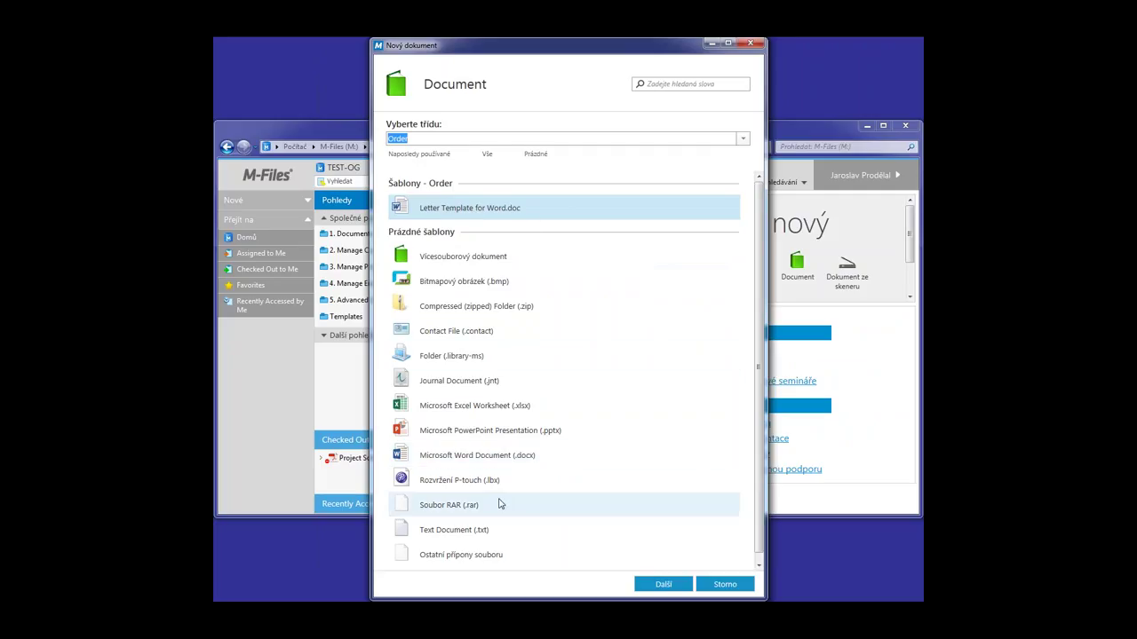
left_click(501, 531)
left_click(662, 583)
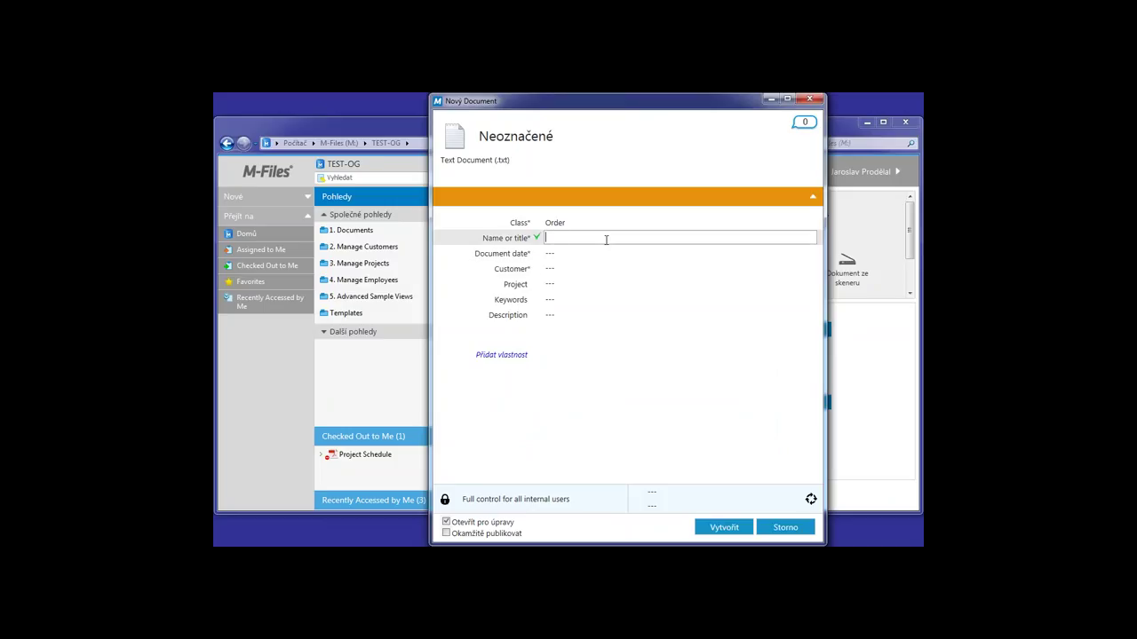
Step: Title the document "Objednávka lyží 2015" and set its document date to 15.10.2015
type("ávka ")
type("lyži ")
type("2015")
key("Tab")
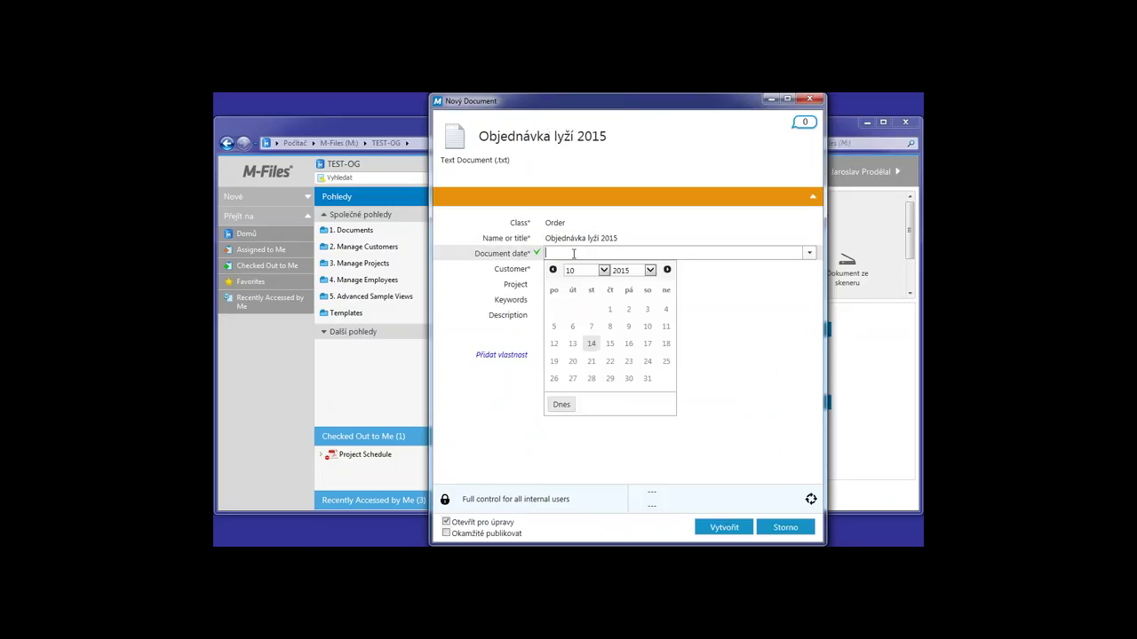
key("Return")
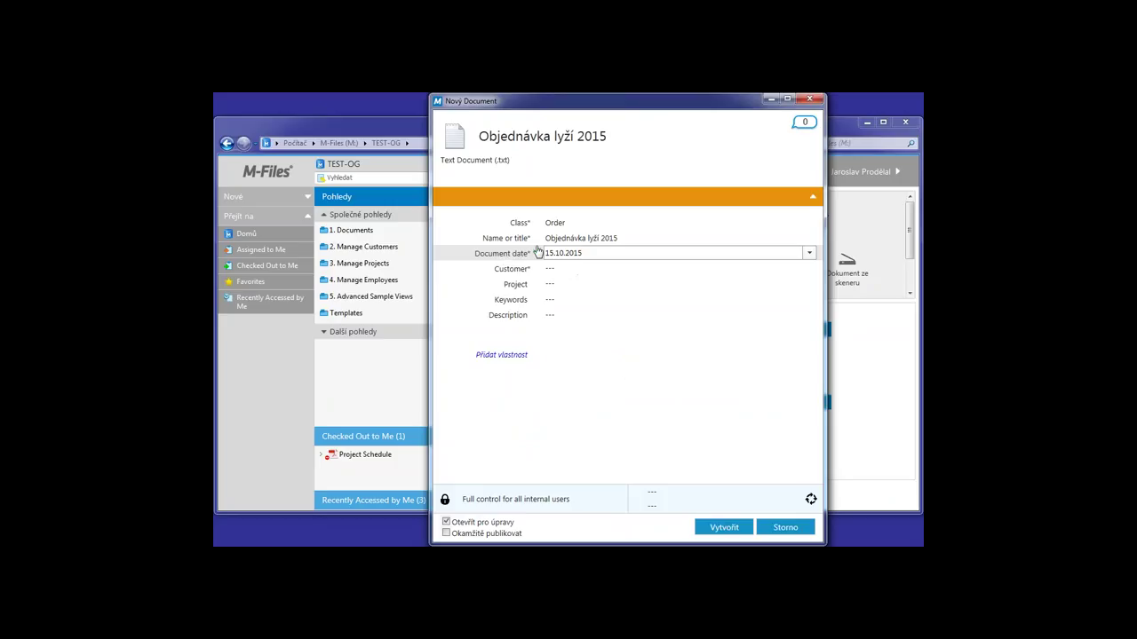
Step: Assign two customers to the order: ESTT Corporation (IT) and First Mountain Securities (Customer Service)
left_click(555, 268)
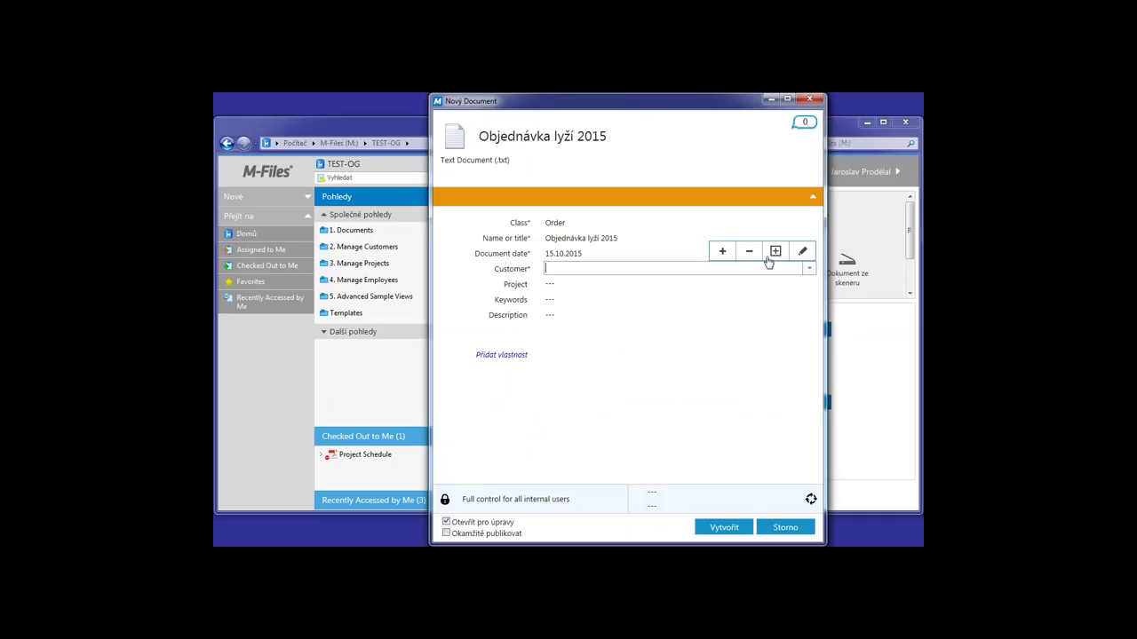
left_click(725, 258)
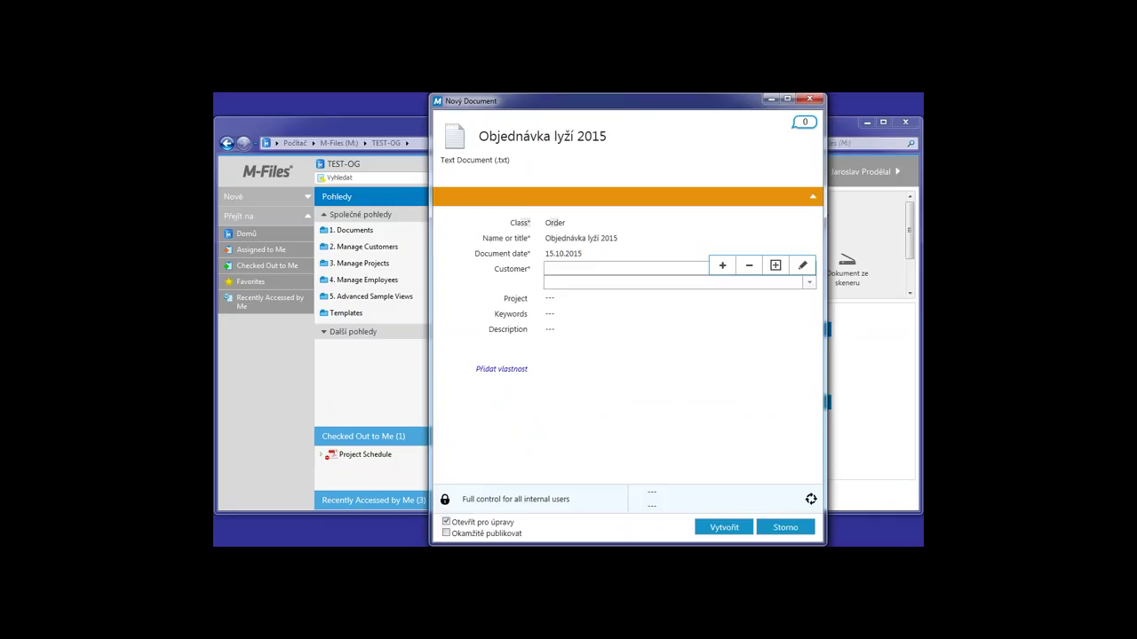
left_click(602, 268)
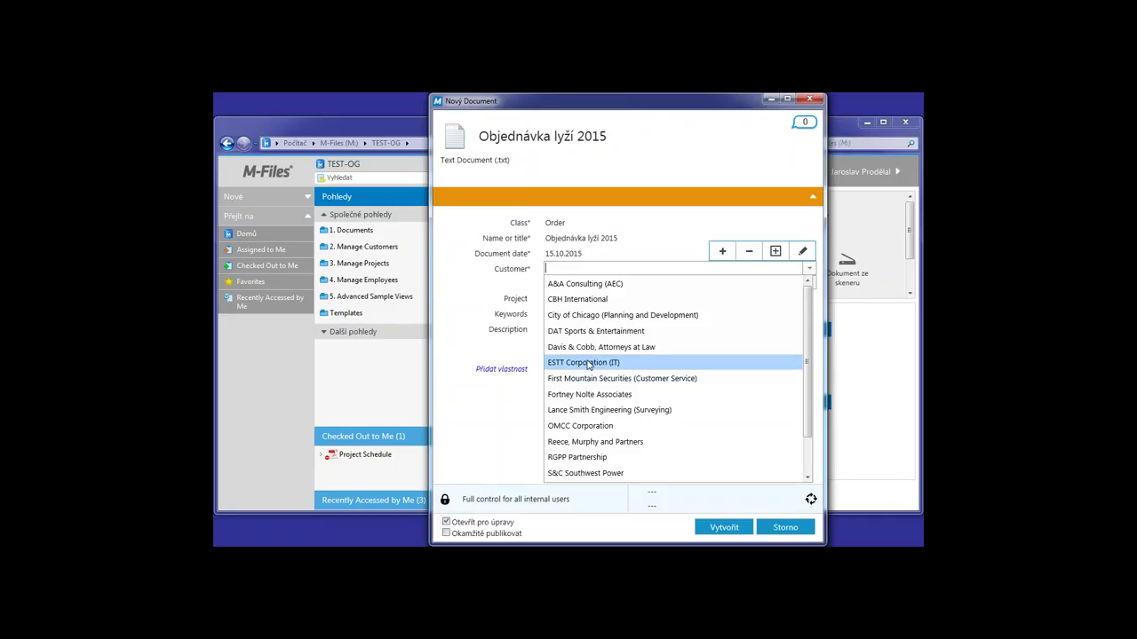
left_click(586, 363)
left_click(809, 283)
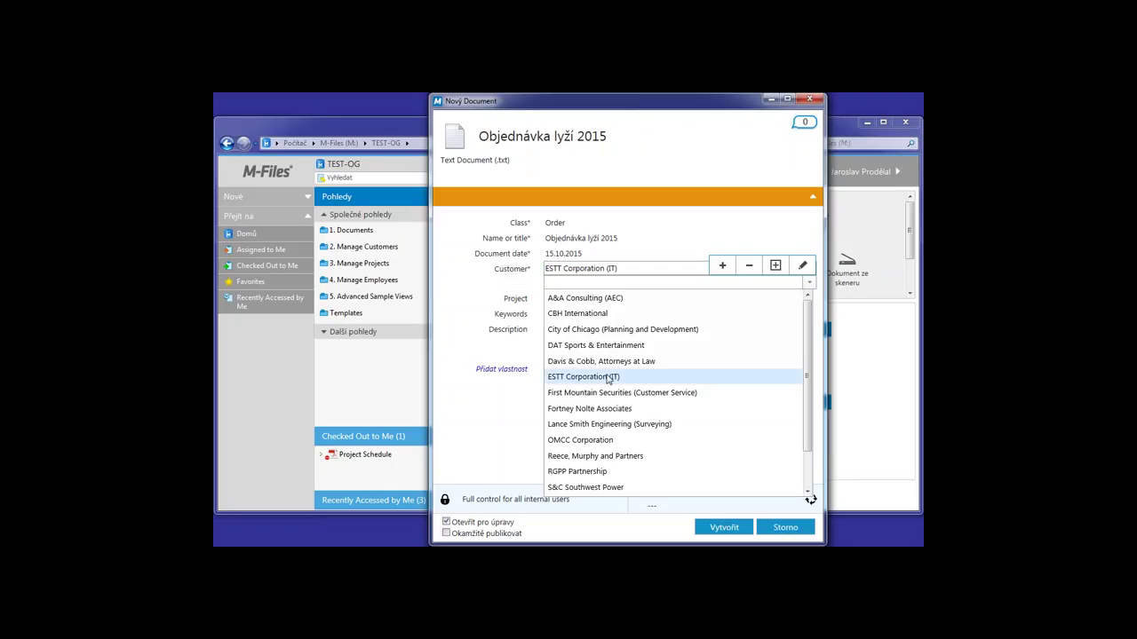
left_click(629, 395)
left_click(674, 174)
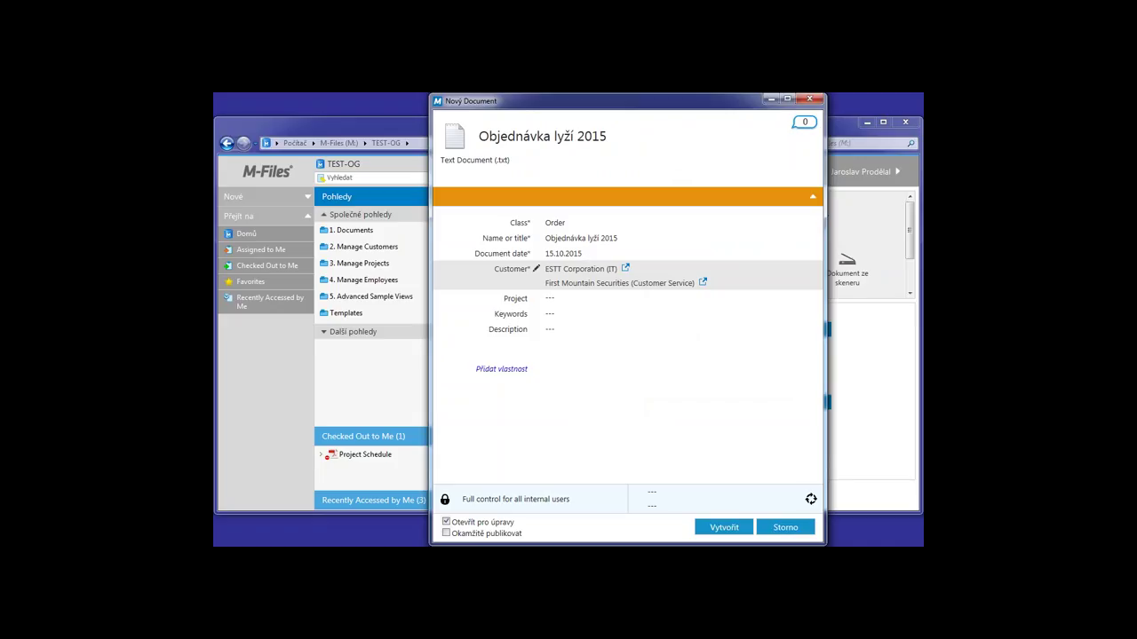
Step: Set the order's project to Redesign of ESTT Marketing Material
left_click(559, 302)
left_click(695, 306)
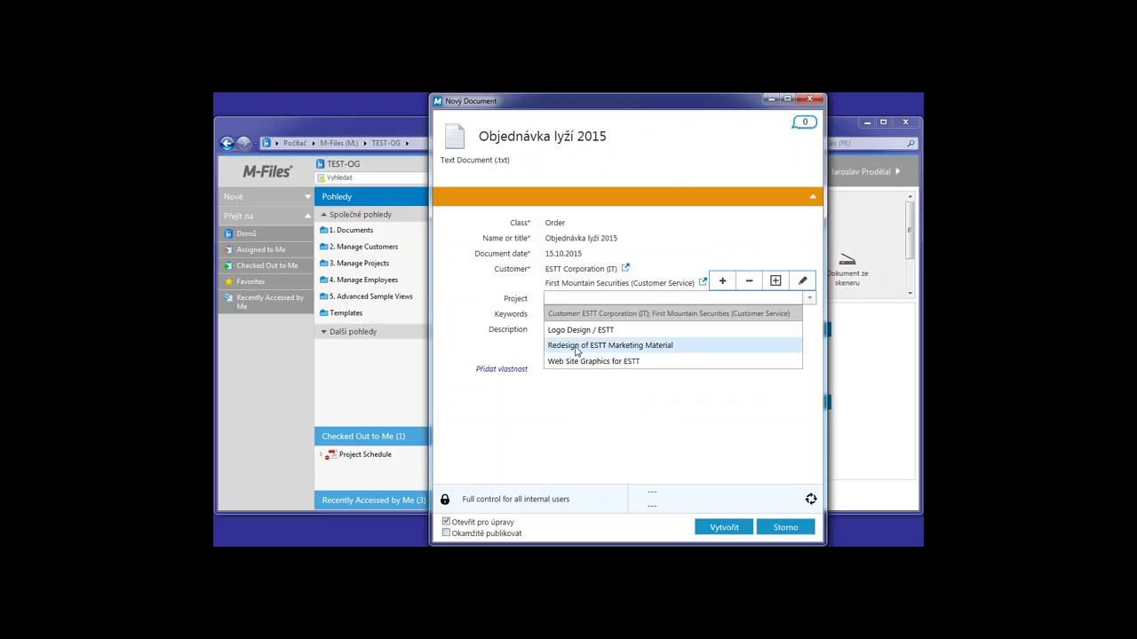
left_click(622, 346)
Step: Enter the keyword "ski" and the description "Objednávka na dodávku lyží pro rok 2015"
left_click(747, 319)
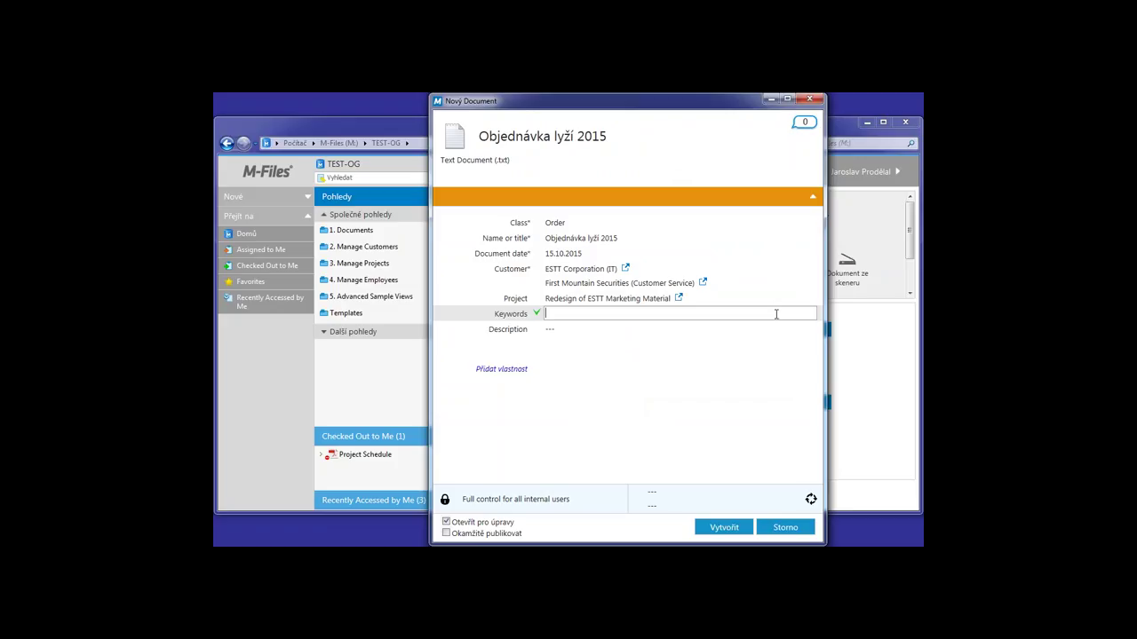
key("Tab")
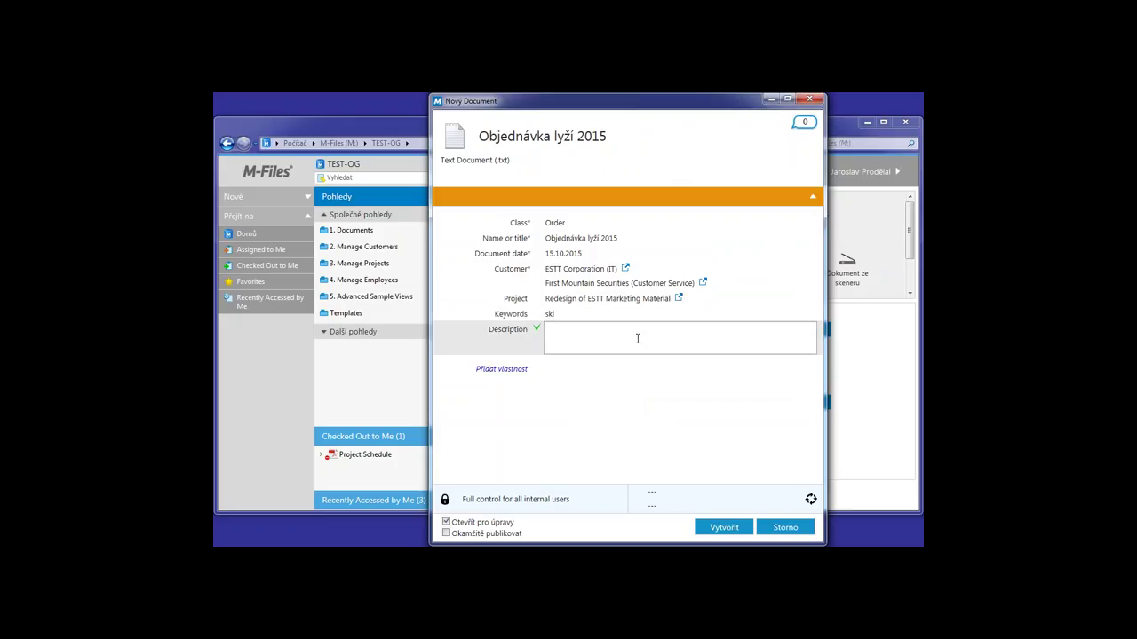
type("Objednávka na dodávku lyží pro rok 2015")
left_click(602, 408)
Step: Examine the full list of additional properties that can be added to the order's metadata
left_click(511, 369)
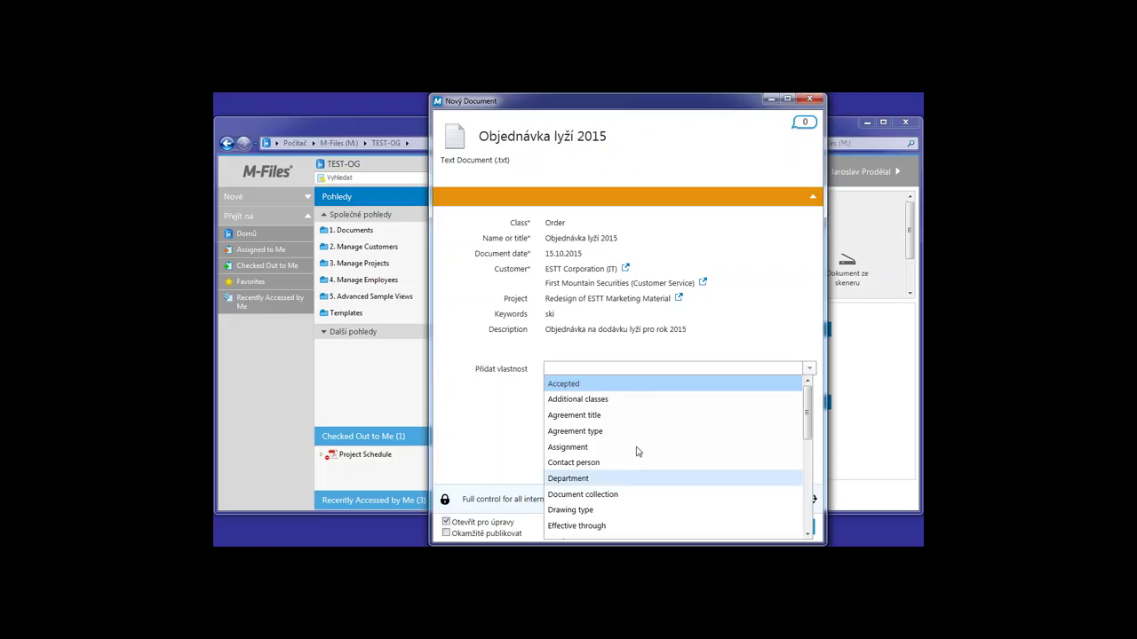
scroll(647, 436, "down", 3)
scroll(664, 435, "down", 1)
scroll(667, 406, "up", 4)
scroll(682, 429, "down", 2)
scroll(679, 429, "up", 2)
scroll(673, 432, "down", 3)
scroll(671, 434, "down", 2)
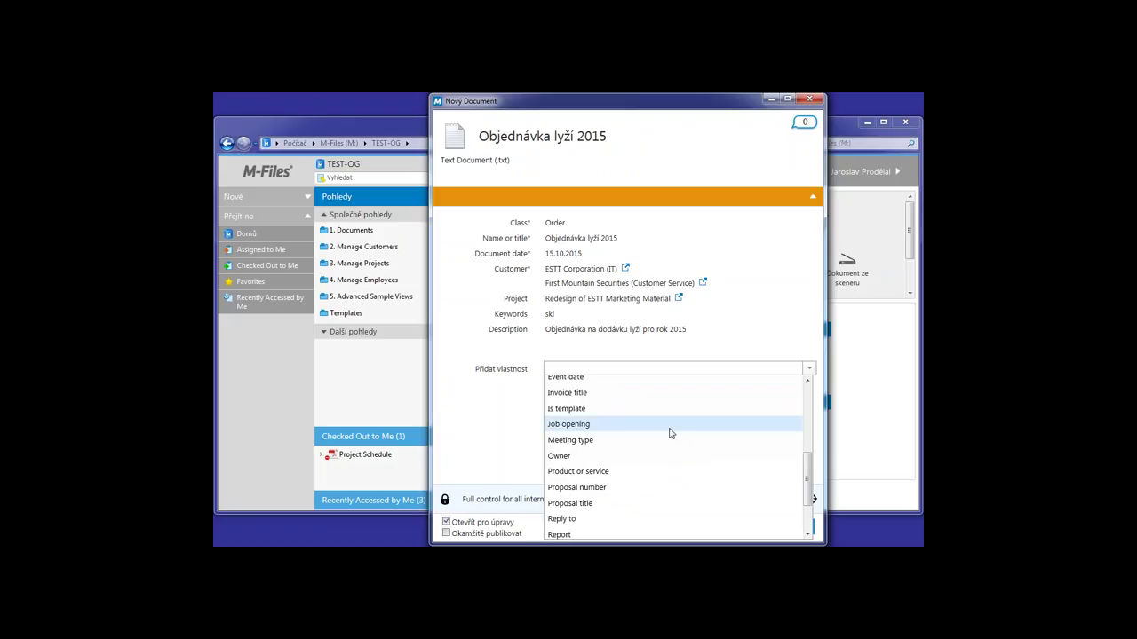
scroll(677, 444, "down", 2)
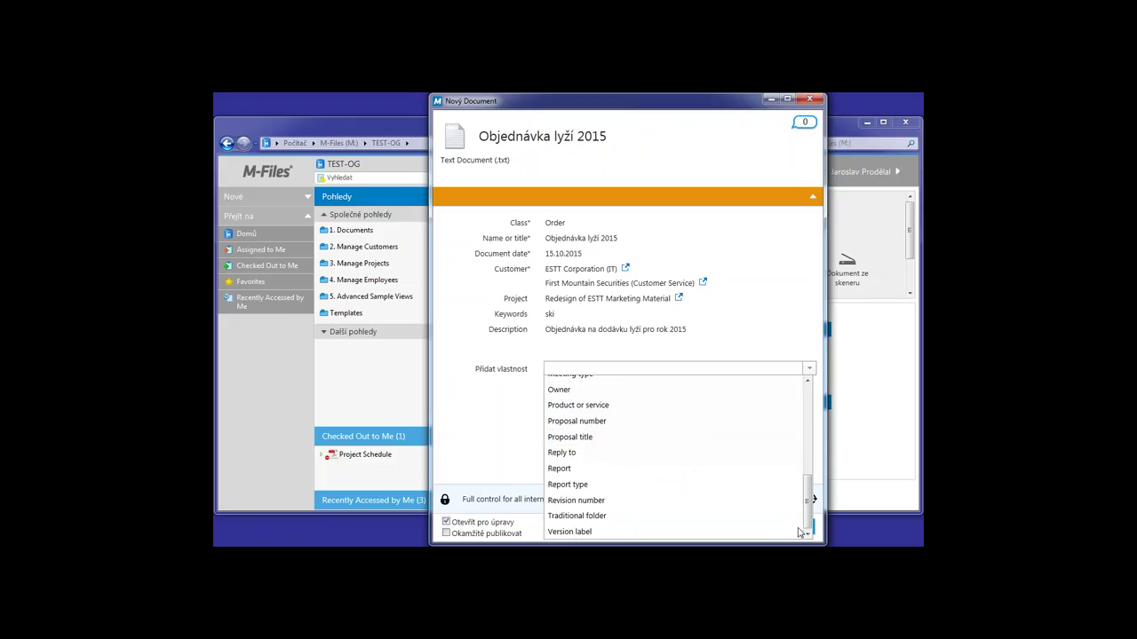
left_click_drag(806, 502, 811, 395)
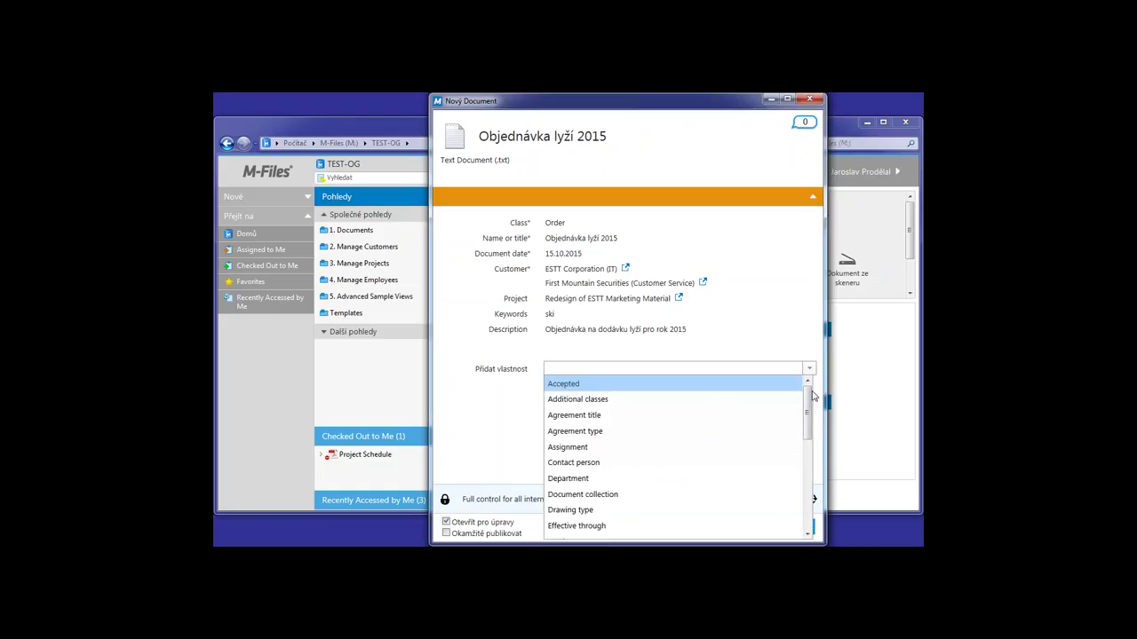
Step: Try adding the Proposal number property to the order's metadata and remove it again
type("ective through")
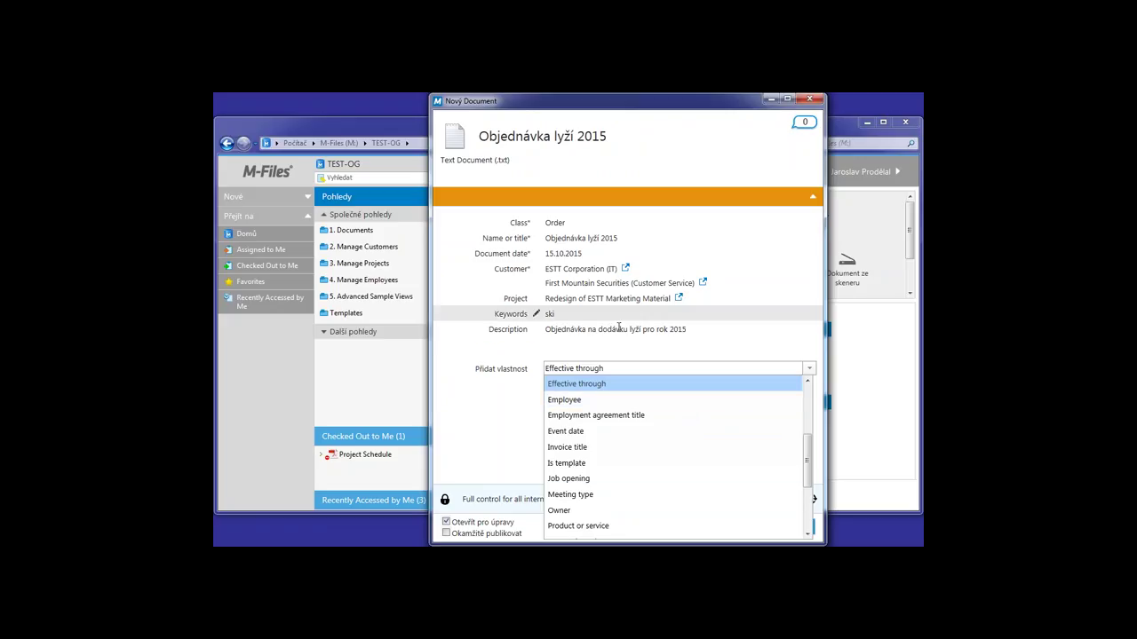
left_click_drag(810, 461, 667, 414)
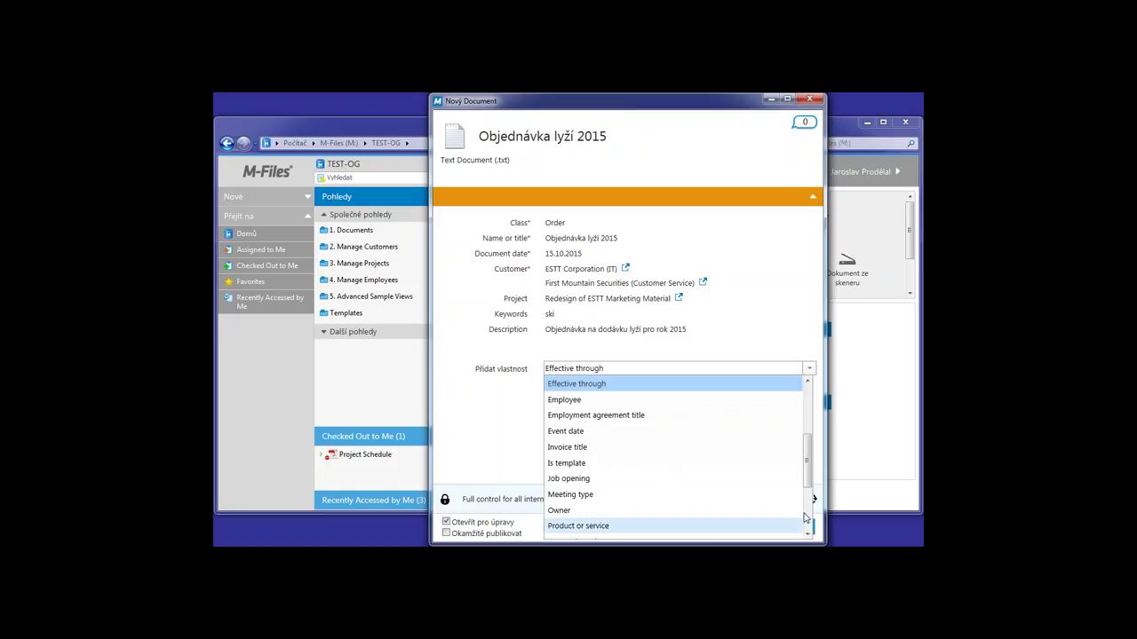
left_click_drag(806, 480, 806, 526)
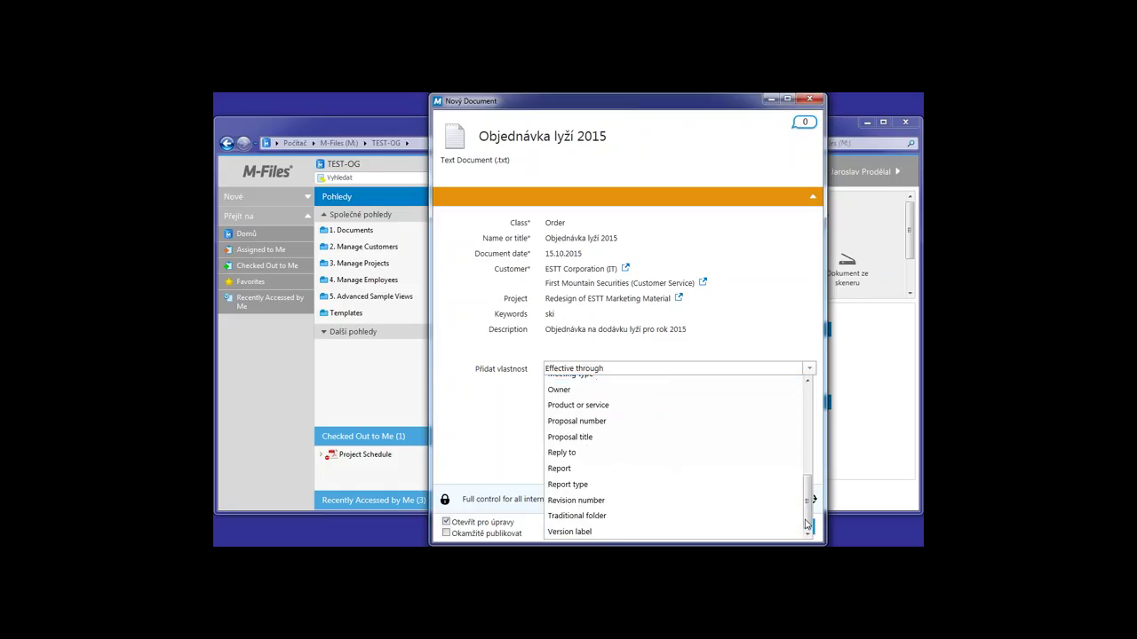
left_click(592, 419)
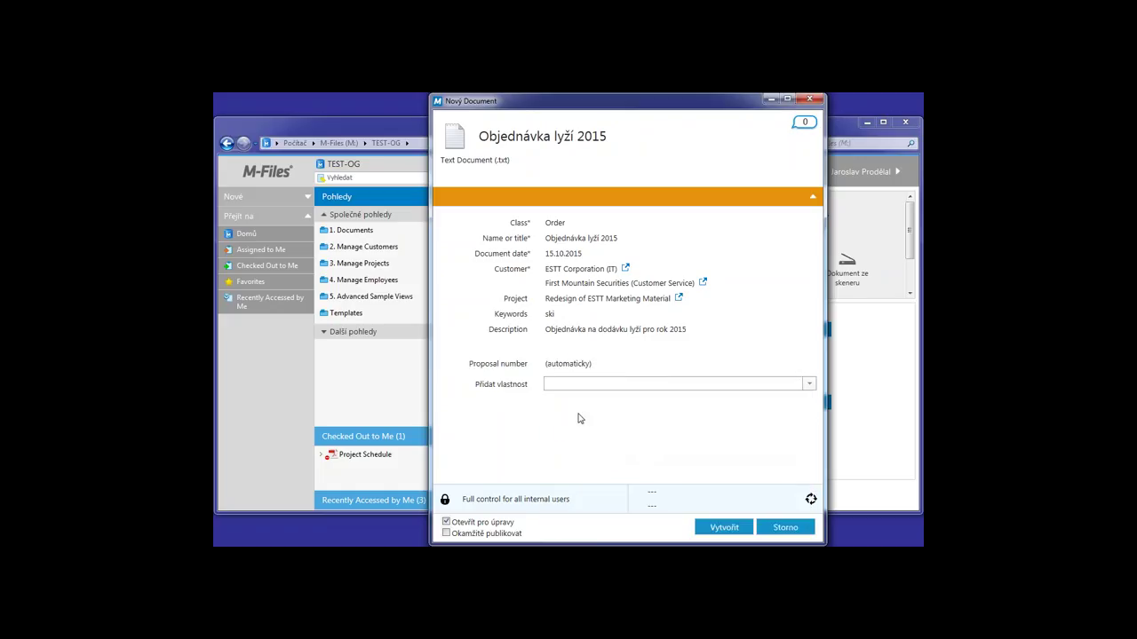
left_click(463, 366)
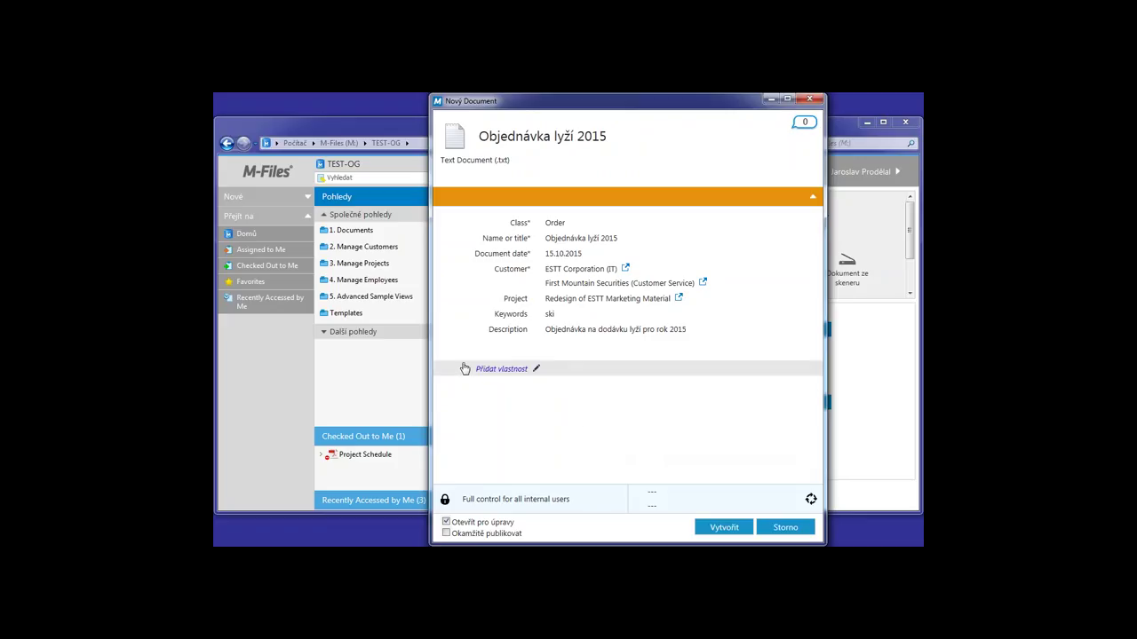
Step: Add the Effective through property to the order and set its date to 23.10.2015
left_click(535, 371)
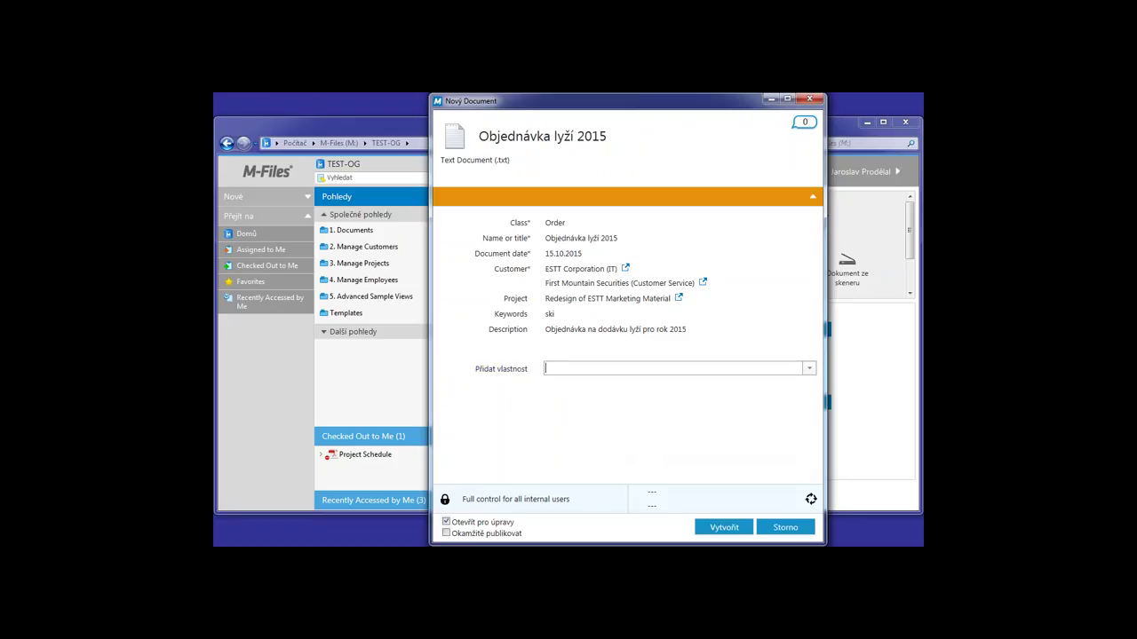
left_click(810, 368)
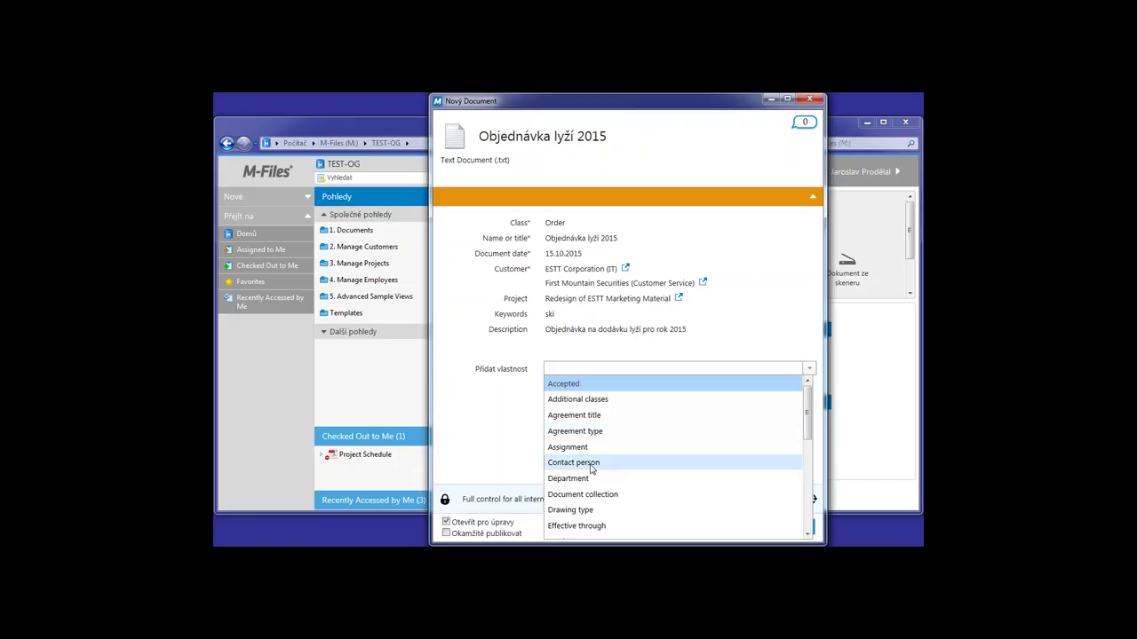
scroll(661, 495, "down", 1)
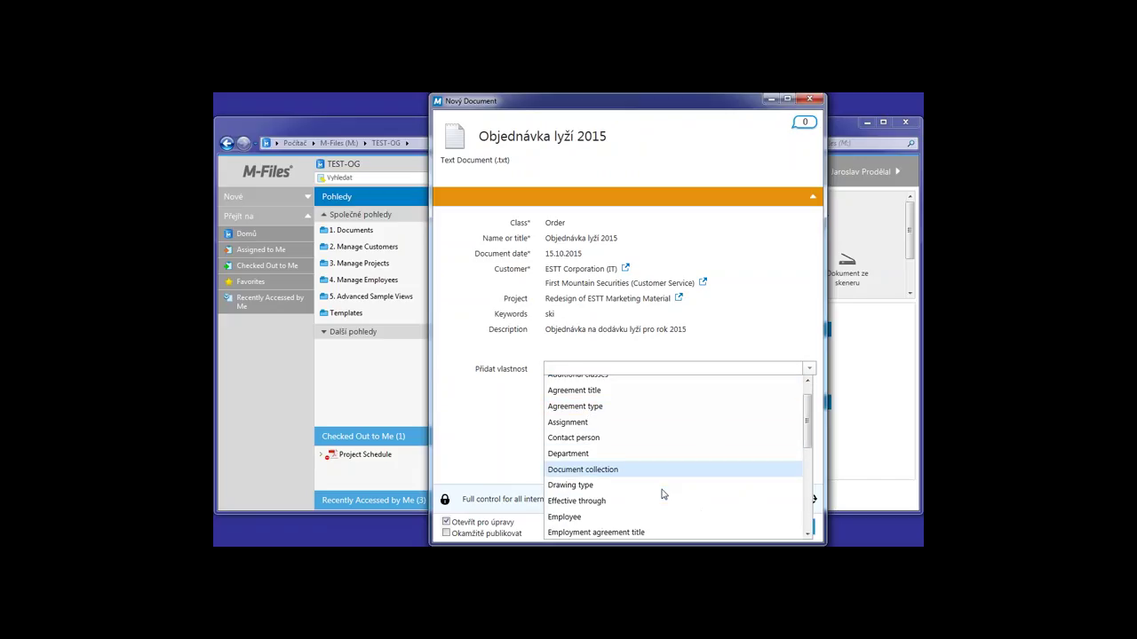
left_click(604, 502)
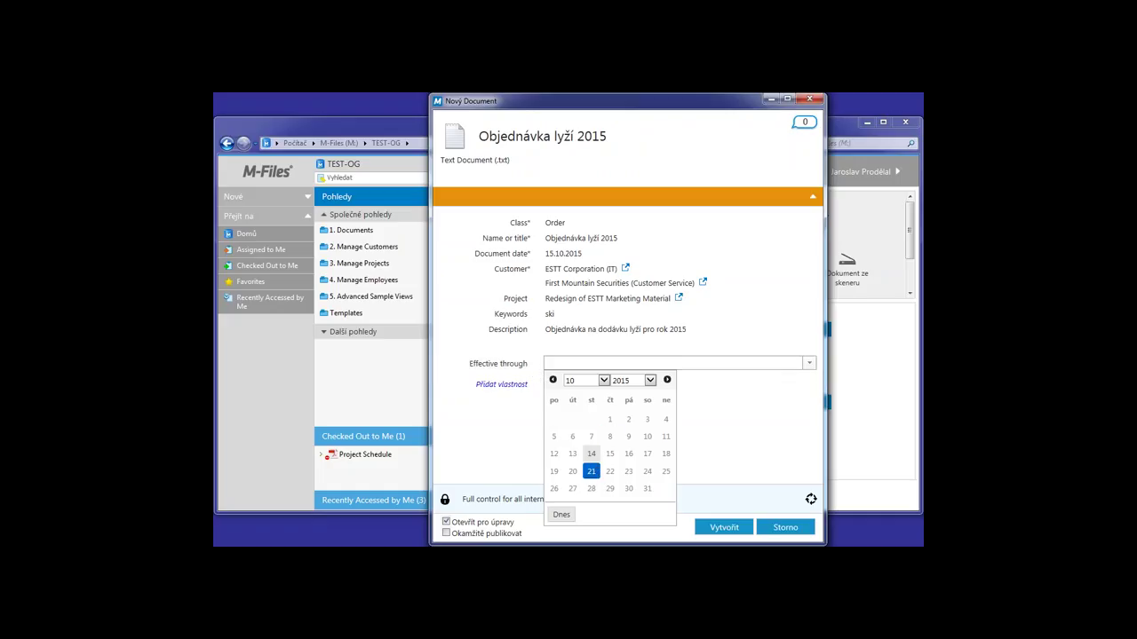
left_click(628, 471)
left_click(623, 453)
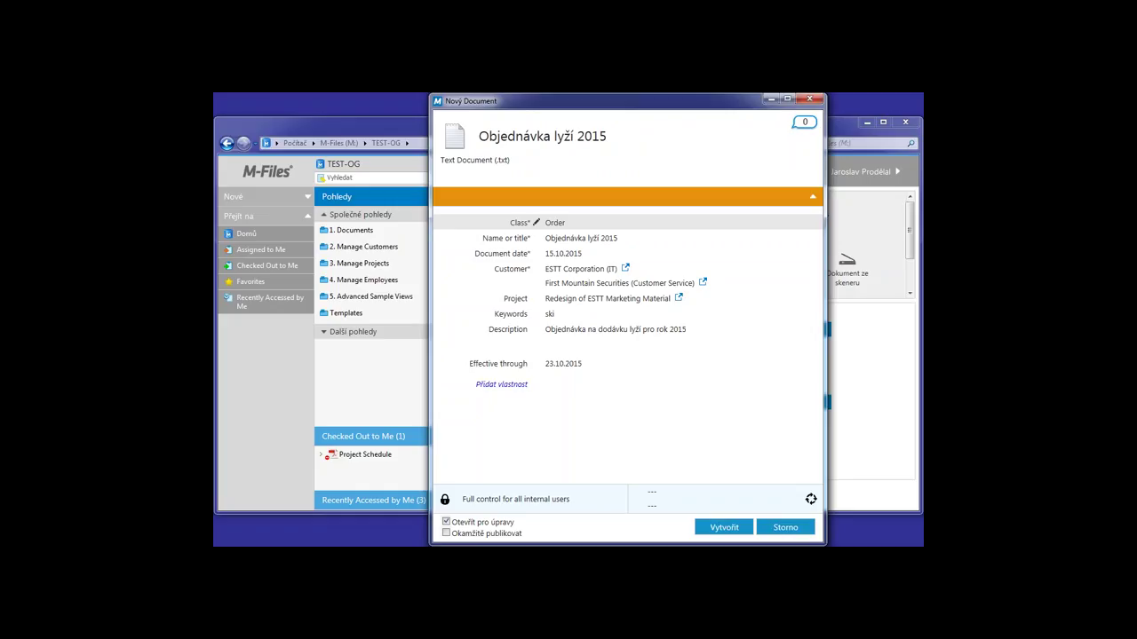
Step: Create the order document from the completed metadata card
left_click(546, 223)
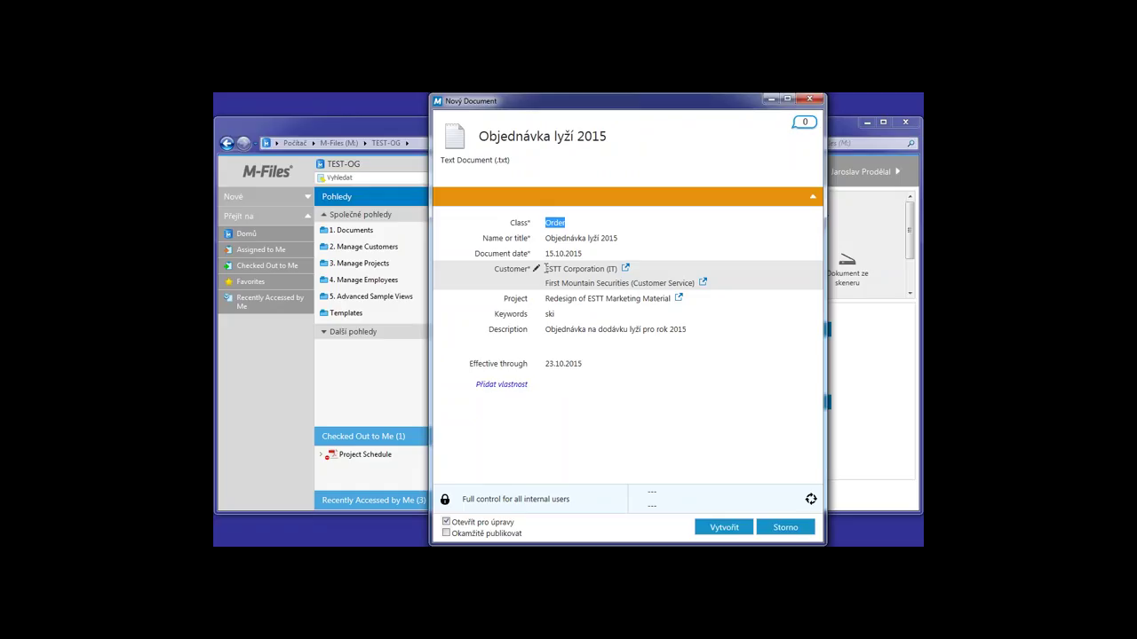
left_click_drag(546, 268, 575, 269)
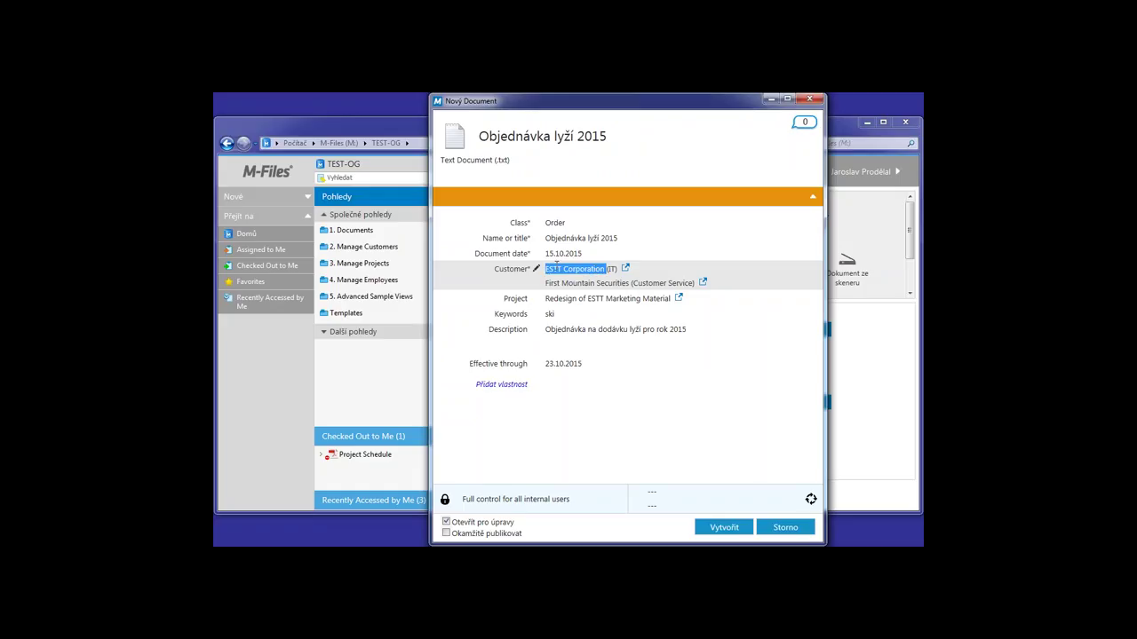
left_click(721, 527)
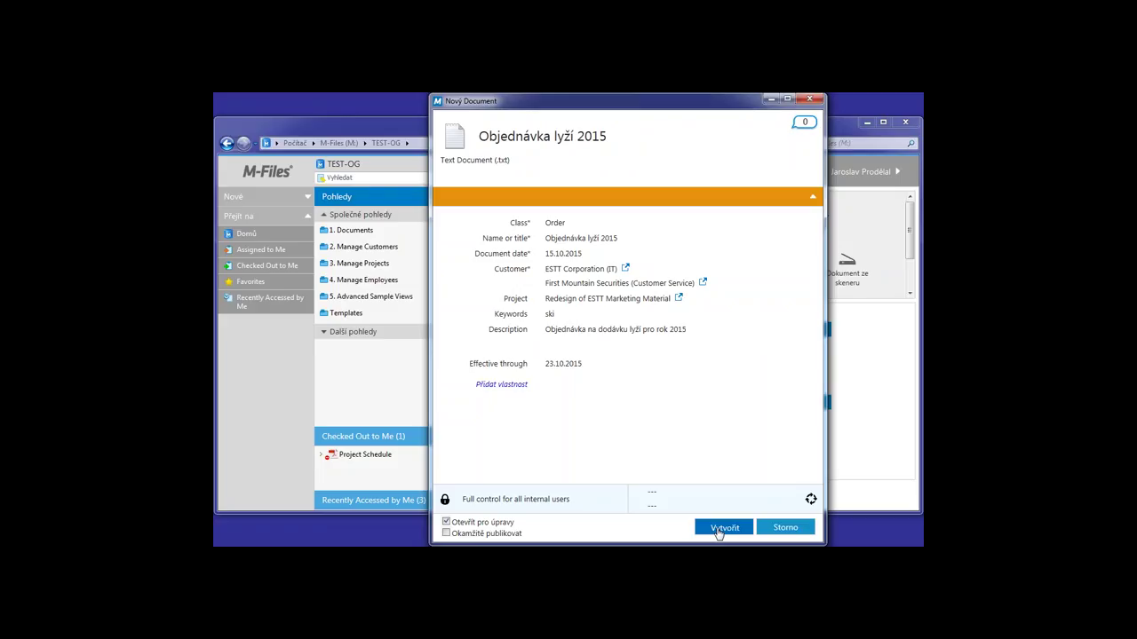
left_click(723, 527)
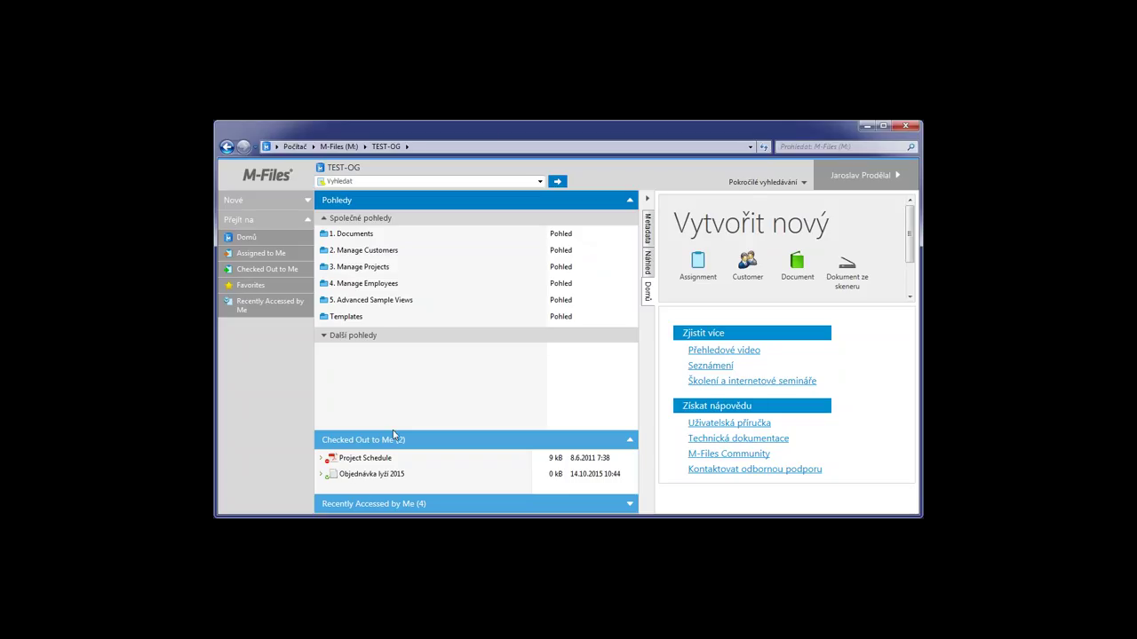
Step: View the metadata of Objednávka lyží 2015 in the checked-out documents and search the vault for "lyž"
left_click(359, 475)
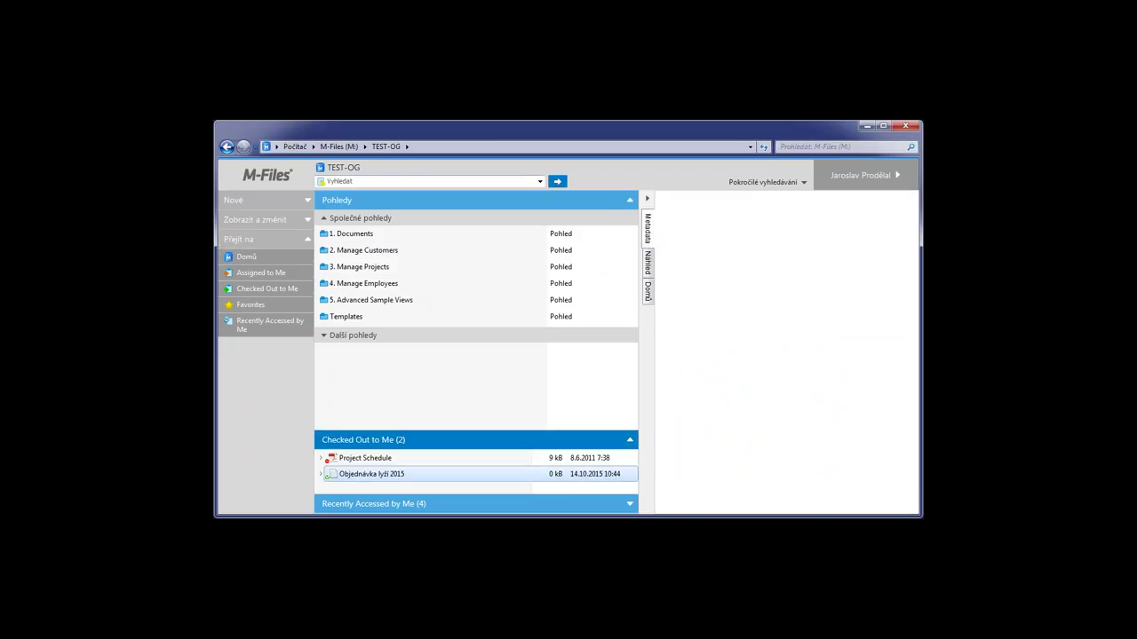
left_click(495, 183)
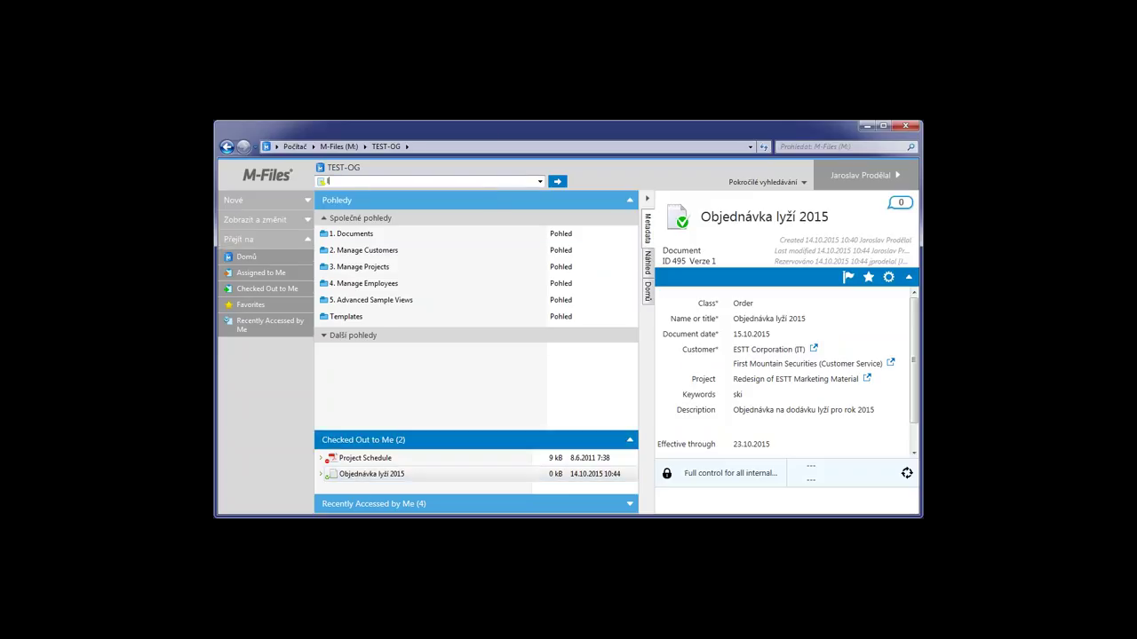
type("lyž")
key("Return")
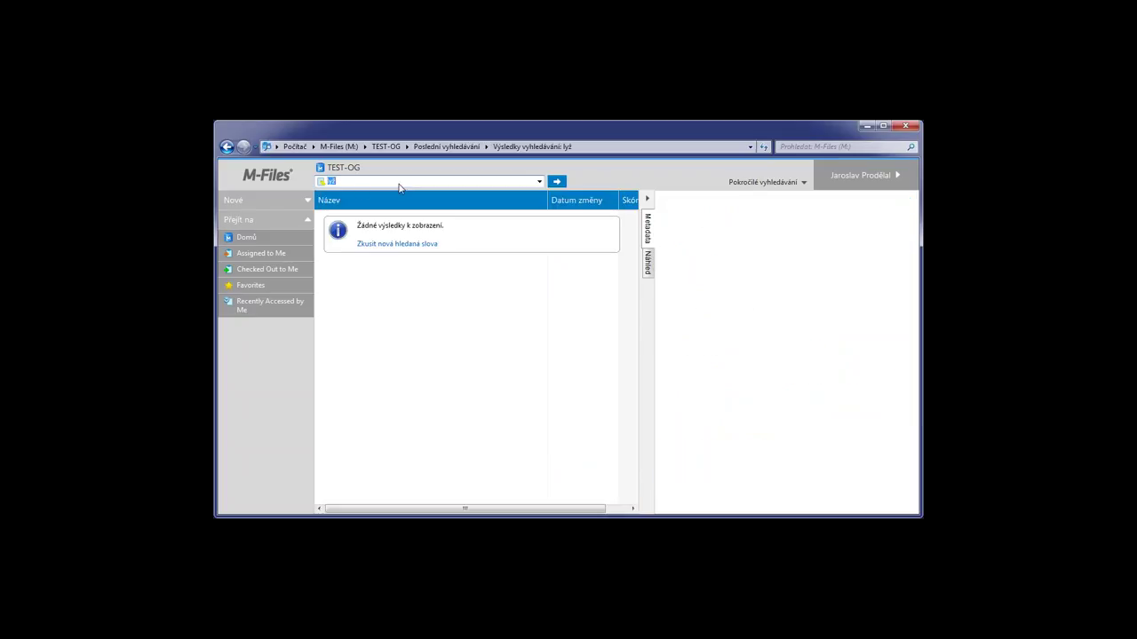
Step: Search the vault for "lyž*"
type("ly")
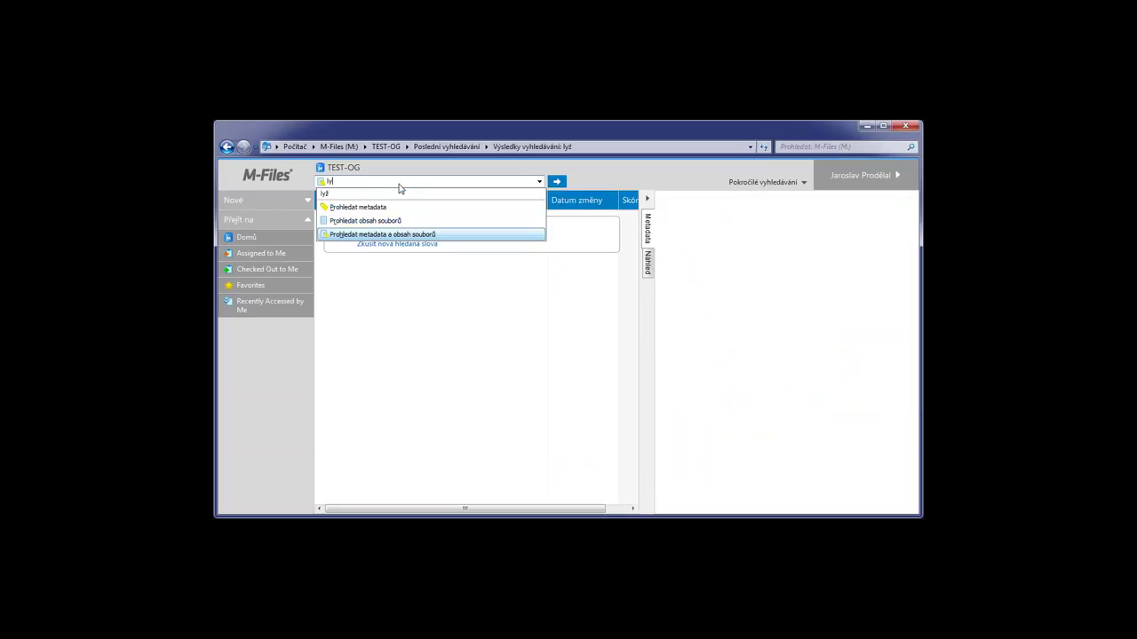
type("ž*")
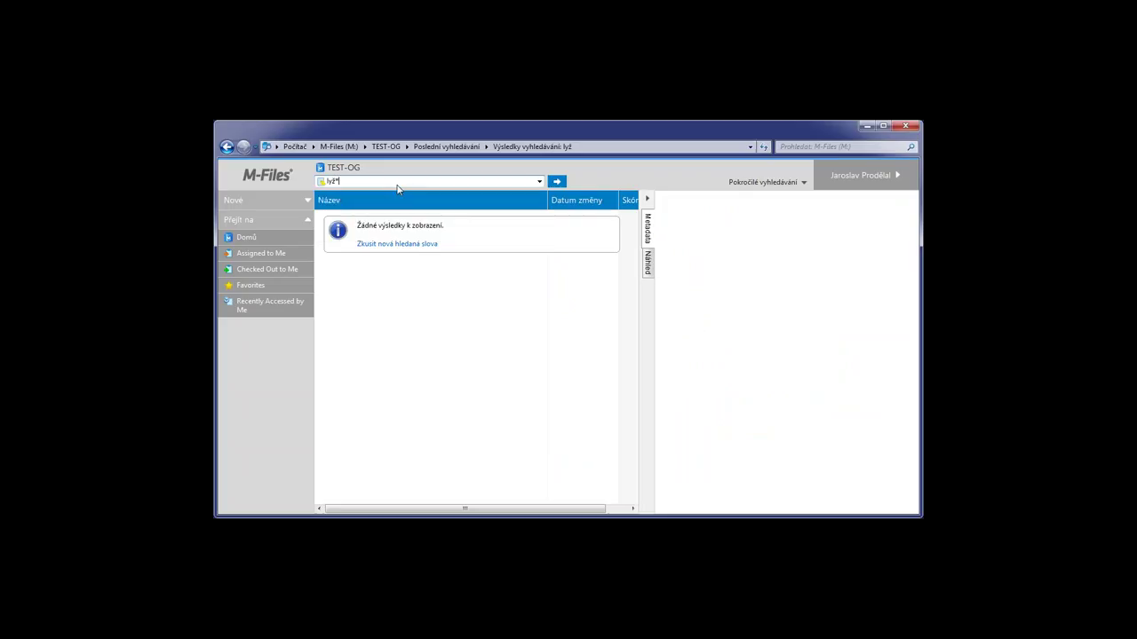
key("Return")
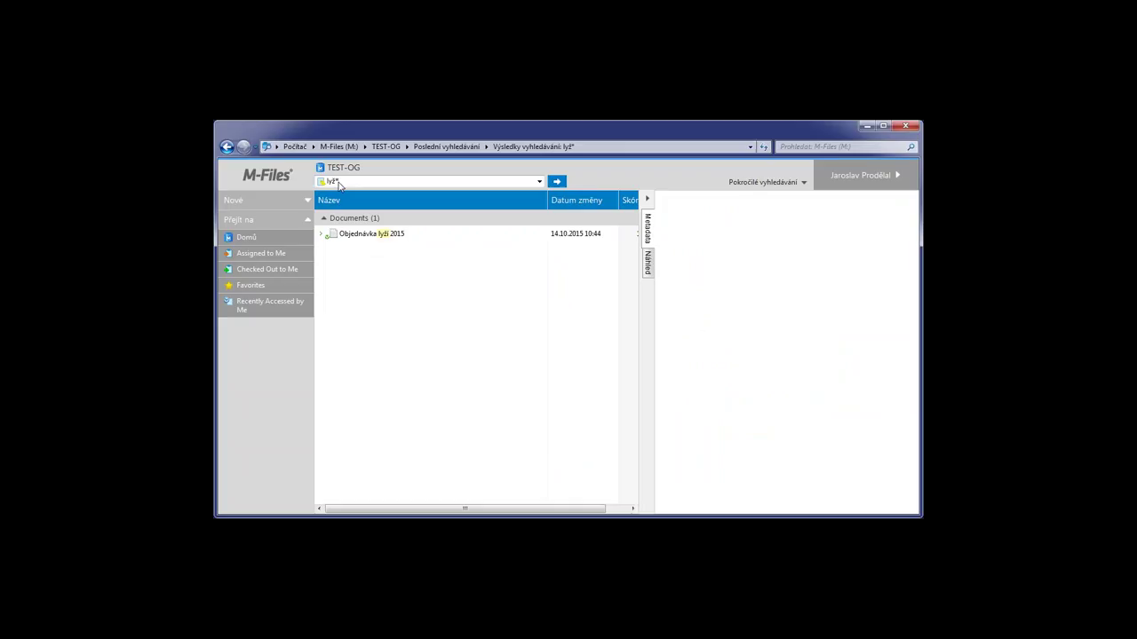
Step: Expand the found order's related projects and customers, and view the metadata of Objednávka lyží 2015 among ESTT Corporation (IT)'s documents
left_click(322, 235)
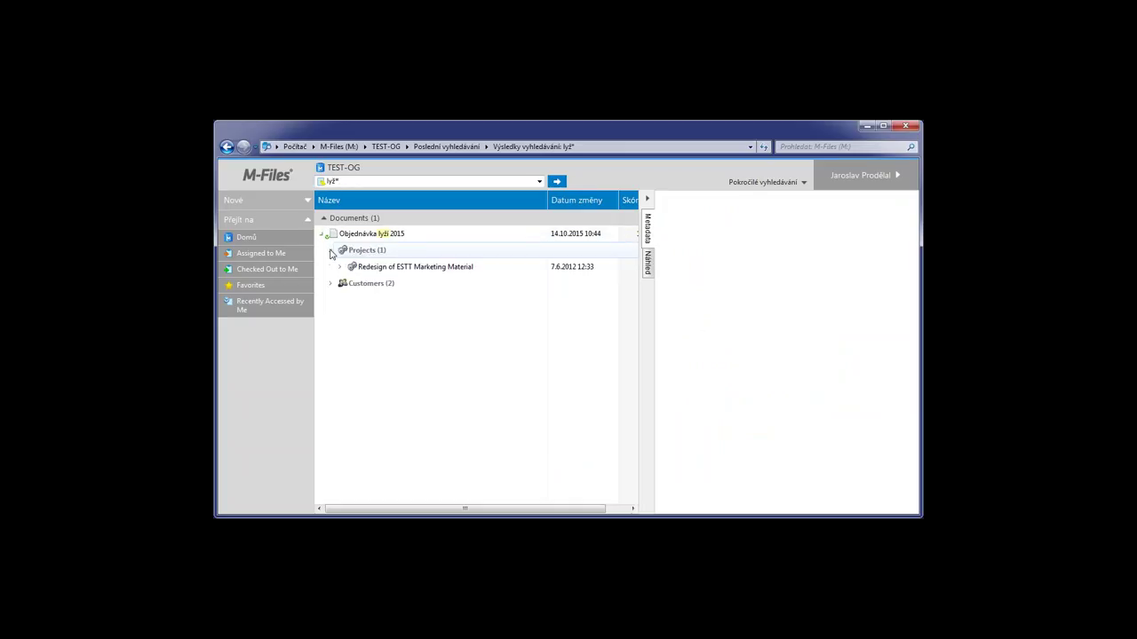
left_click(330, 283)
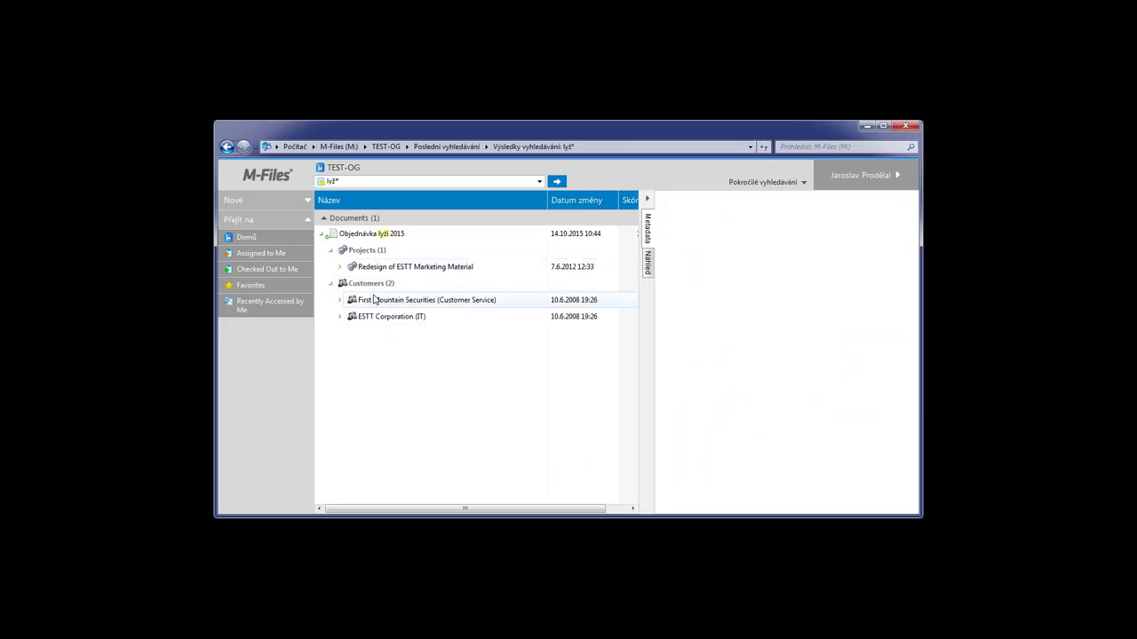
left_click(340, 300)
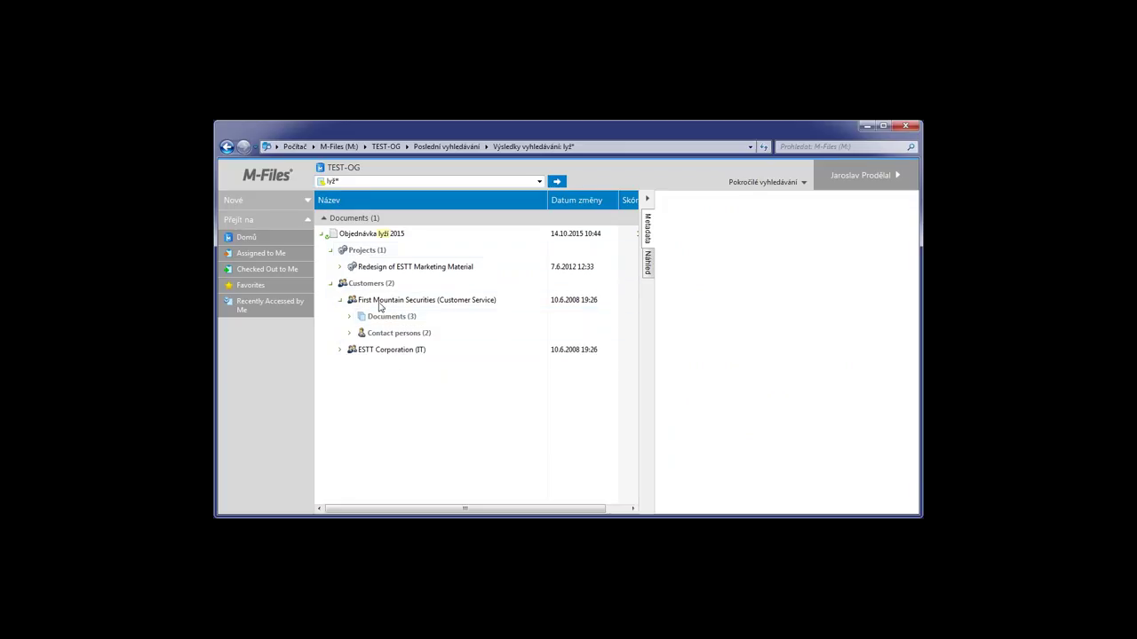
double_click(390, 350)
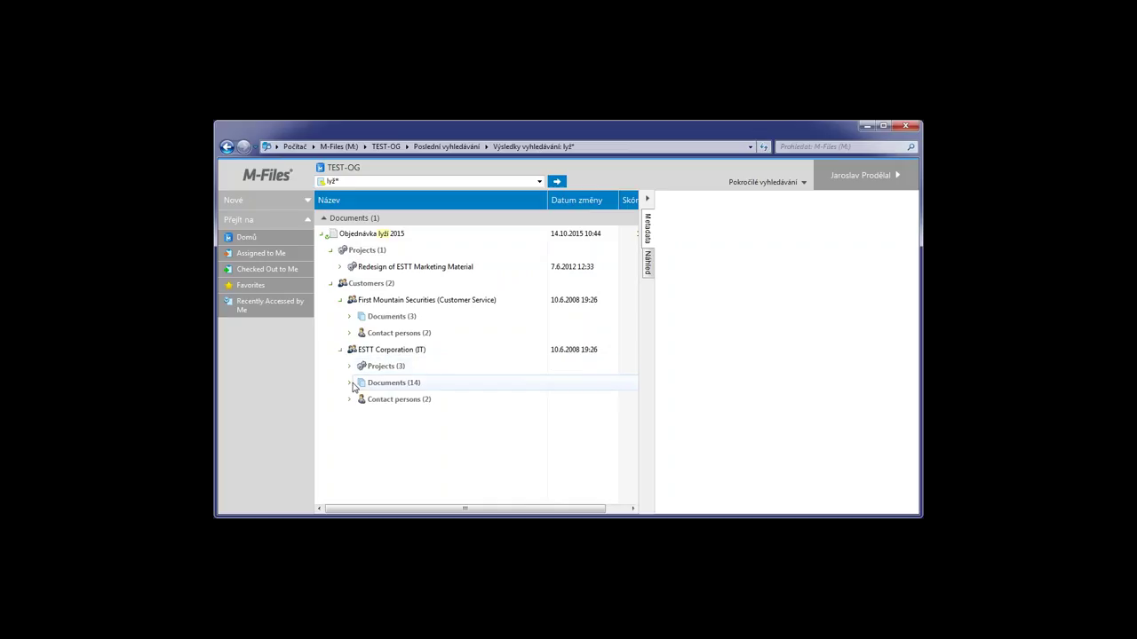
left_click(351, 383)
scroll(457, 431, "down", 2)
scroll(444, 451, "down", 1)
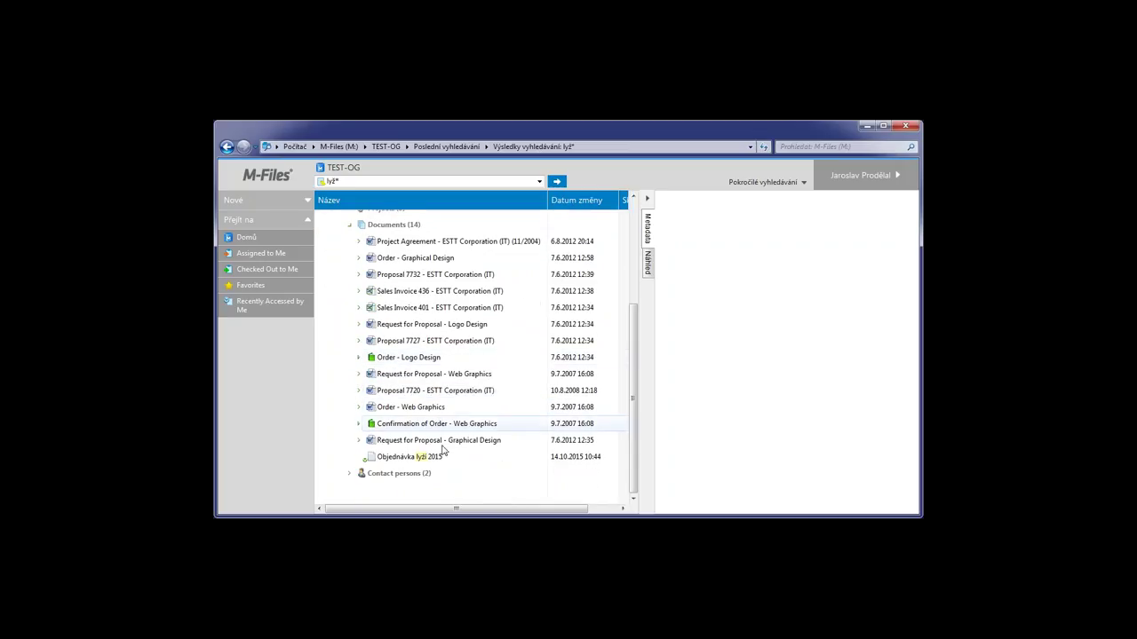
left_click(402, 459)
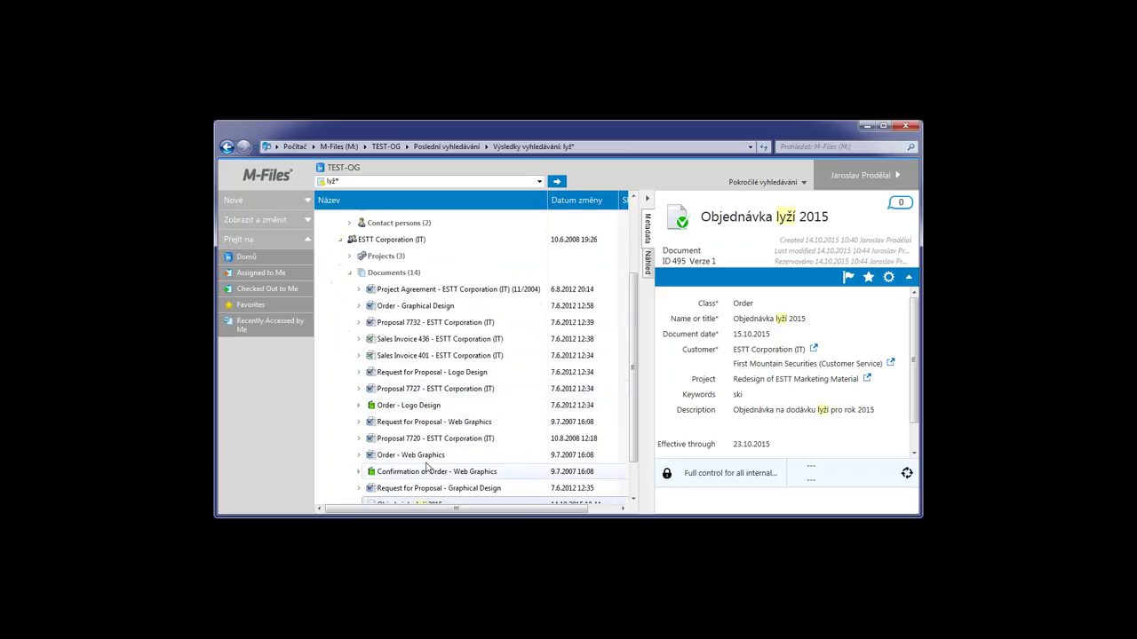
scroll(470, 400, "up", 2)
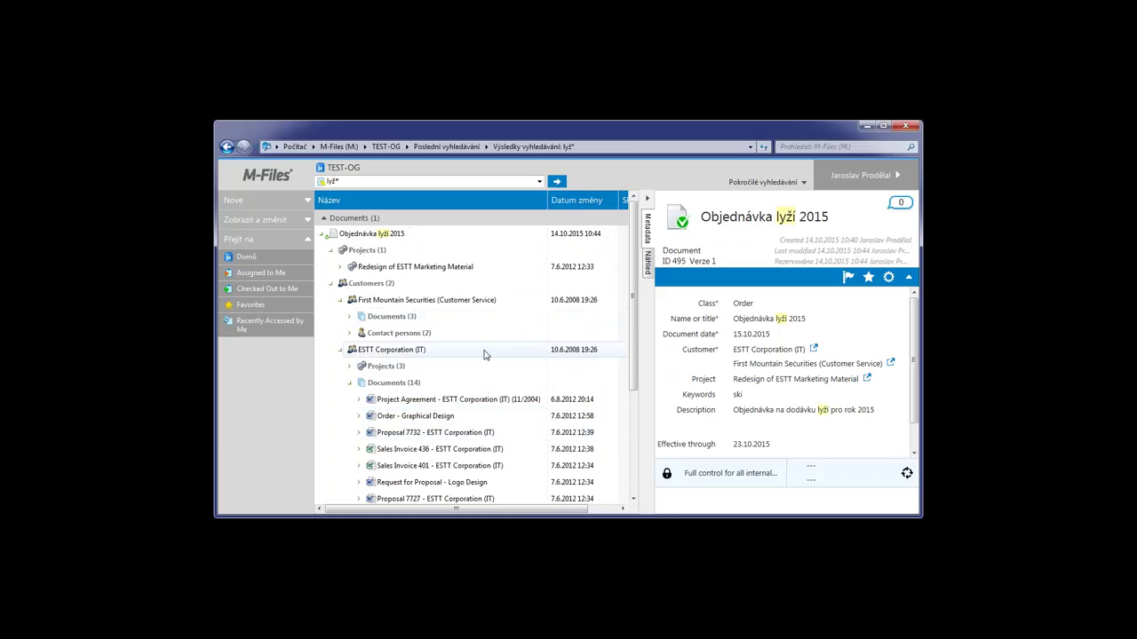
Step: Open Objednávka lyží 2015 for editing, enter the text "jakoukoli změnu" and close the file
left_click(387, 235)
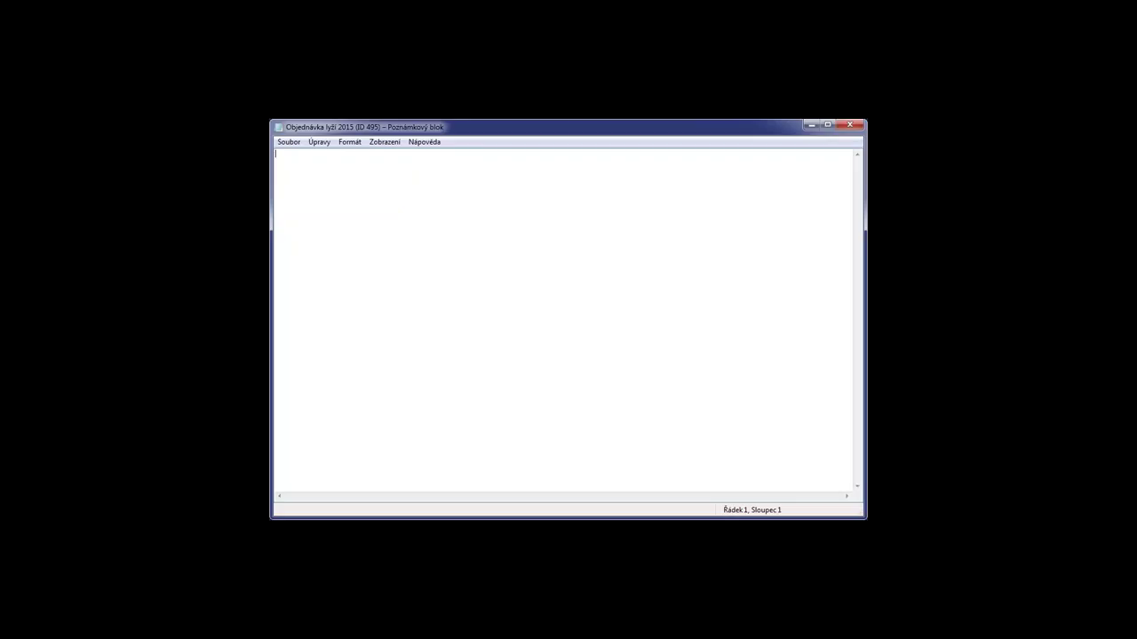
type("jakoukoli změnu")
key("Home")
left_click(850, 127)
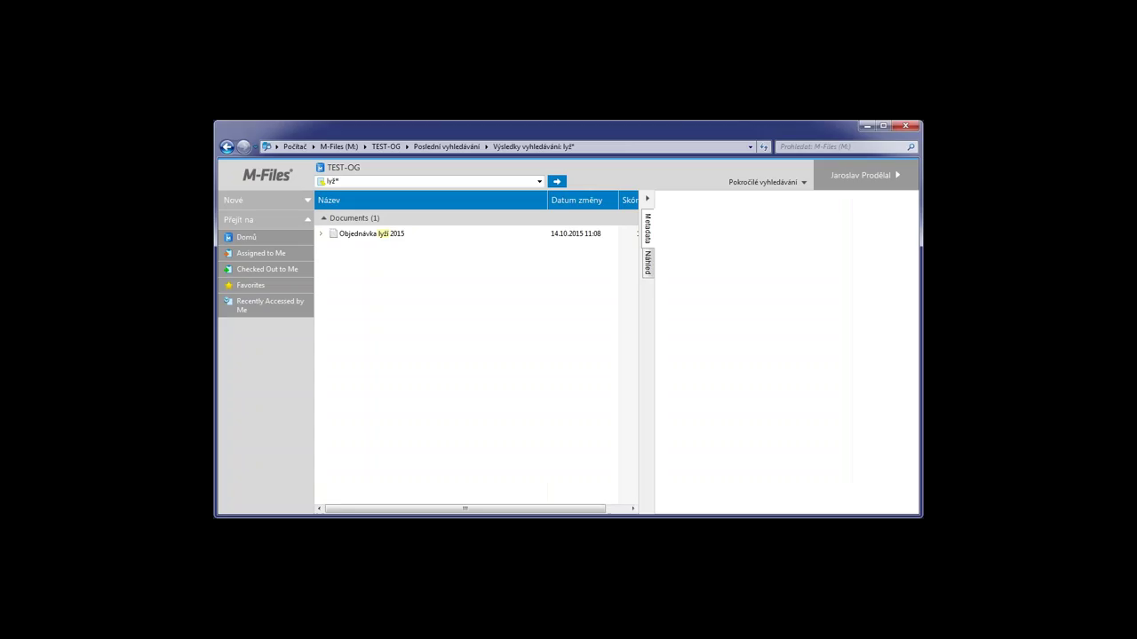
Step: Open the version history of Objednávka lyží 2015 and compare the metadata of versions 1 and 2
left_click(322, 233)
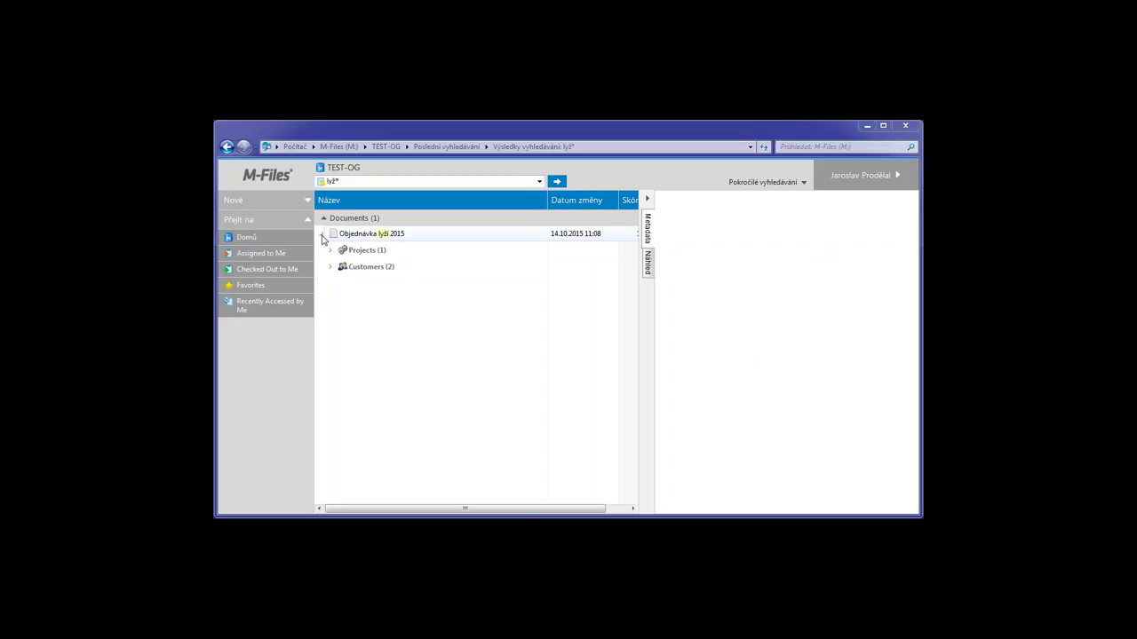
left_click(359, 236)
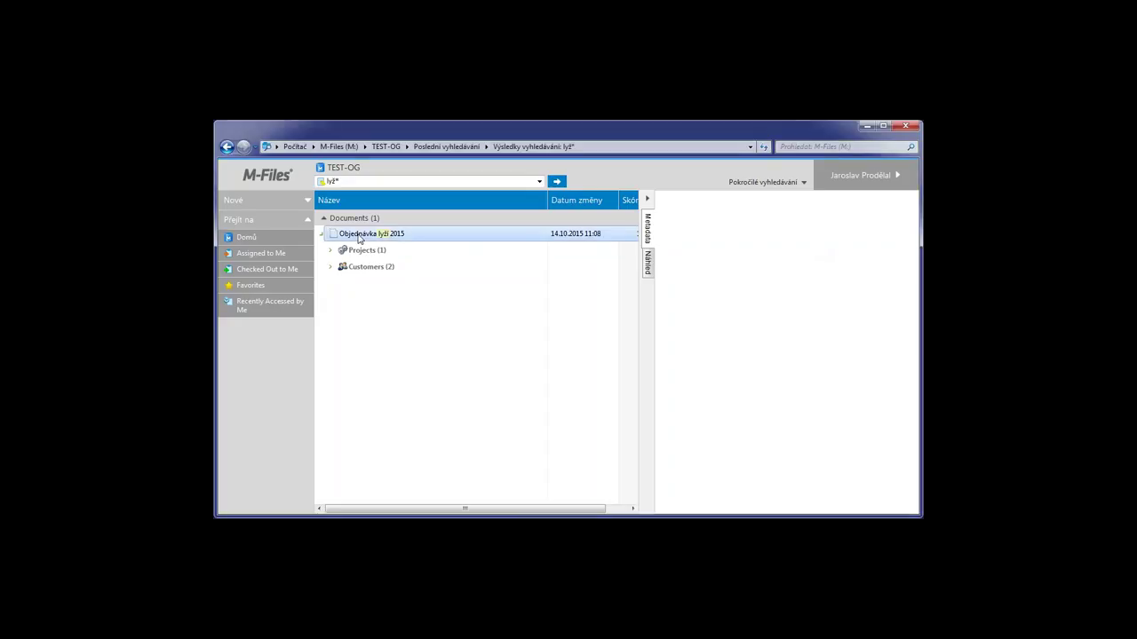
right_click(359, 236)
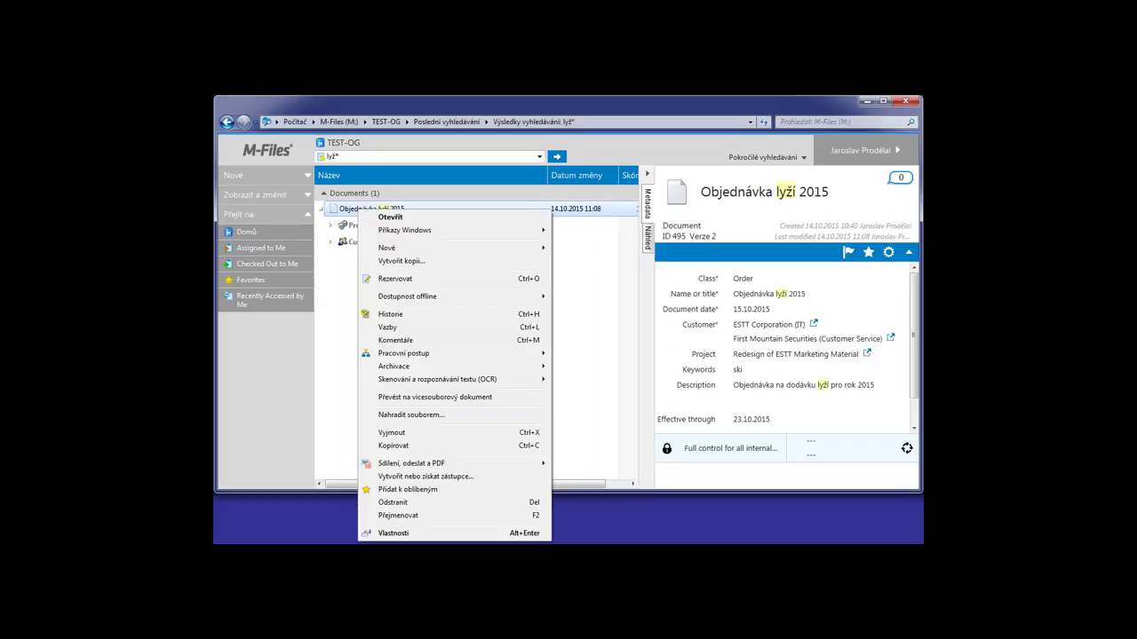
left_click(412, 320)
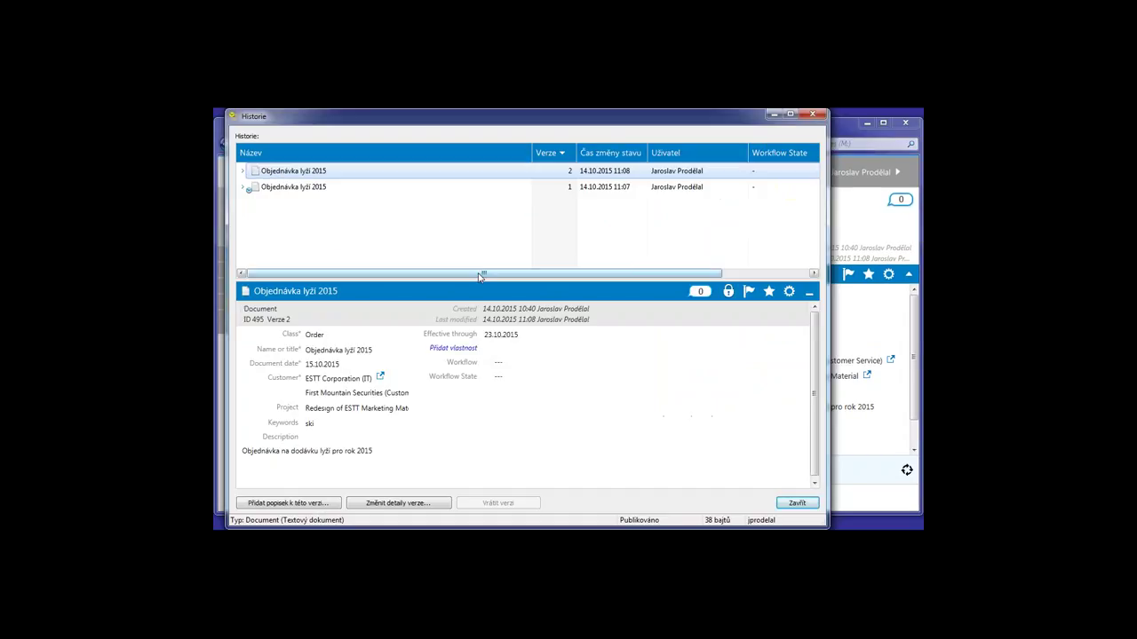
left_click(543, 191)
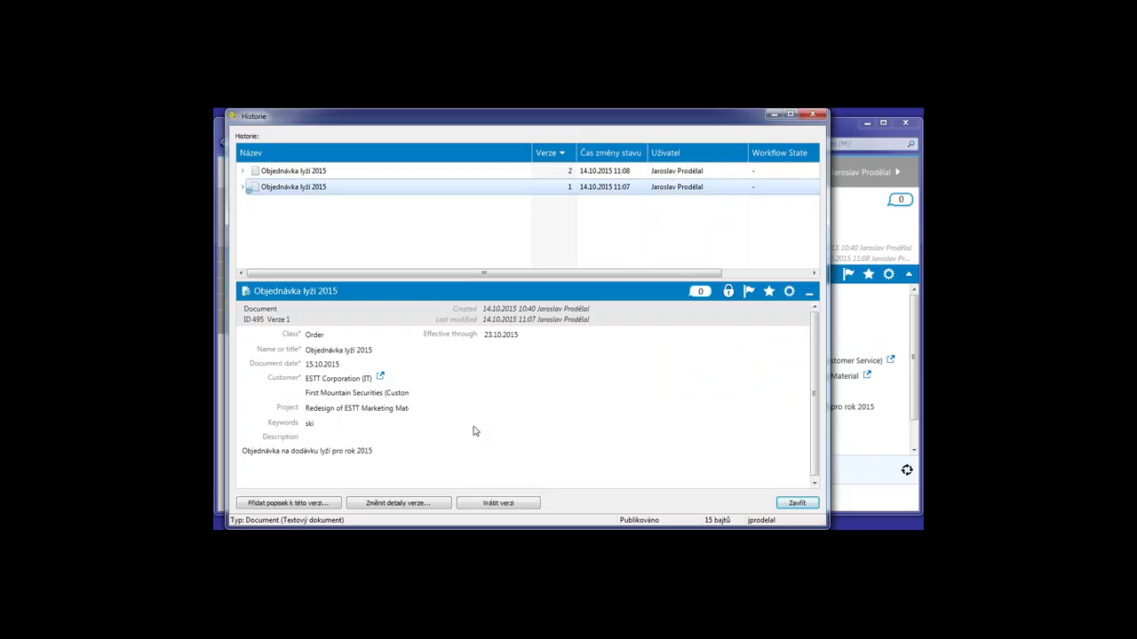
left_click(292, 175)
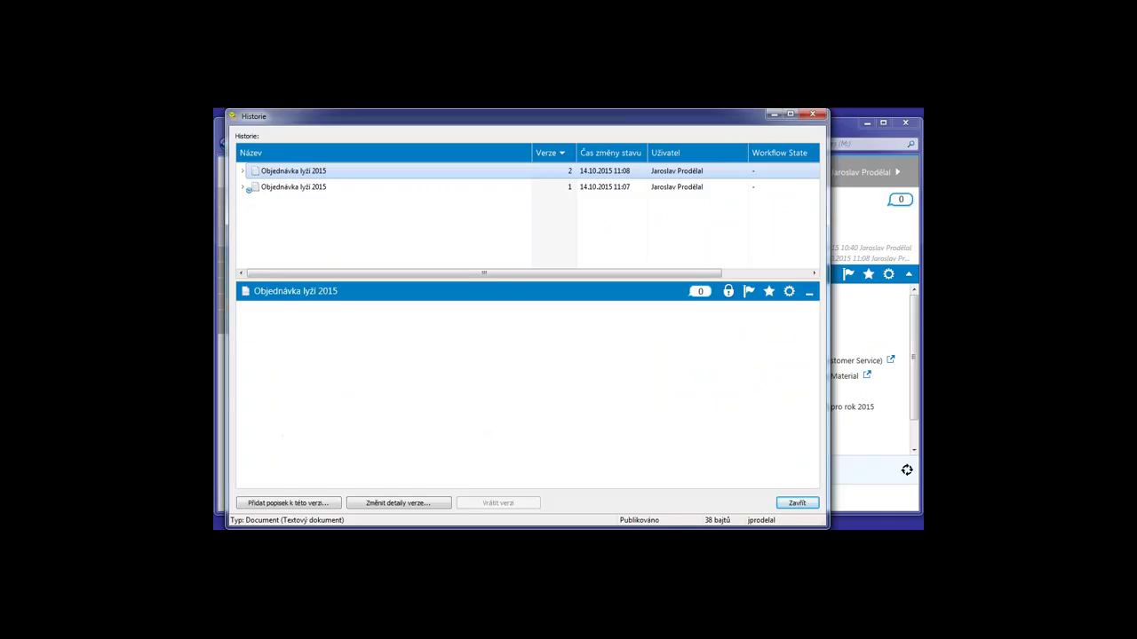
Step: Examine the predefined version labels offered for version 1 of the order without adding one
left_click(314, 188)
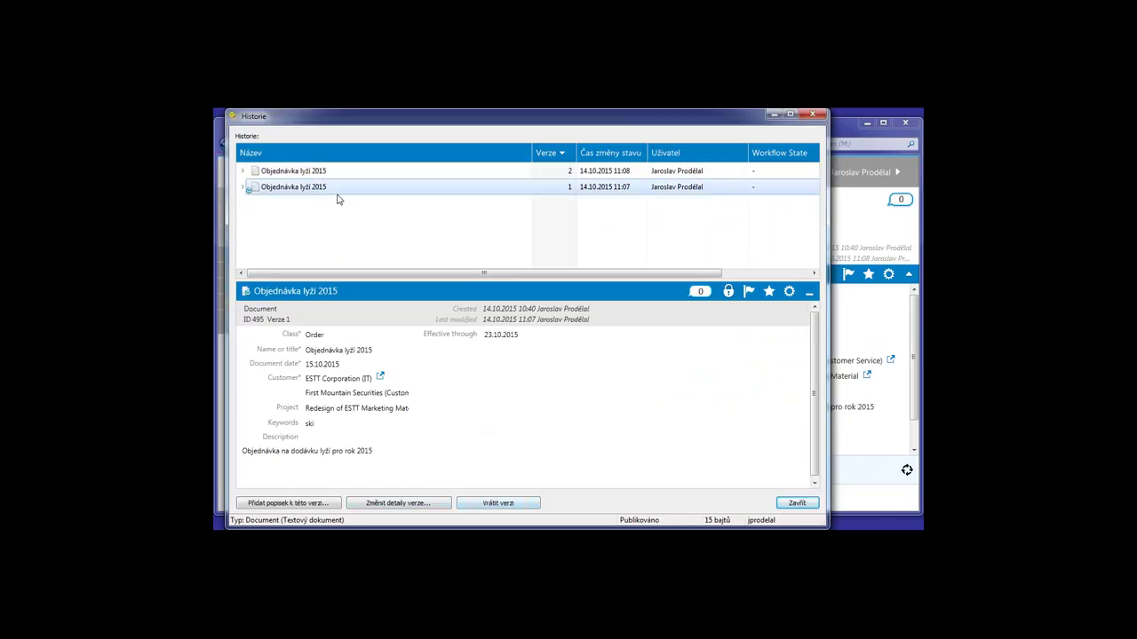
left_click(317, 504)
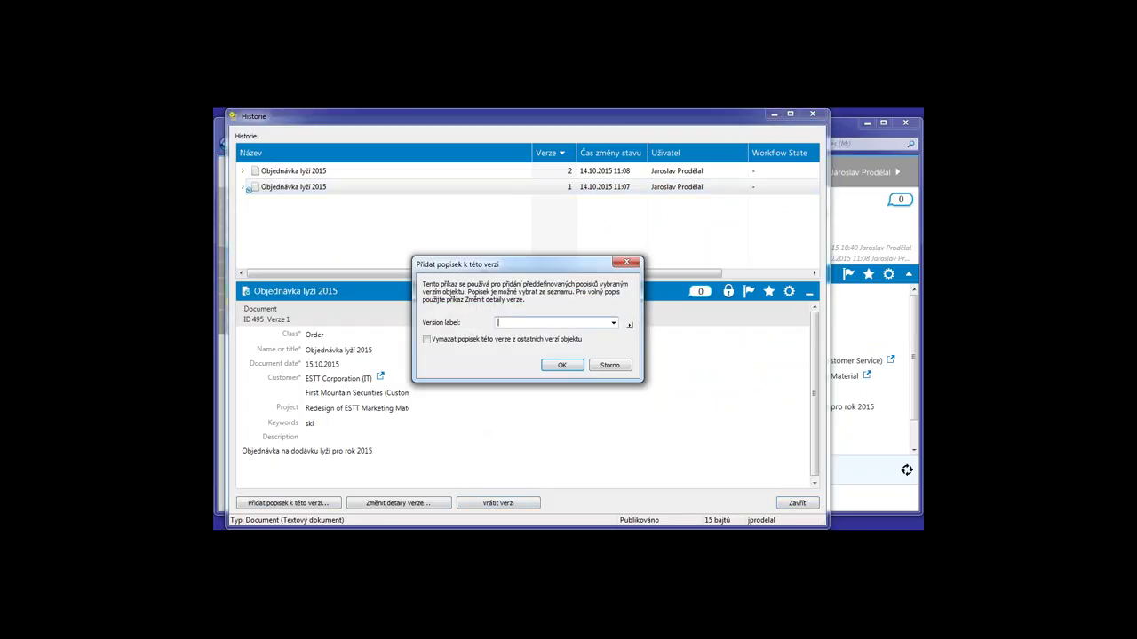
left_click(613, 324)
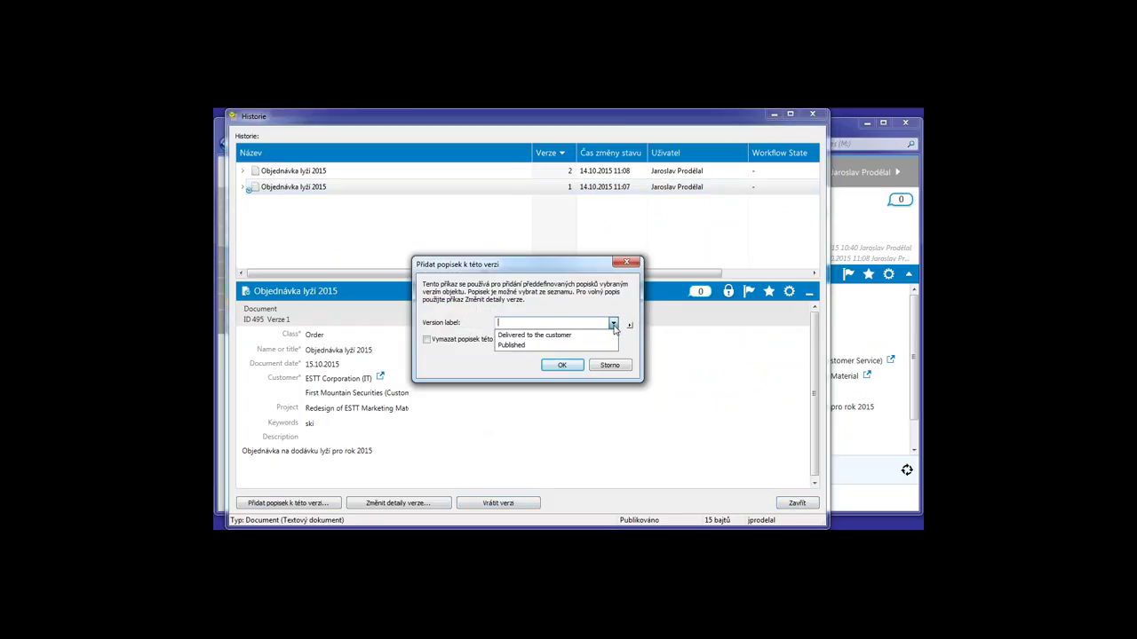
left_click(609, 368)
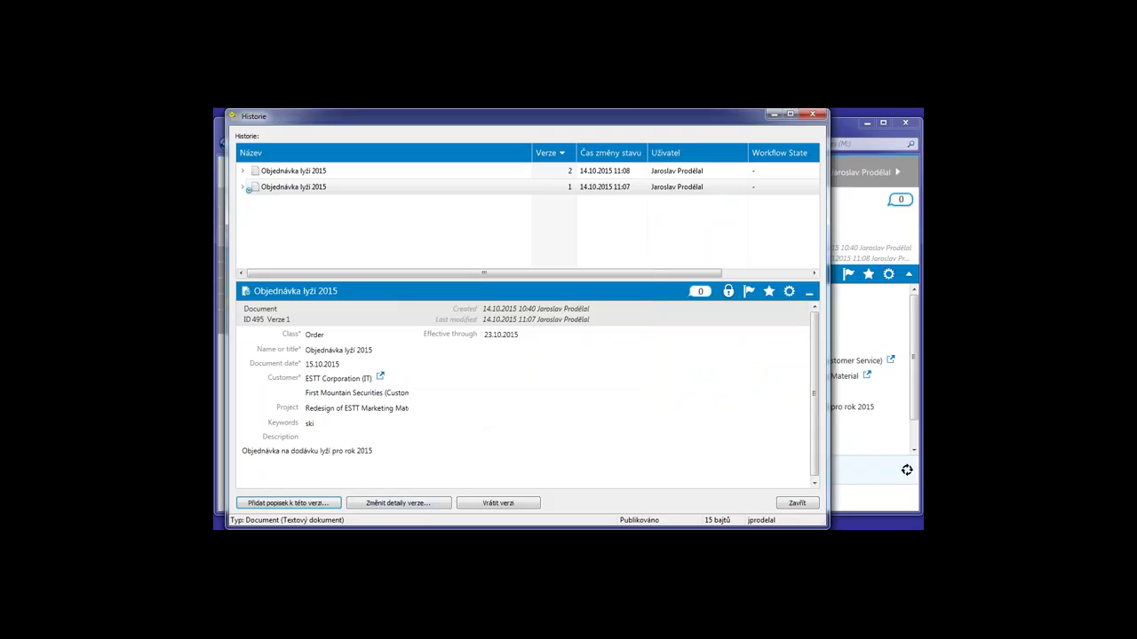
Step: View the comment area of version 1 and the metadata of version 2, and close the history
left_click(700, 291)
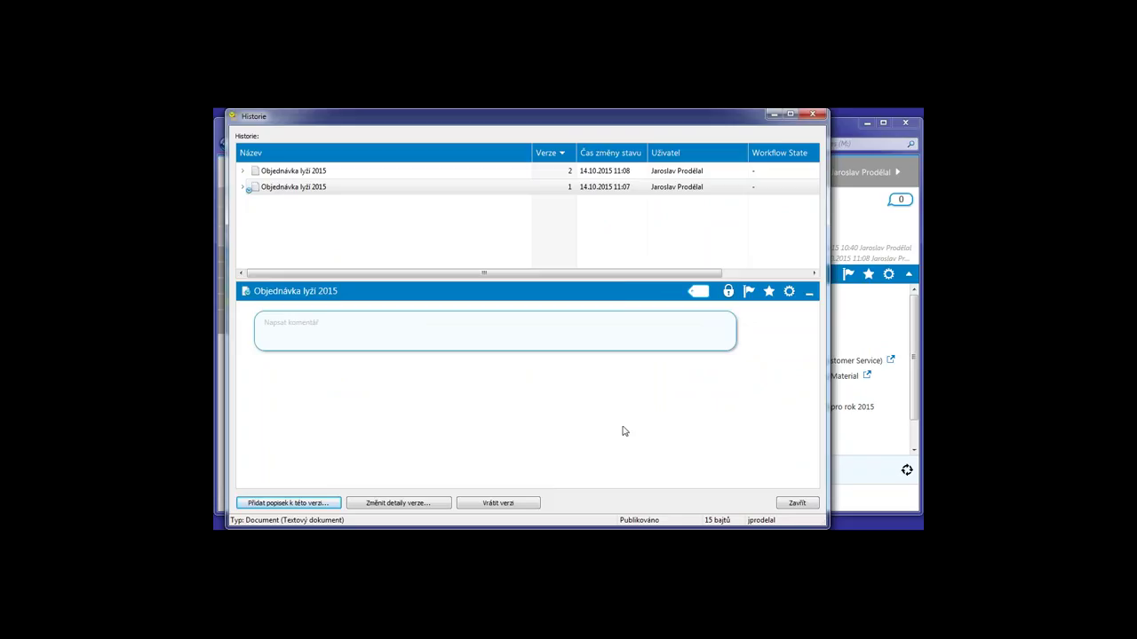
left_click(796, 502)
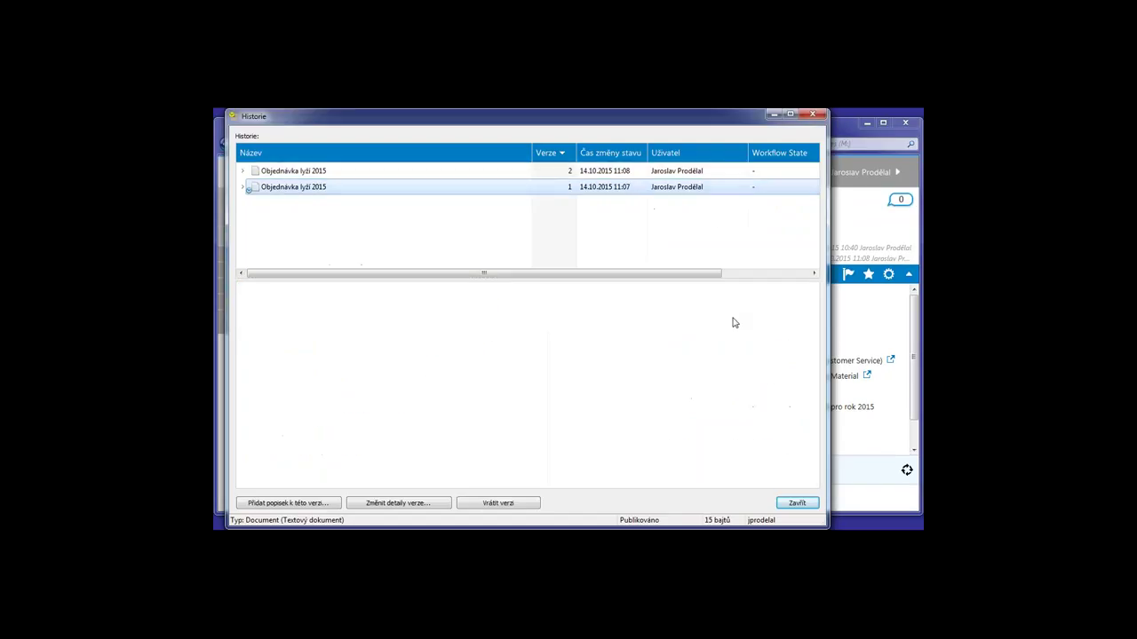
left_click(699, 292)
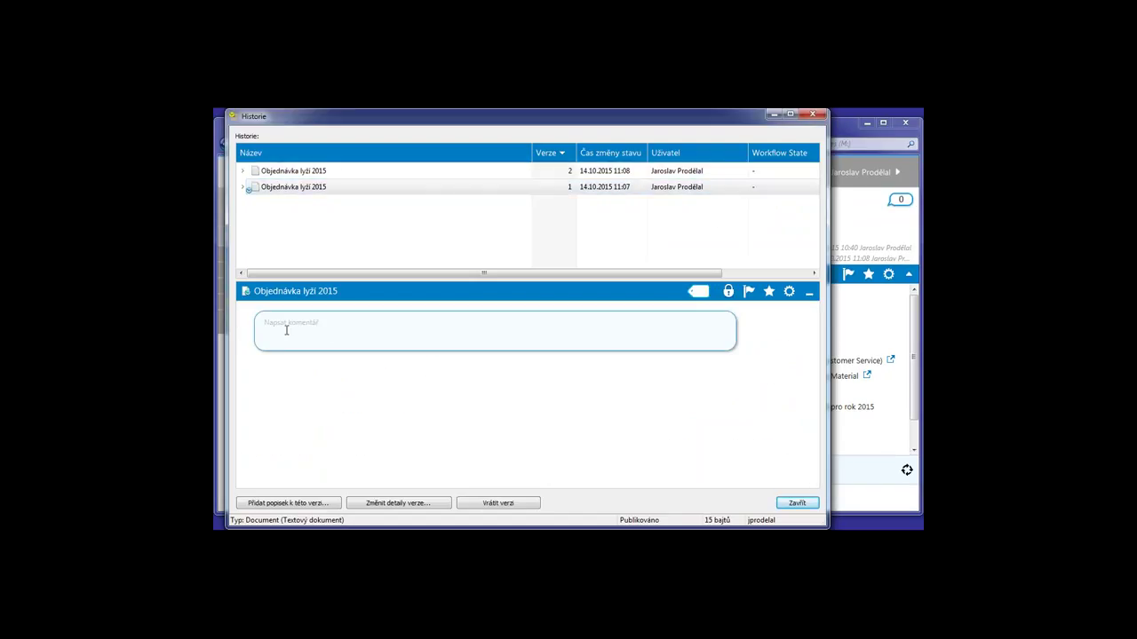
left_click(699, 292)
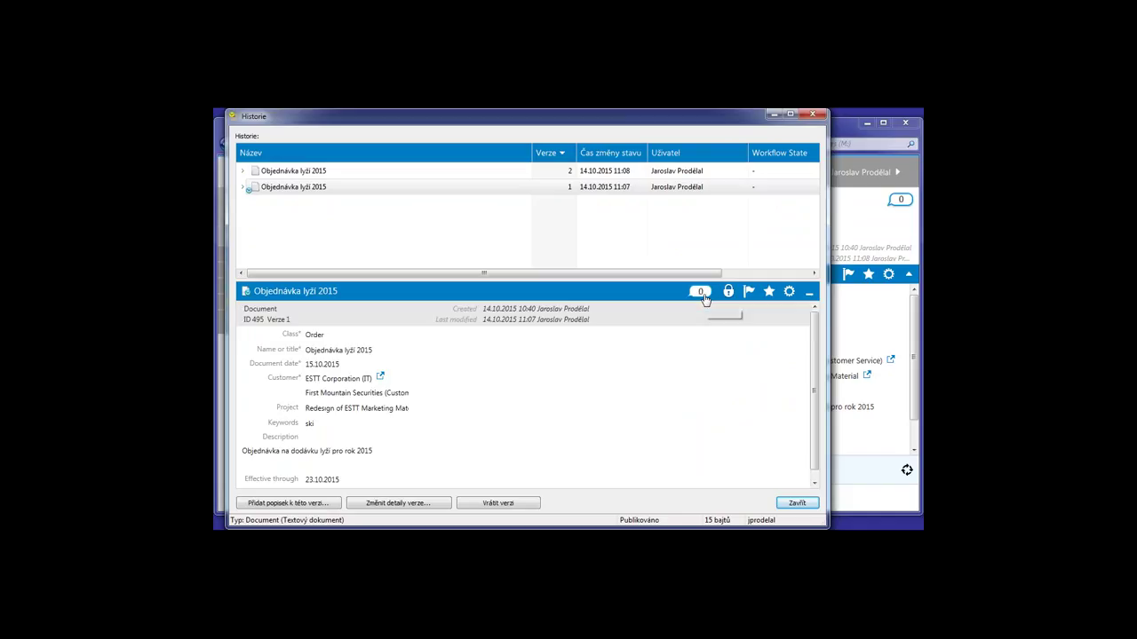
left_click(700, 291)
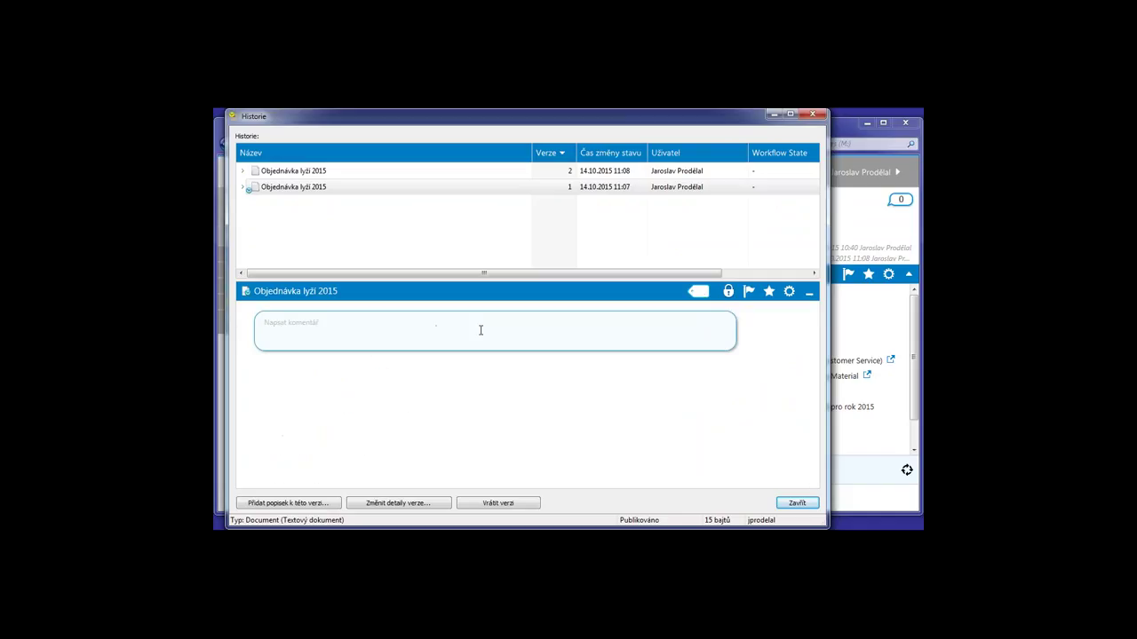
left_click(700, 291)
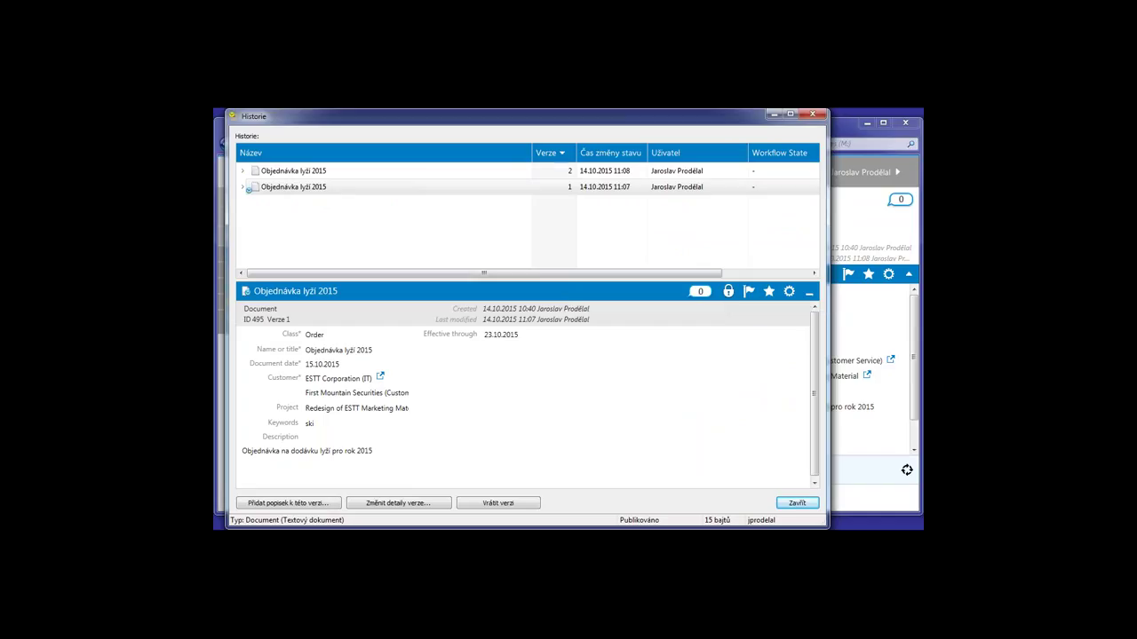
left_click(313, 172)
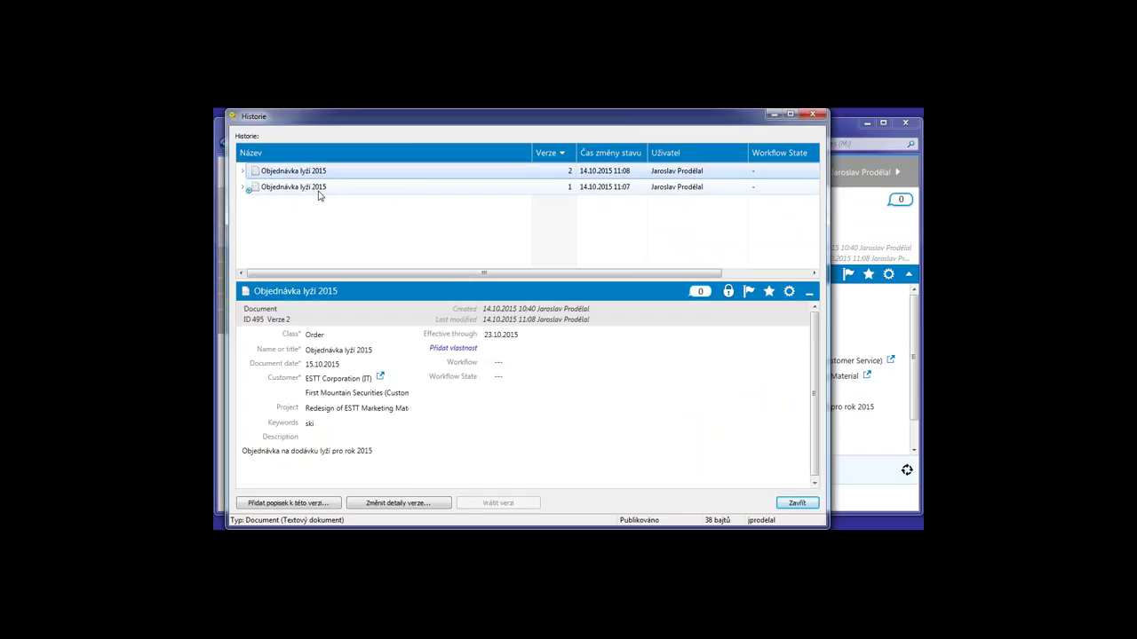
left_click(796, 504)
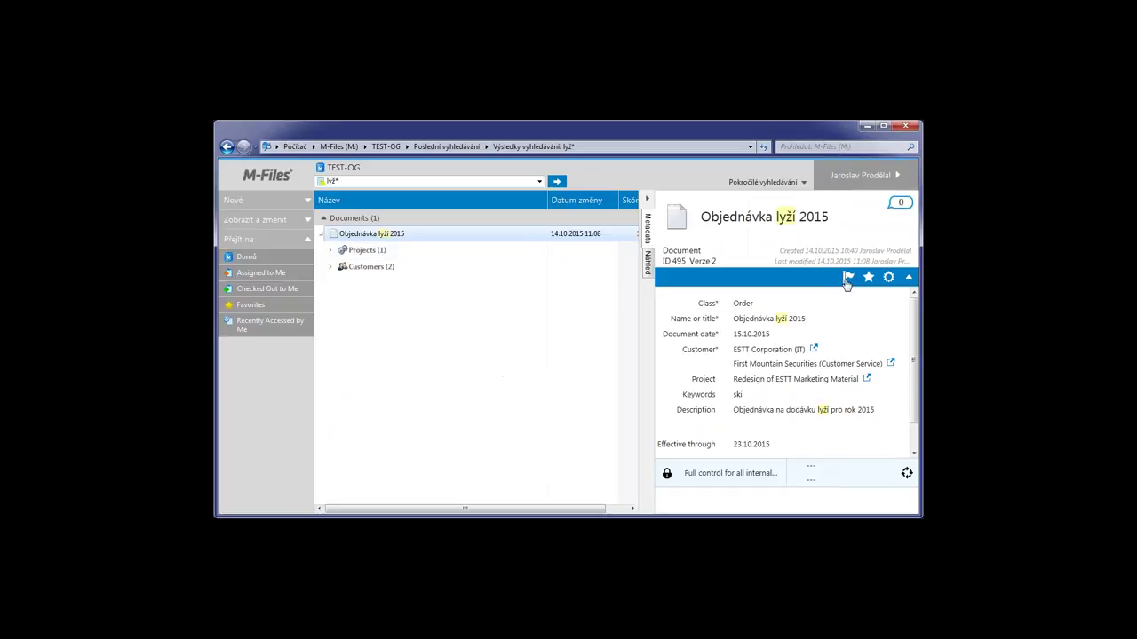
Step: Follow Objednávka lyží 2015 to receive e-mail notifications about its changes
left_click(847, 279)
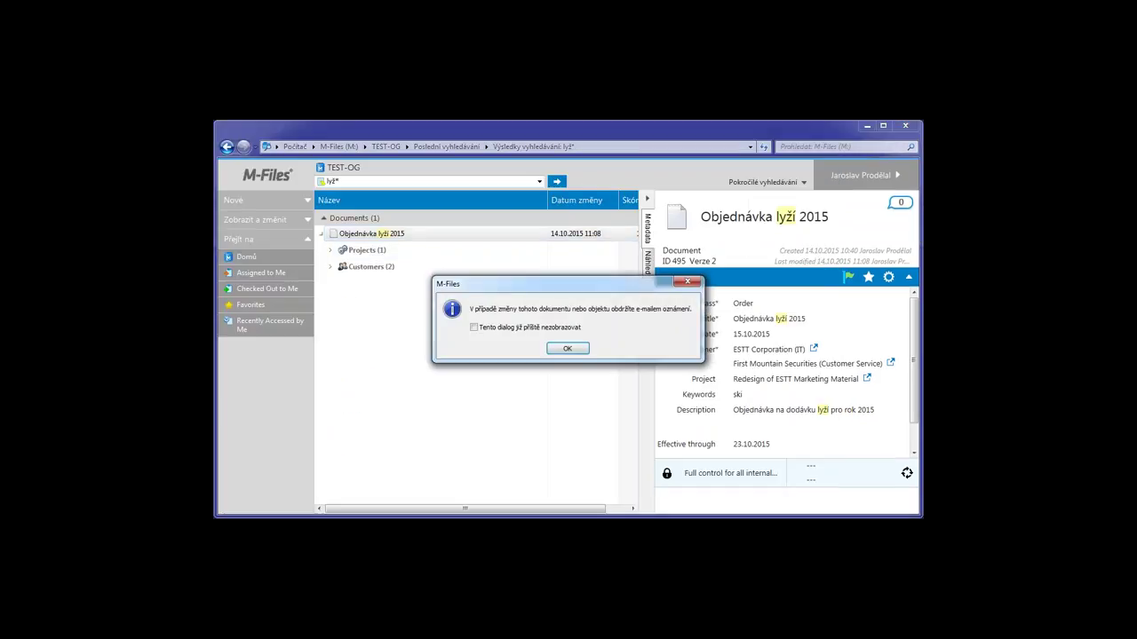
left_click(564, 350)
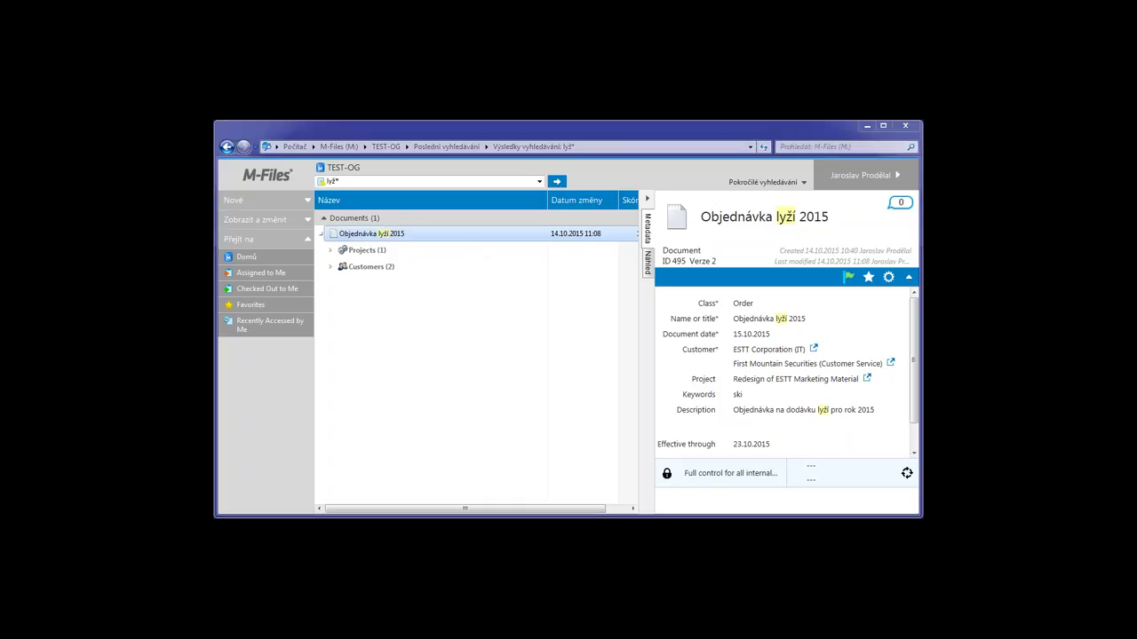
Step: Select version 1 in the history of Objednávka lyží 2015 and stop following the order
left_click(269, 188)
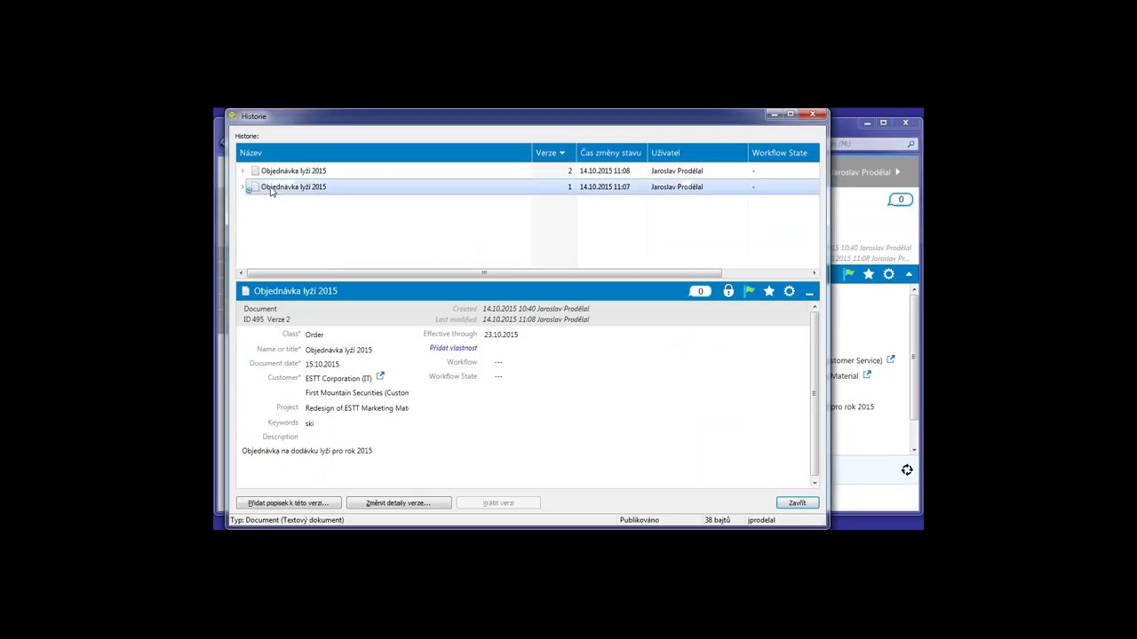
left_click(474, 172)
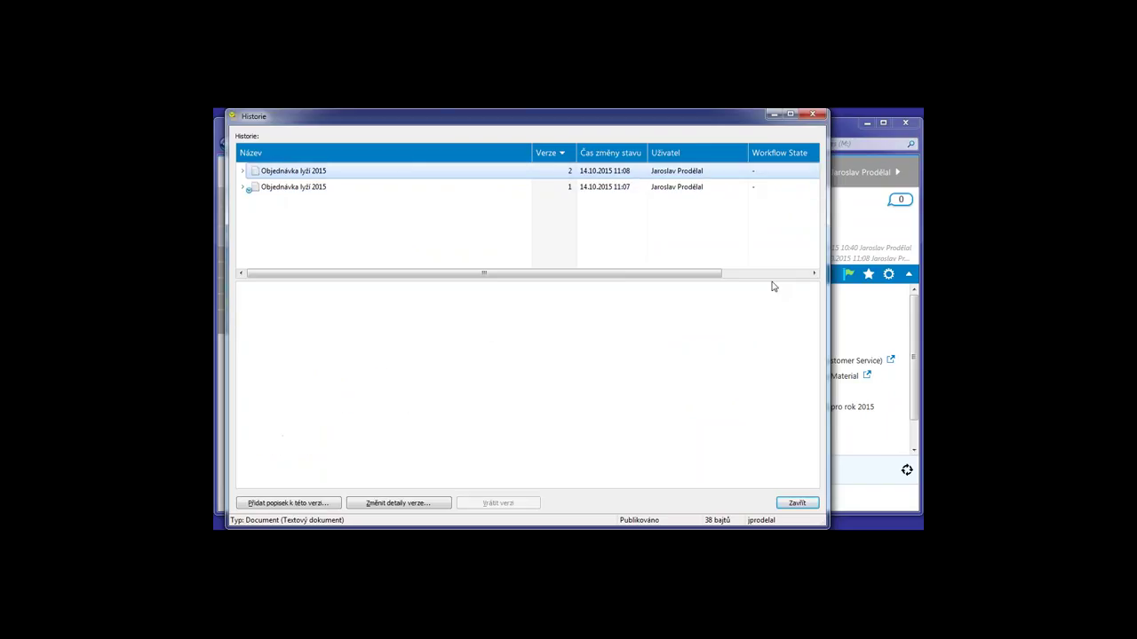
left_click(411, 188)
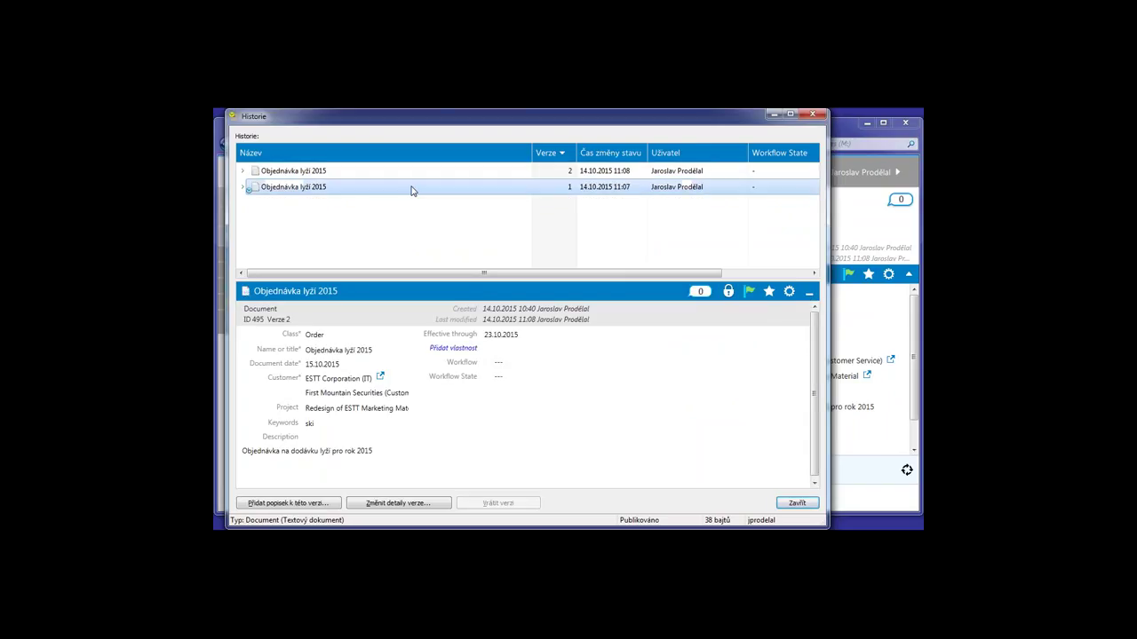
left_click(748, 293)
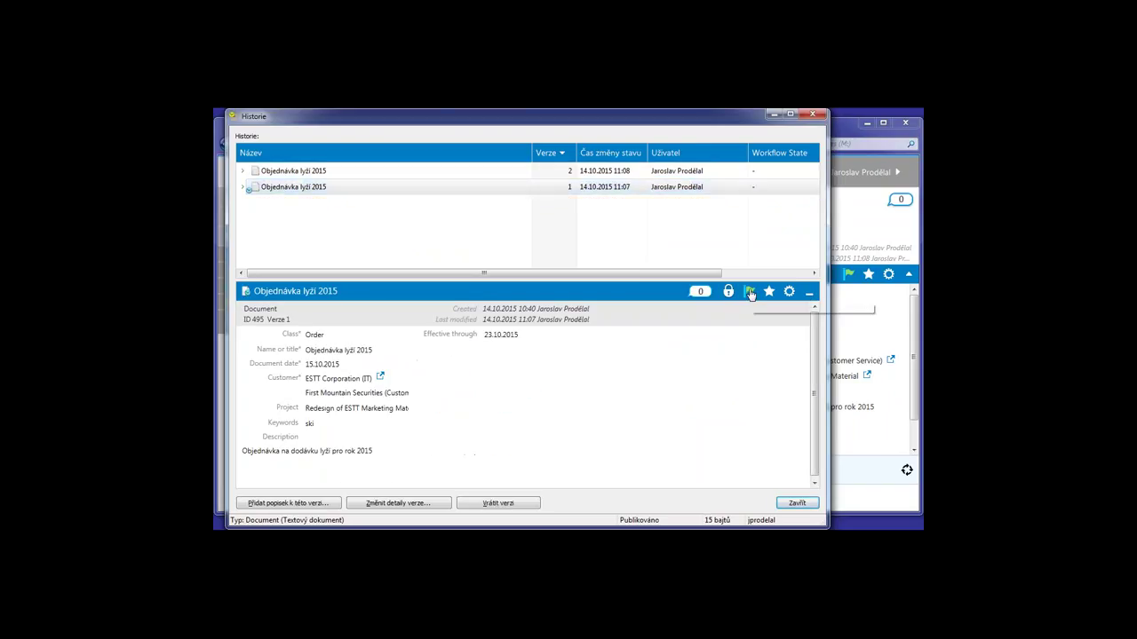
left_click(525, 348)
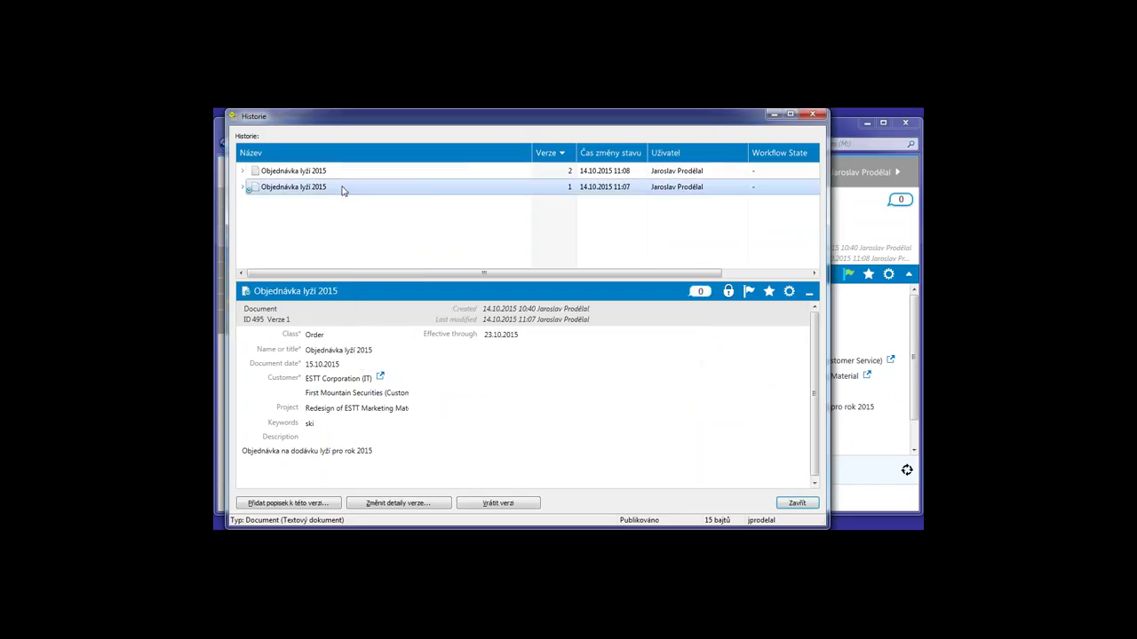
Step: View the metadata of versions 2 and 1 of the order and close the history
left_click(338, 171)
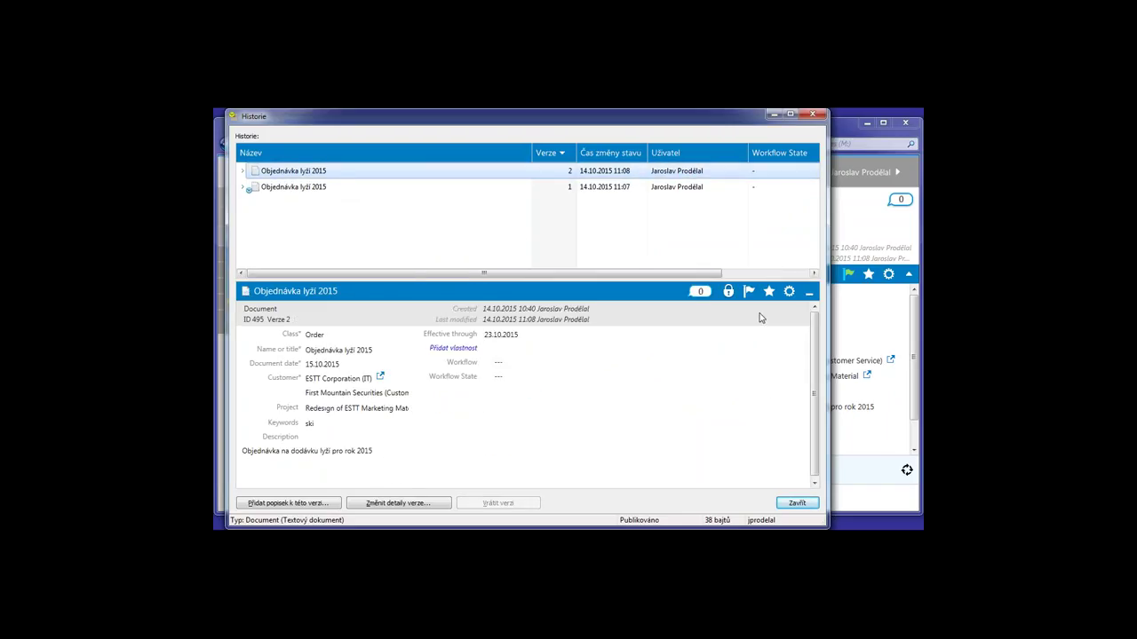
key("Down")
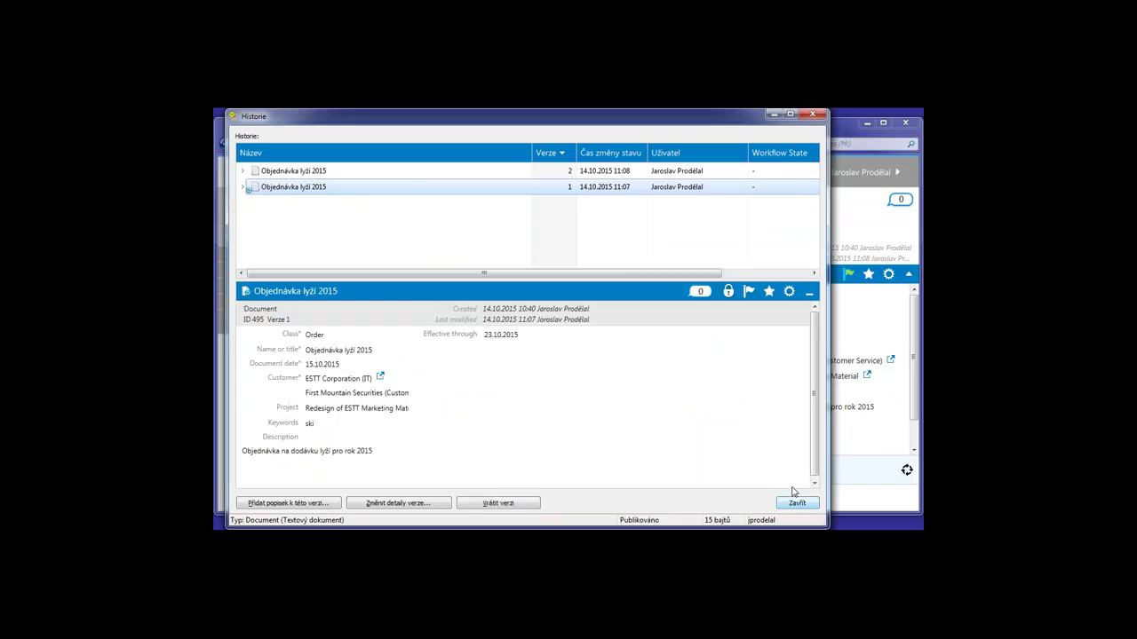
left_click(795, 502)
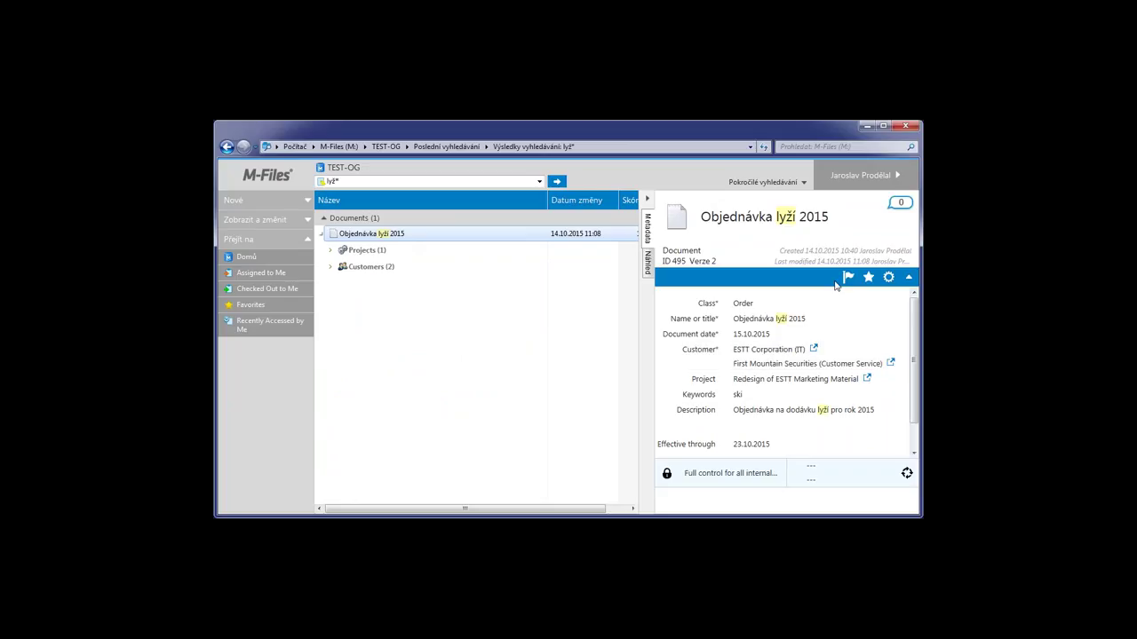
Step: Follow Objednávka lyží 2015 again for change notifications and add it to the favorites
left_click(848, 277)
left_click(569, 349)
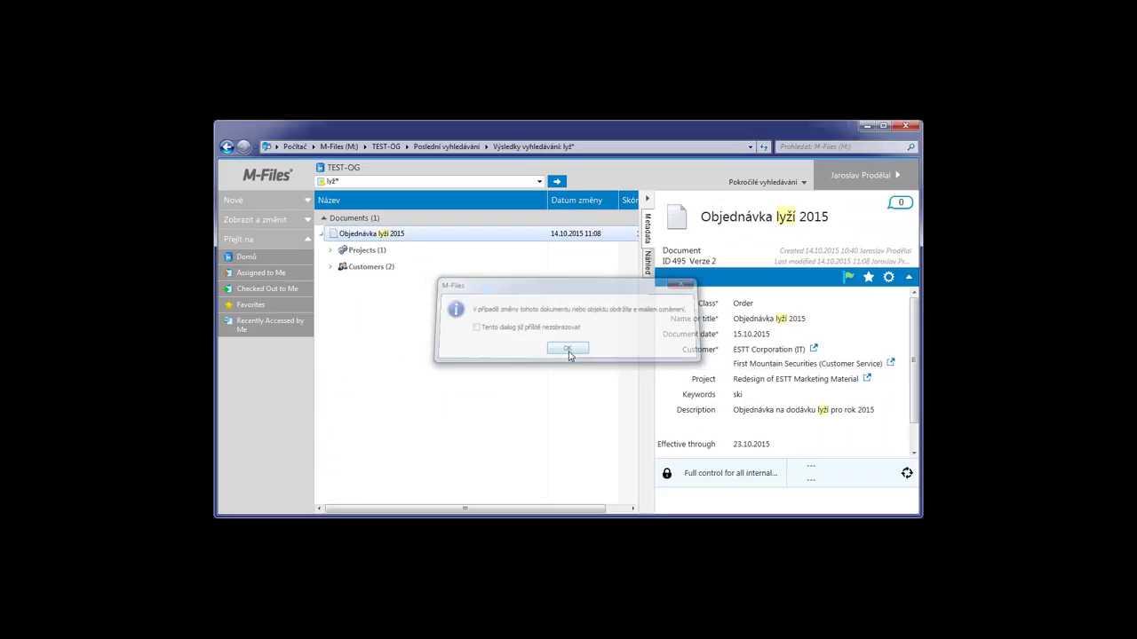
left_click(869, 277)
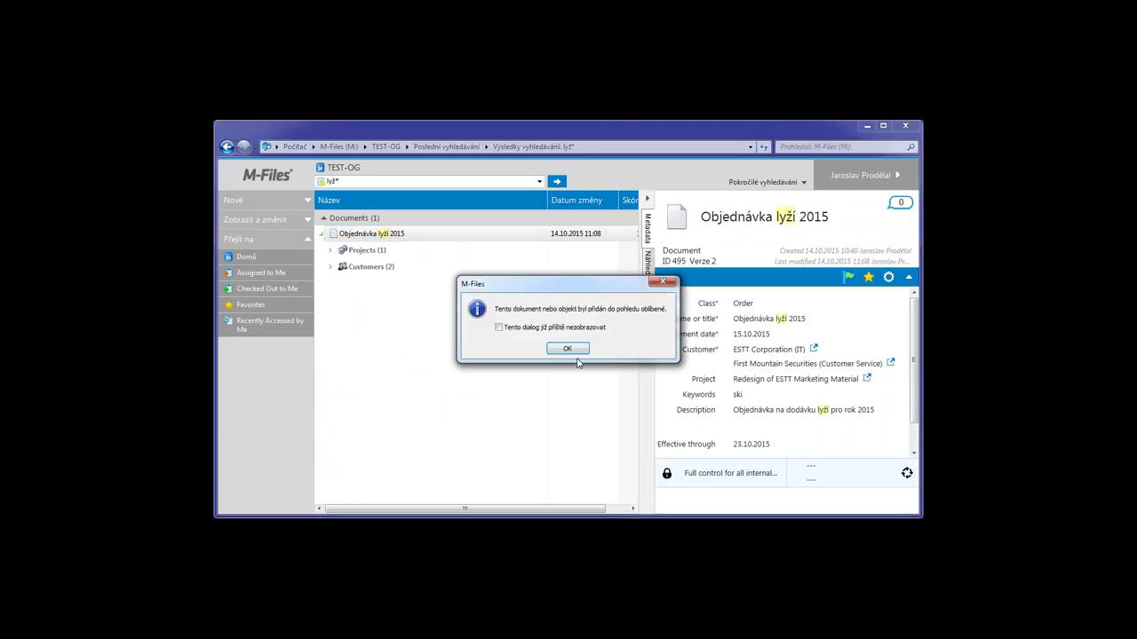
left_click(577, 352)
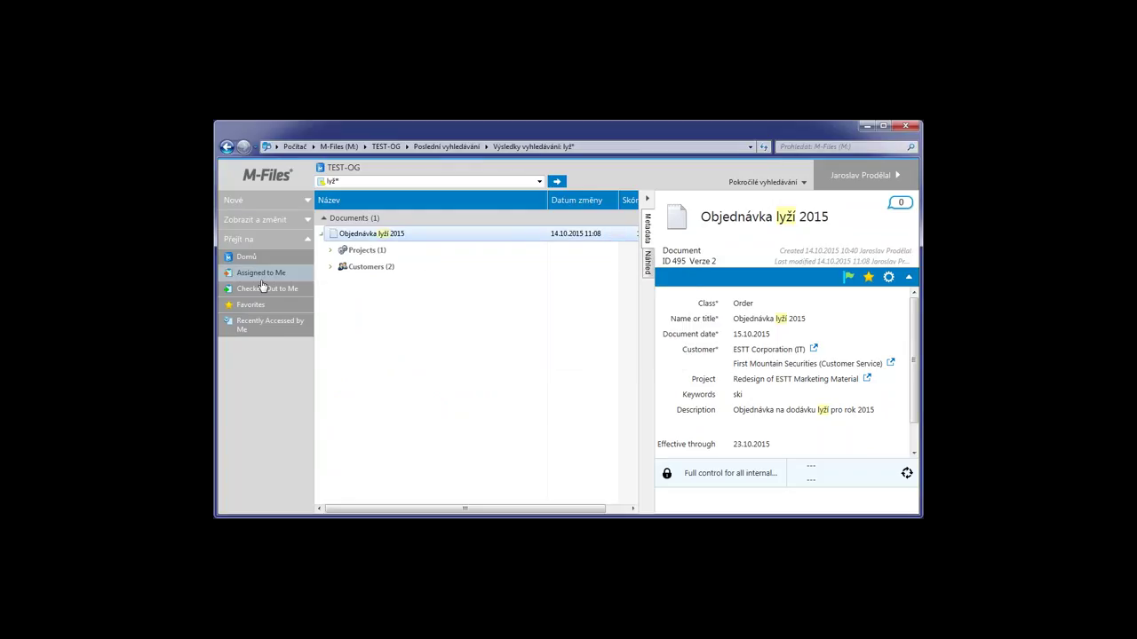
Step: Open the Favorites view and remove Objednávka lyží 2015 from the favorites
left_click(252, 305)
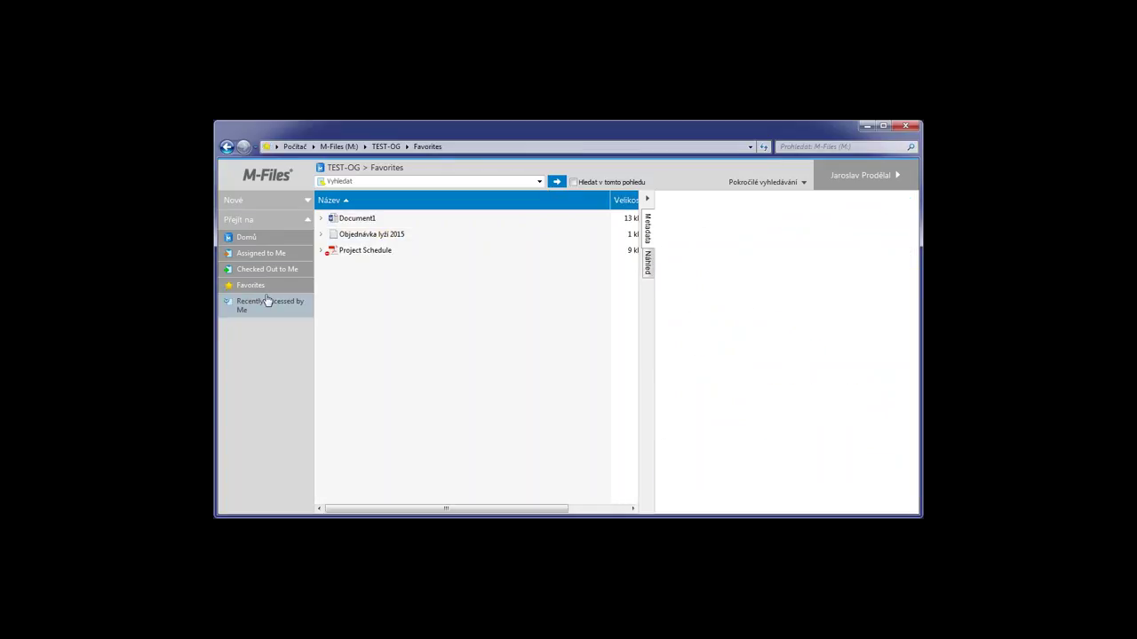
left_click(353, 182)
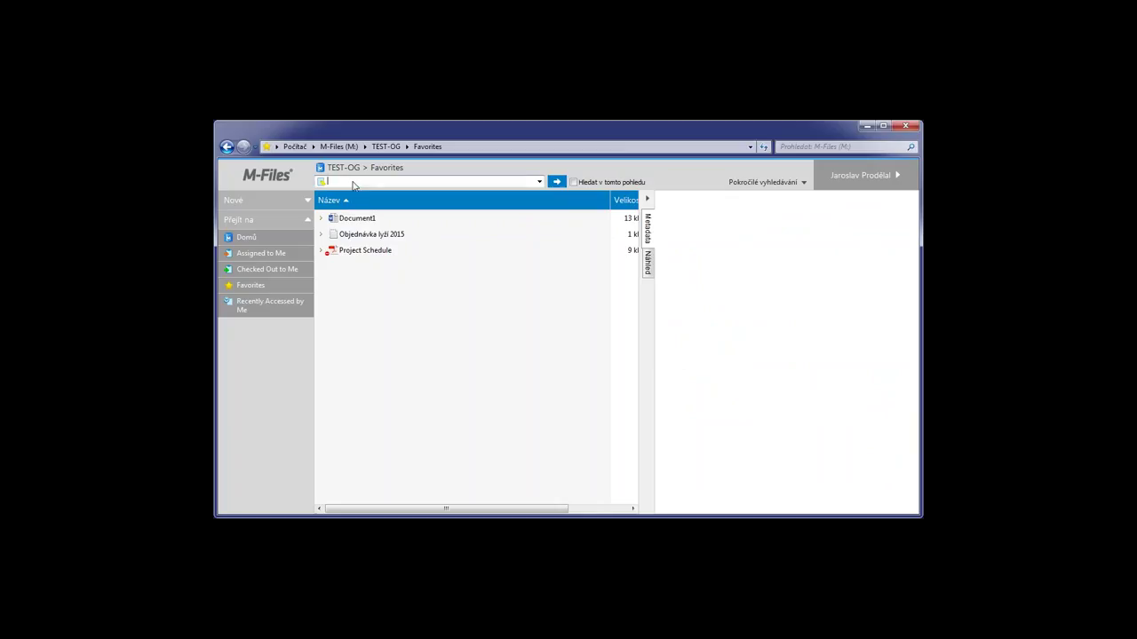
left_click(418, 234)
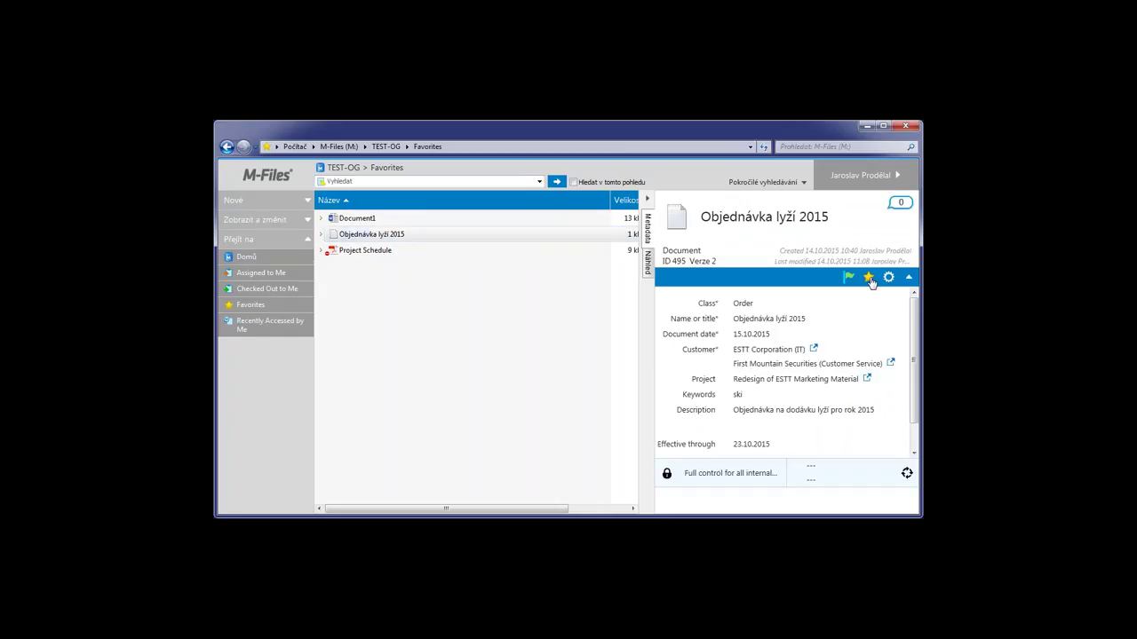
left_click(873, 275)
left_click(568, 349)
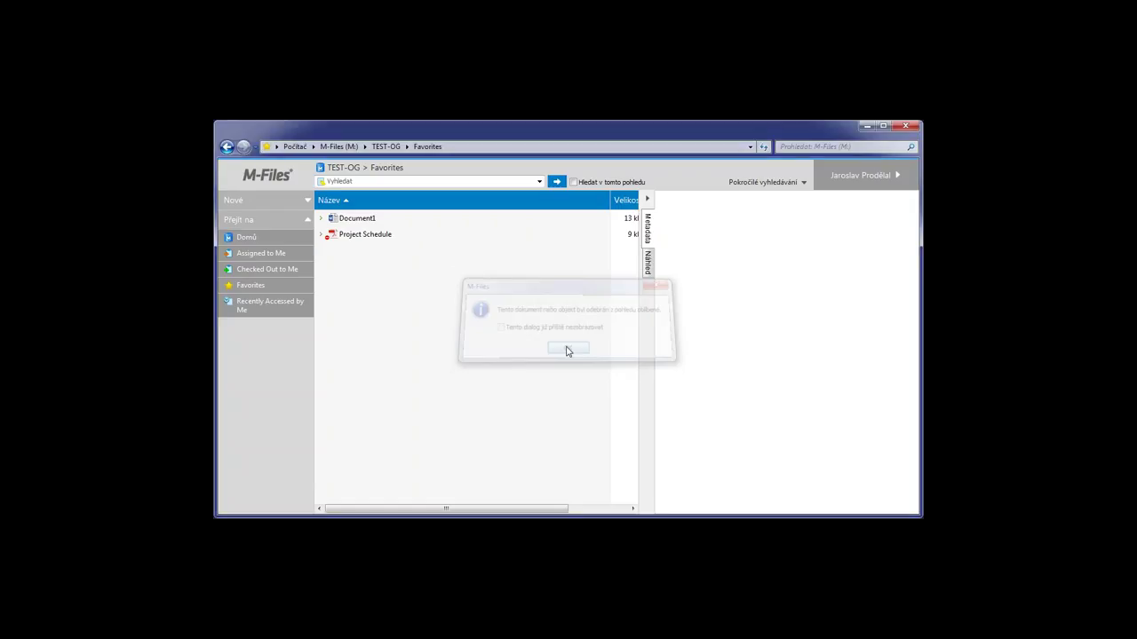
Step: Search the whole vault for lyž* from the home view and preview the content of Objednávka lyží 2015
left_click(252, 239)
type("lyž*")
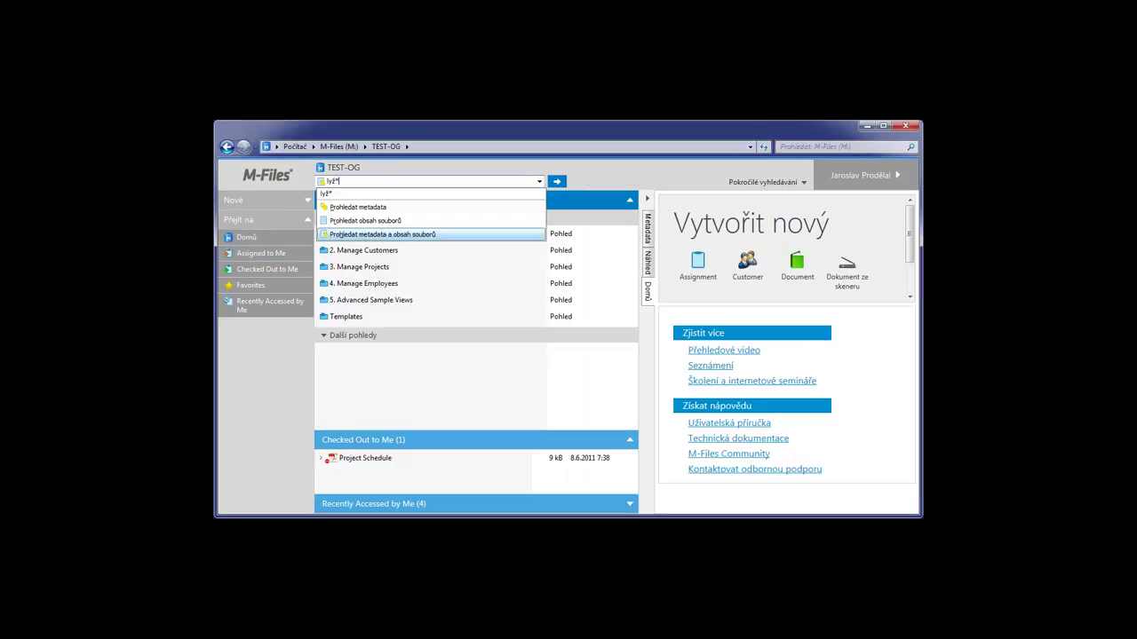
key("Return")
left_click(400, 235)
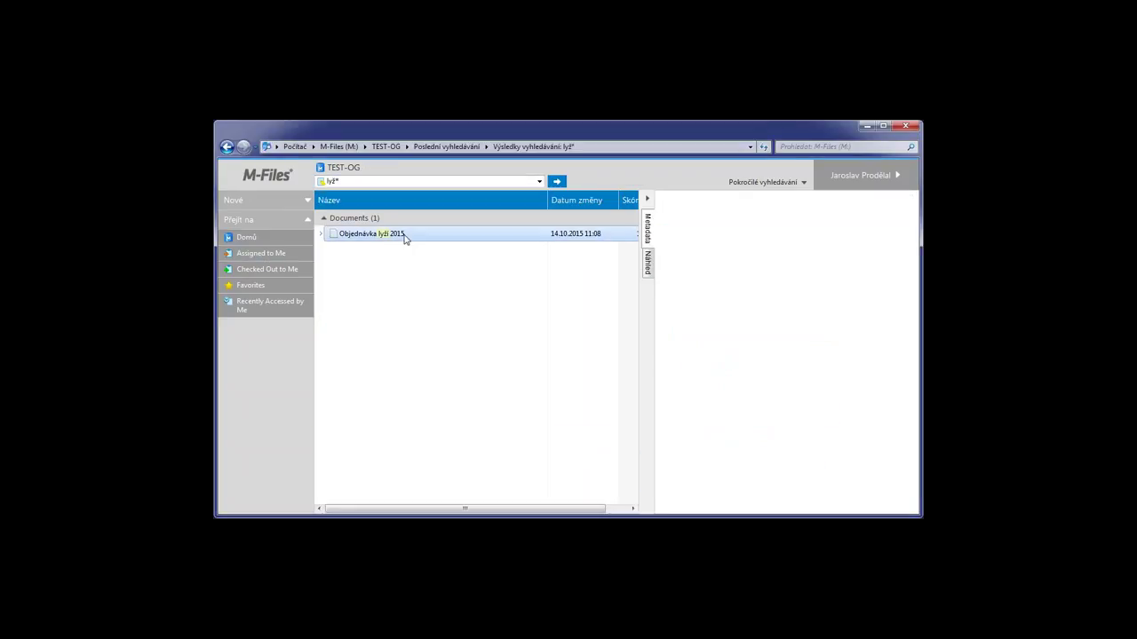
left_click(648, 265)
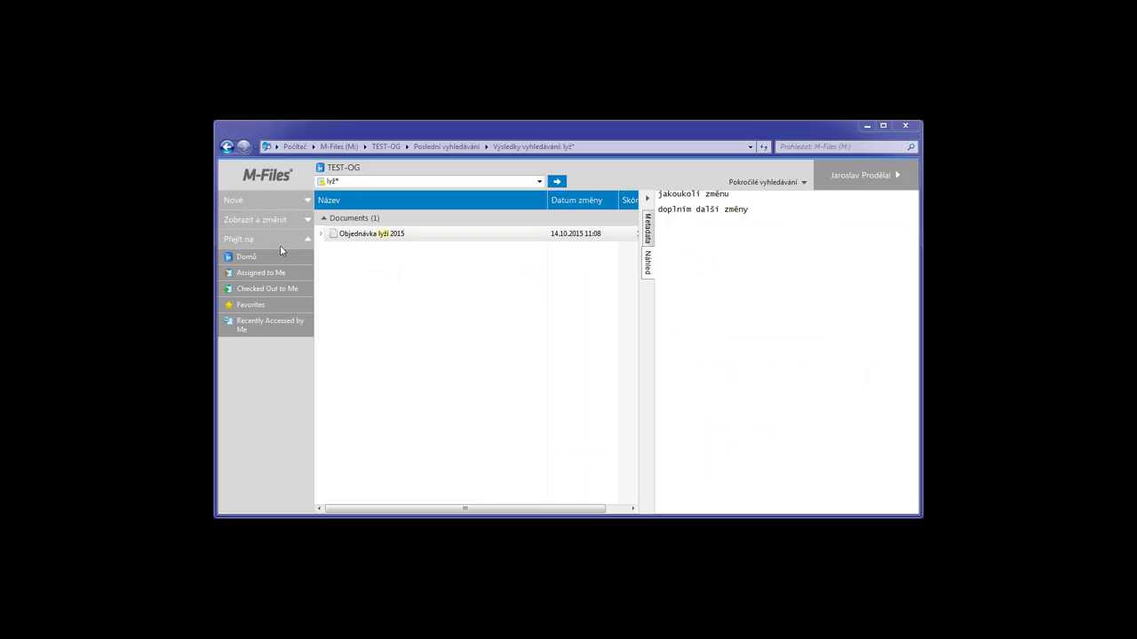
Step: Open the Favorites view and examine the metadata and previewed text of Document1
left_click(248, 262)
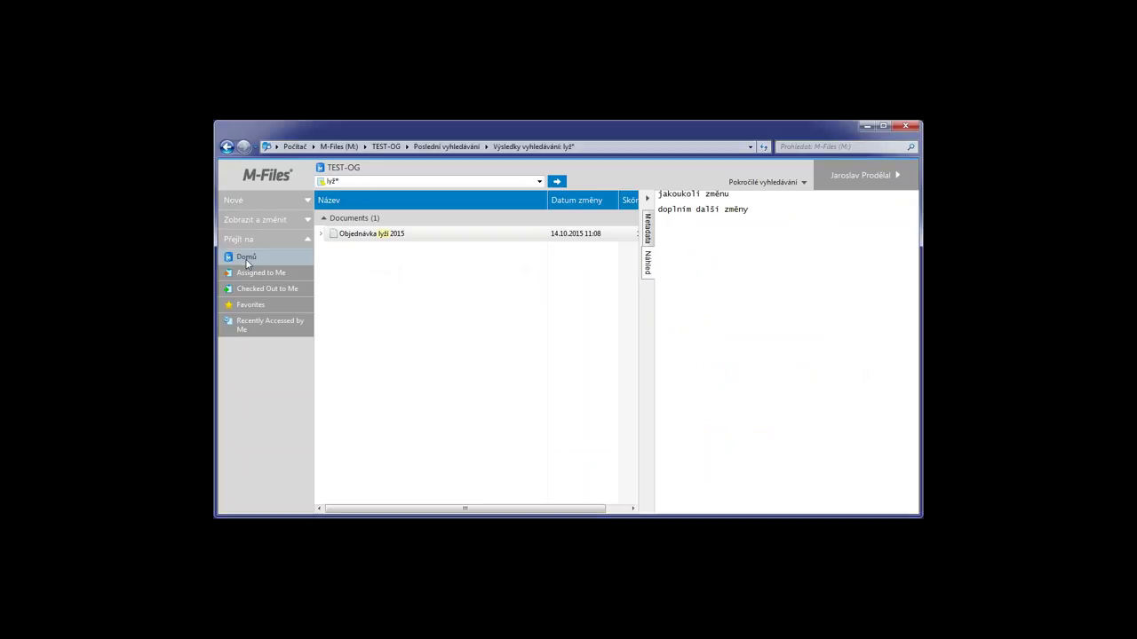
left_click(247, 258)
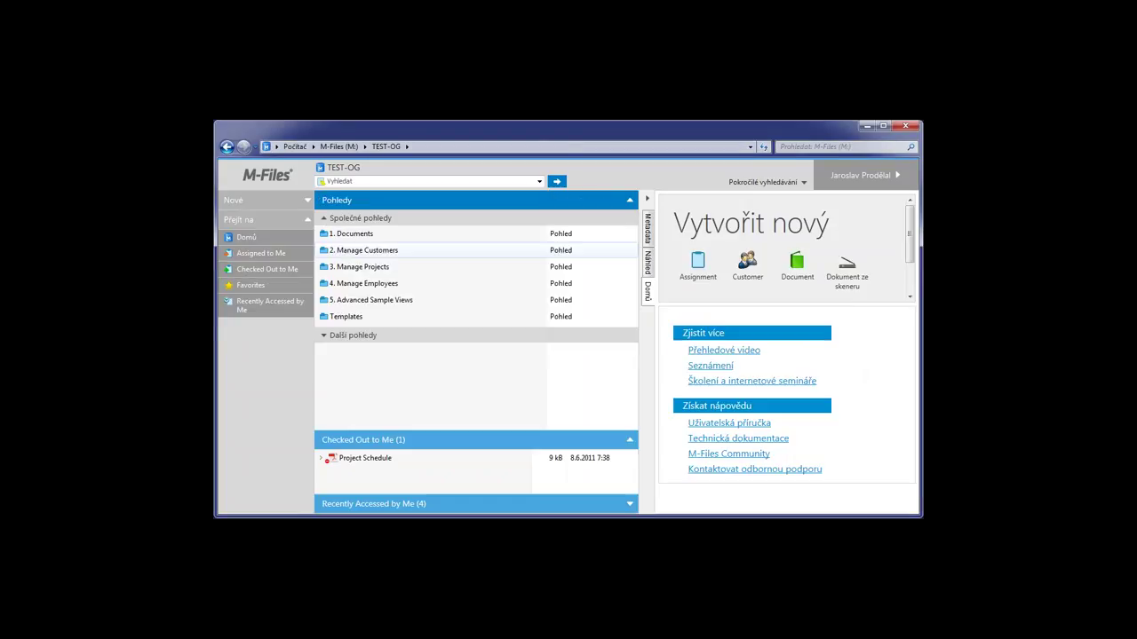
left_click(251, 286)
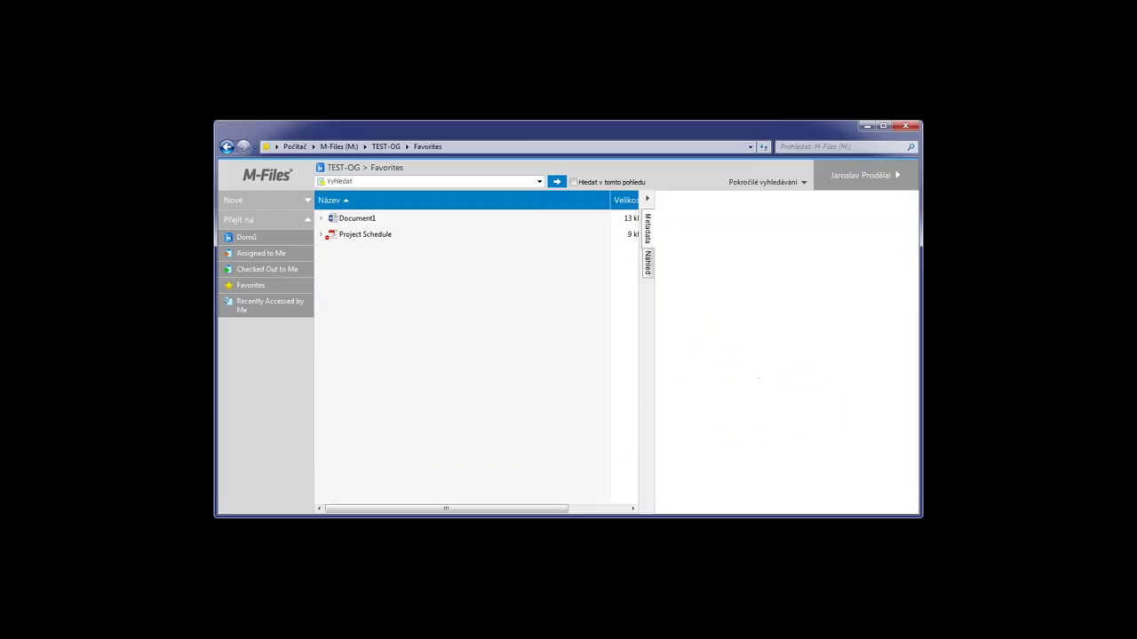
left_click(369, 222)
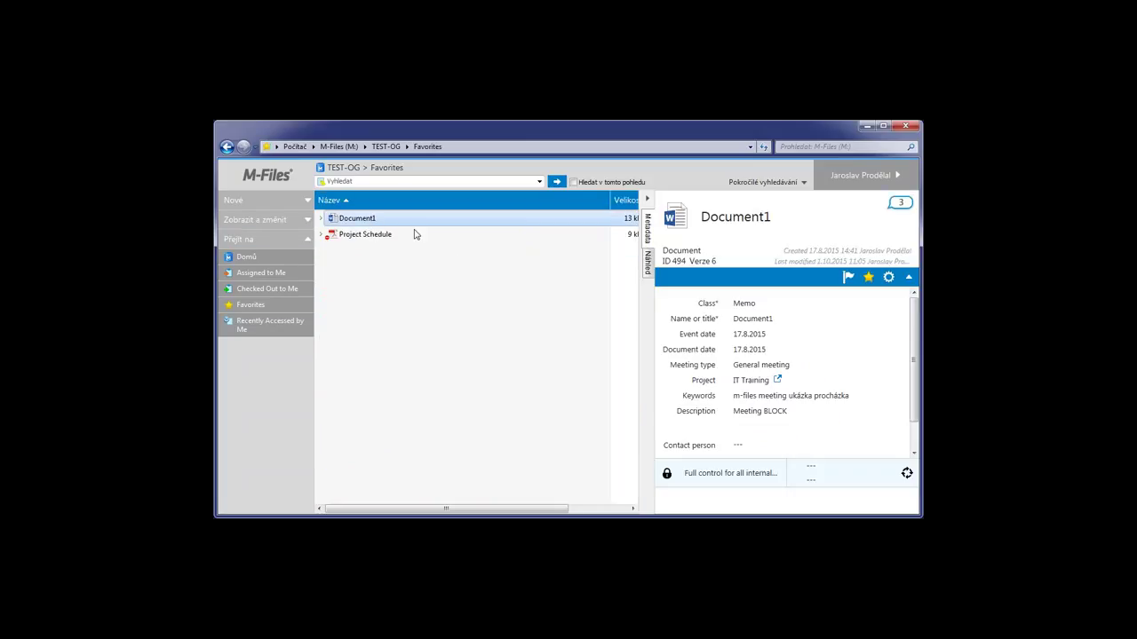
left_click(648, 262)
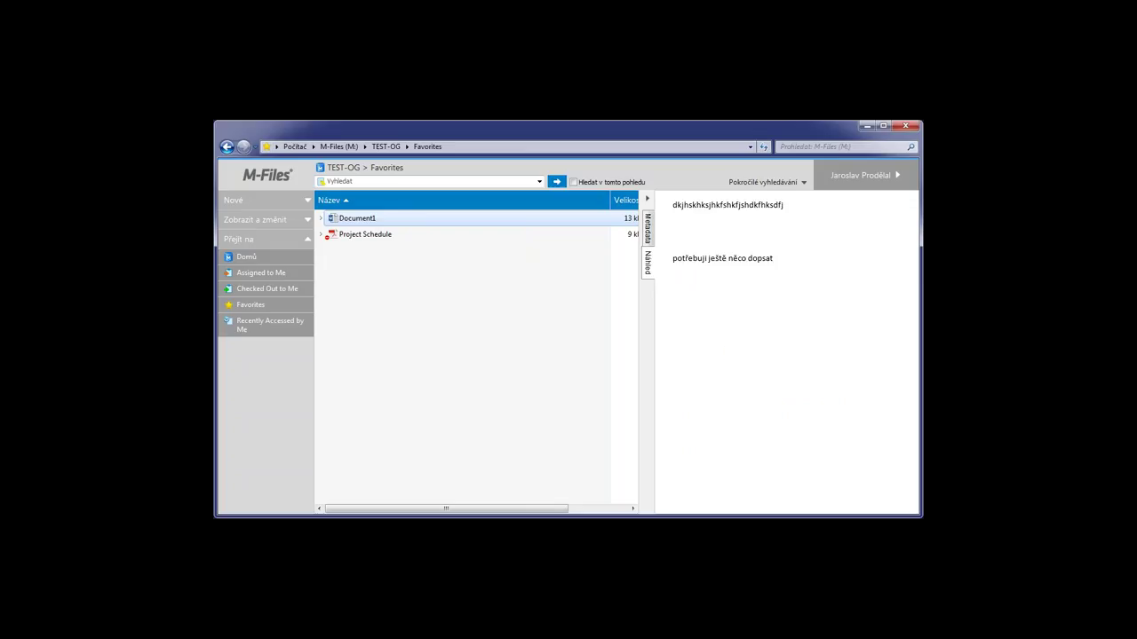
left_click(679, 207)
key("ctrl+a")
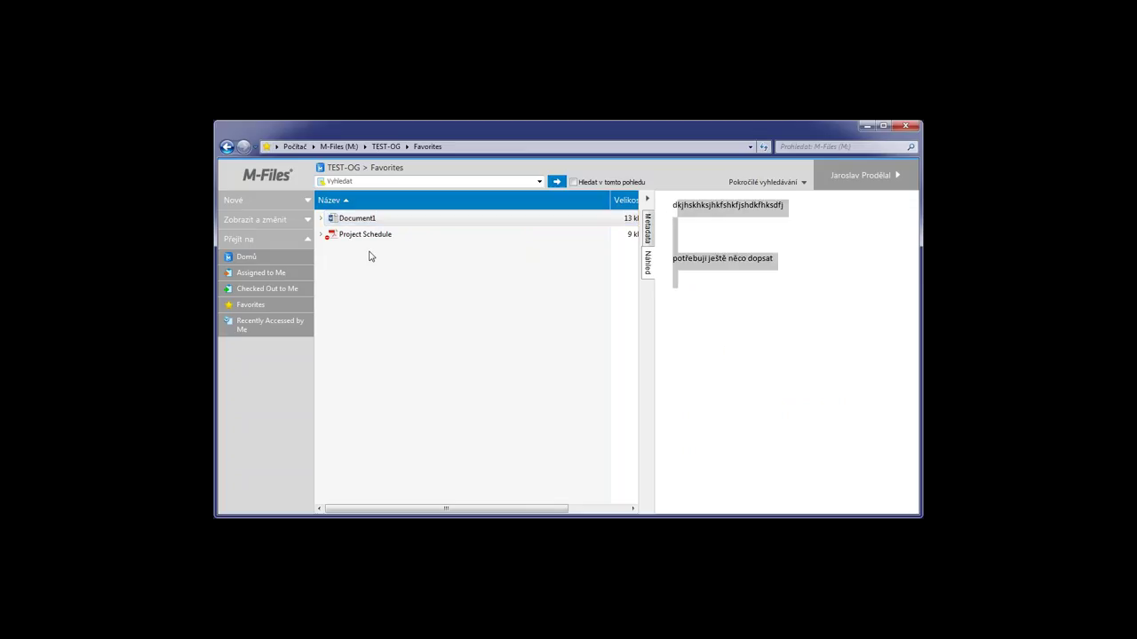
Step: Preview the Project Schedule PDF in the favorites and view its metadata
left_click(373, 237)
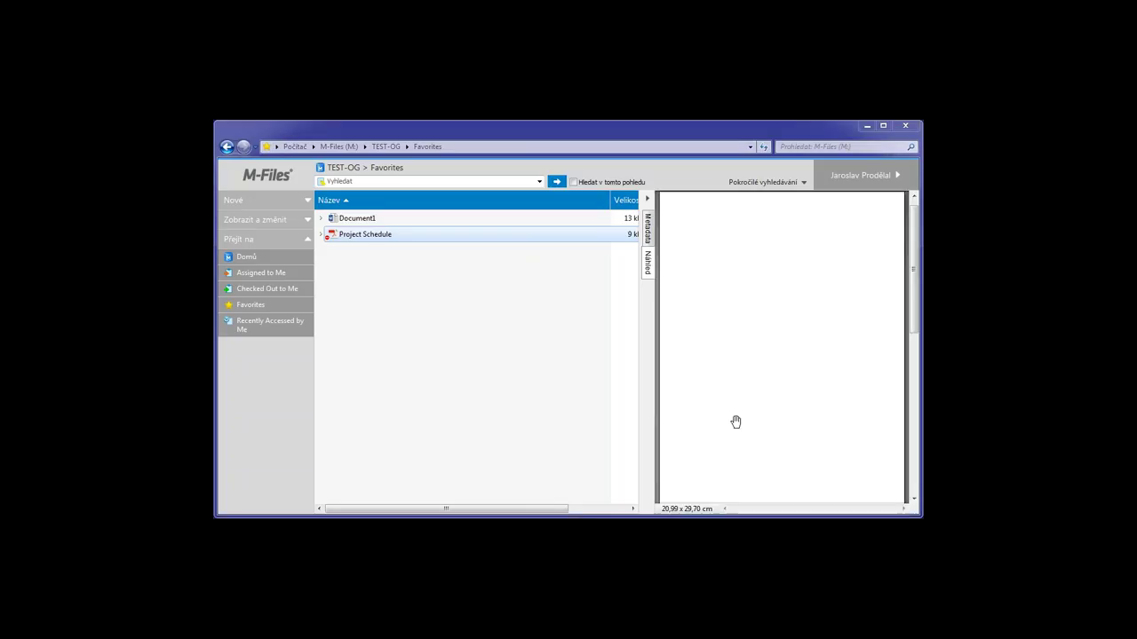
left_click_drag(910, 283, 911, 306)
scroll(781, 346, "down", 10)
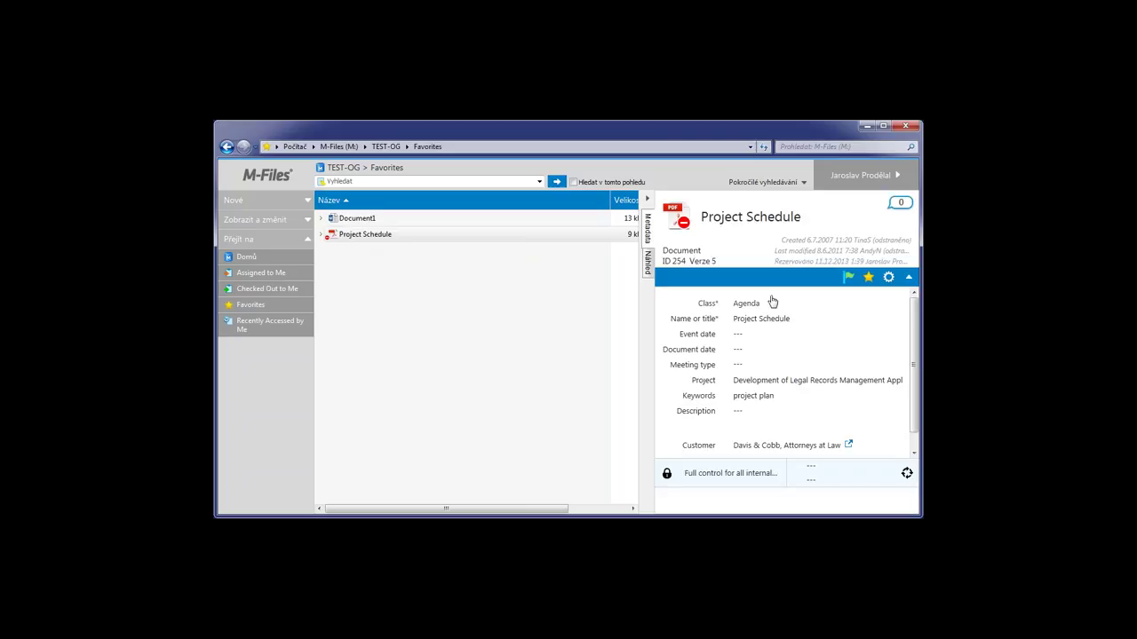
left_click(356, 235)
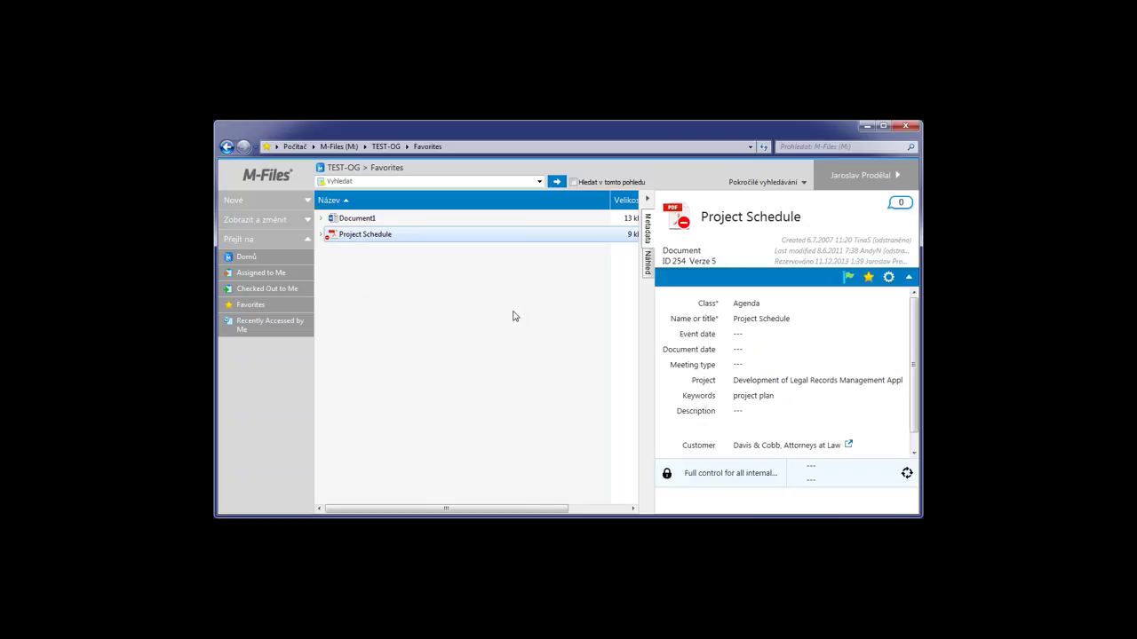
Step: Search for lyž* and examine the commands available for Objednávka lyží 2015, including its relationships, comments and workflow
left_click(376, 182)
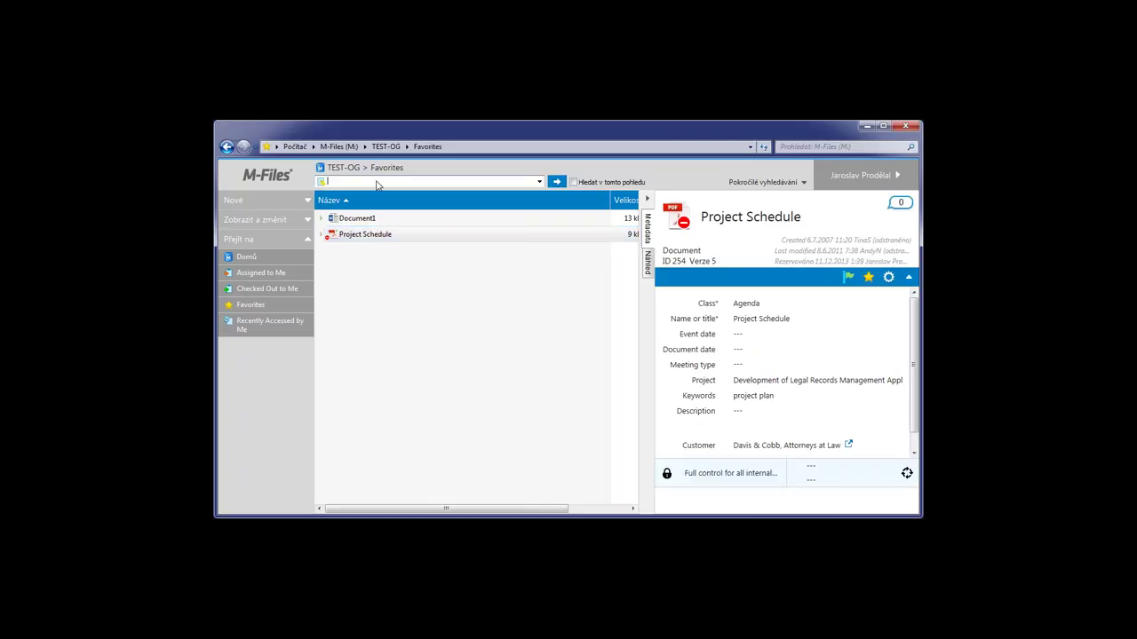
key("Return")
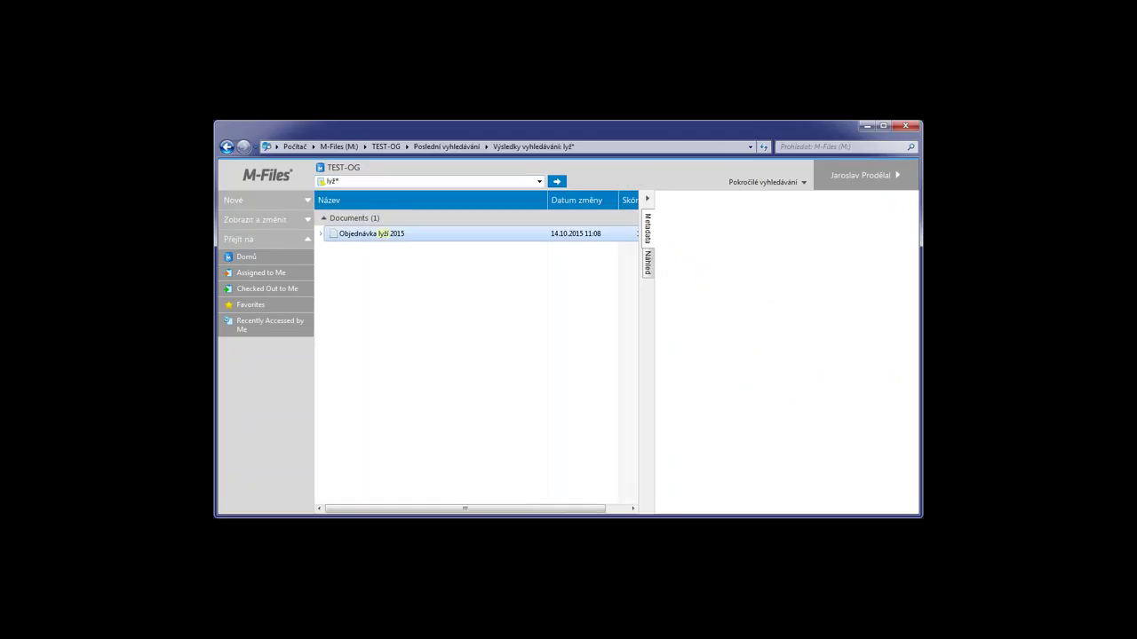
right_click(382, 234)
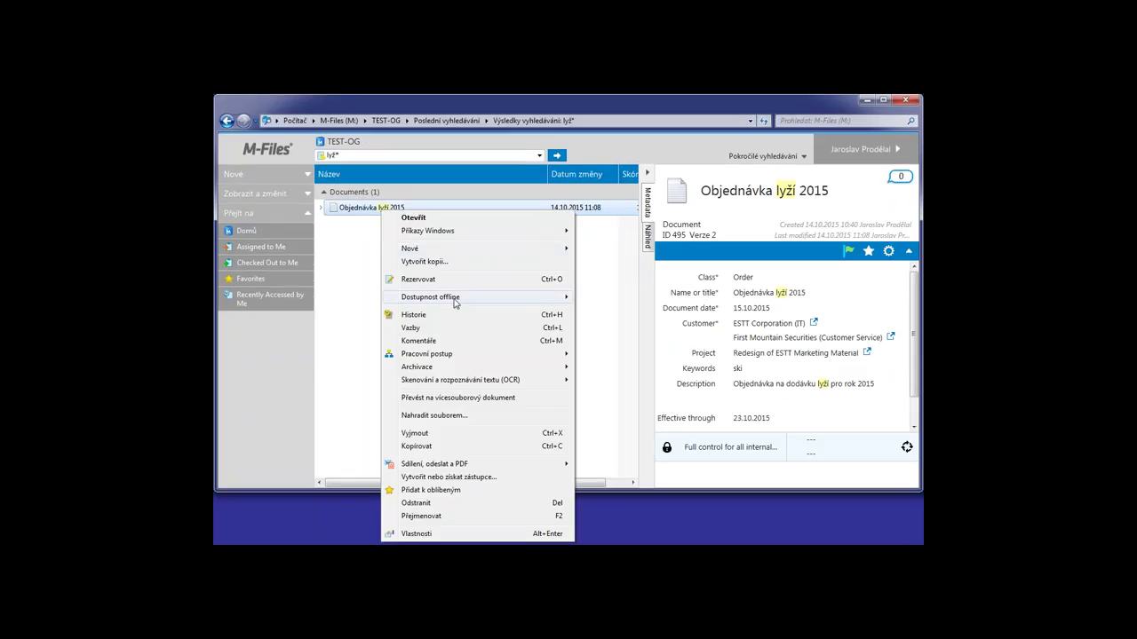
mouse_move(455, 330)
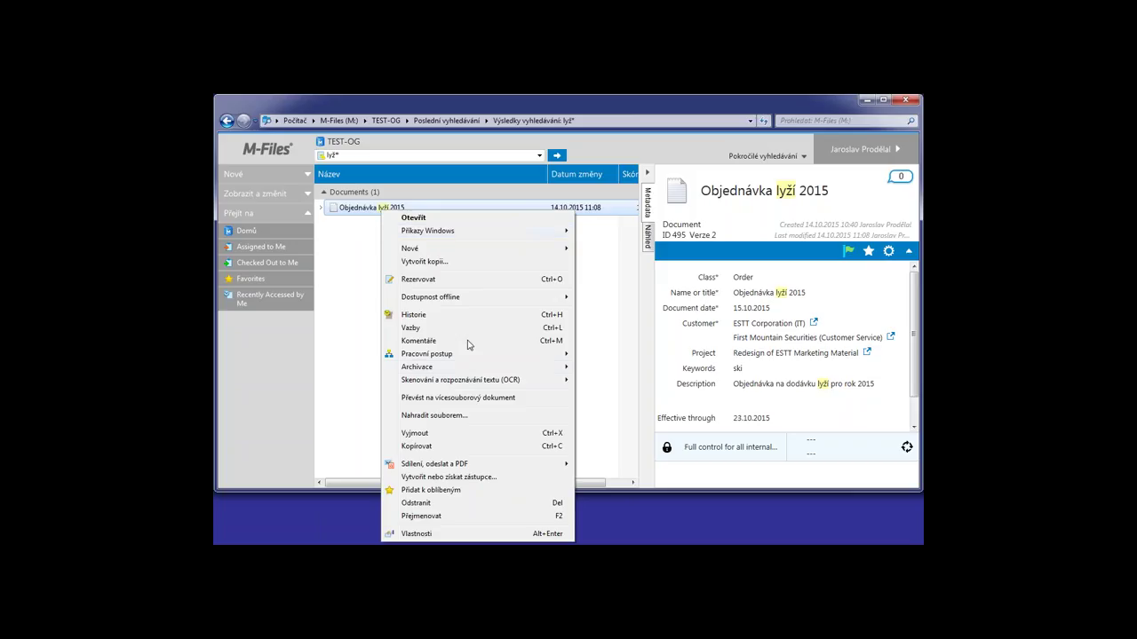
mouse_move(469, 355)
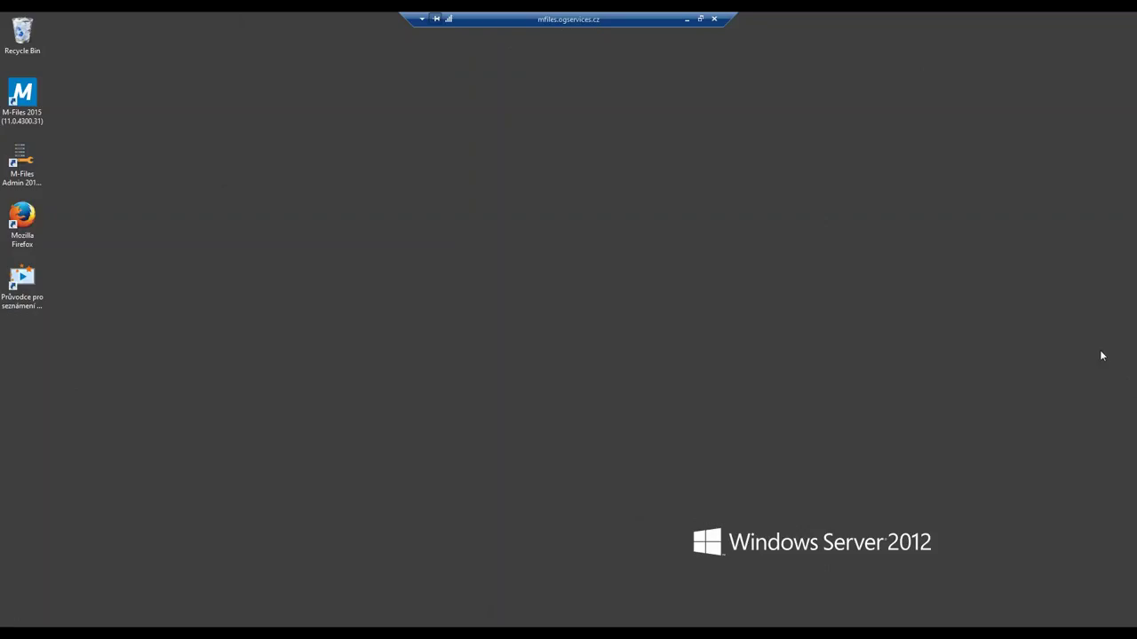
Step: Switch to the remote server desktop, open M-Files Admin and move its window nearer the middle of the desktop
left_click(12, 167)
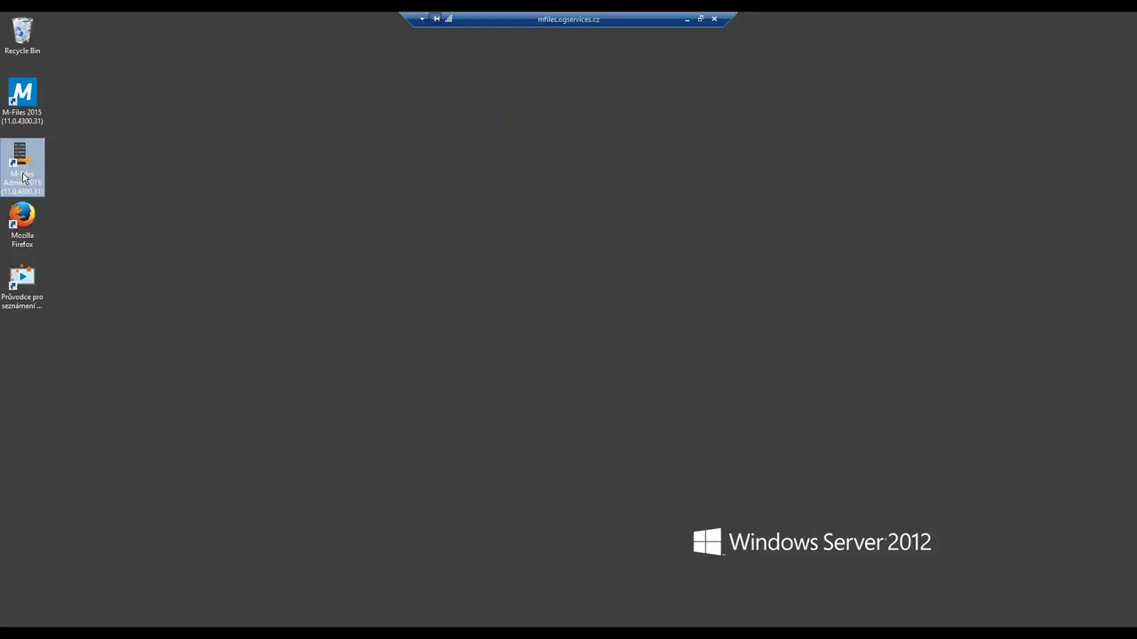
double_click(23, 166)
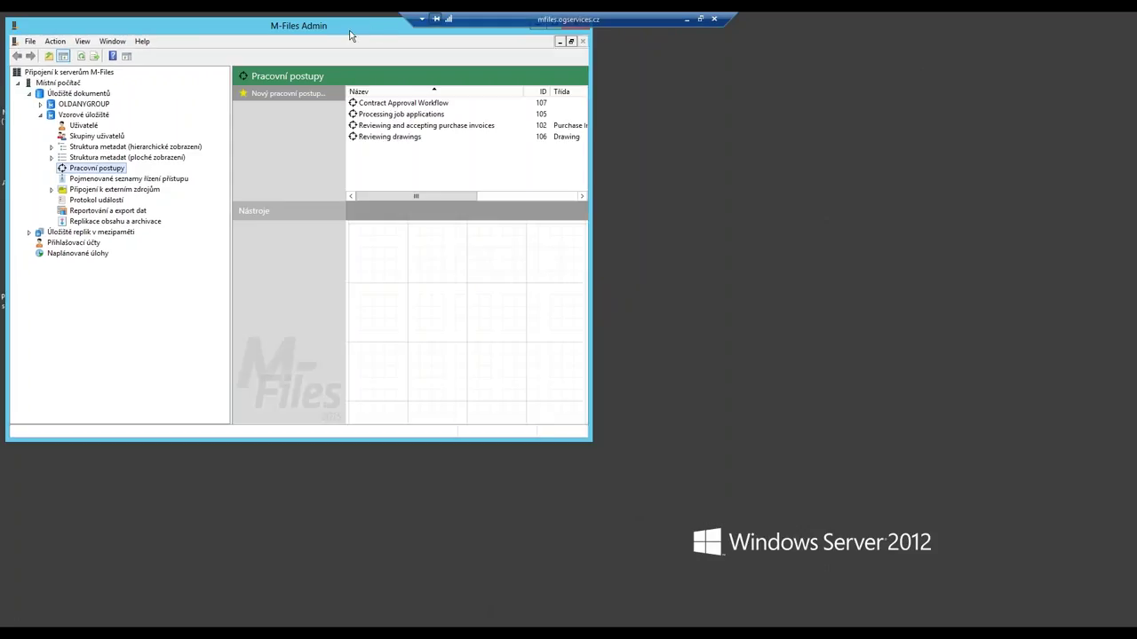
left_click_drag(350, 36, 554, 80)
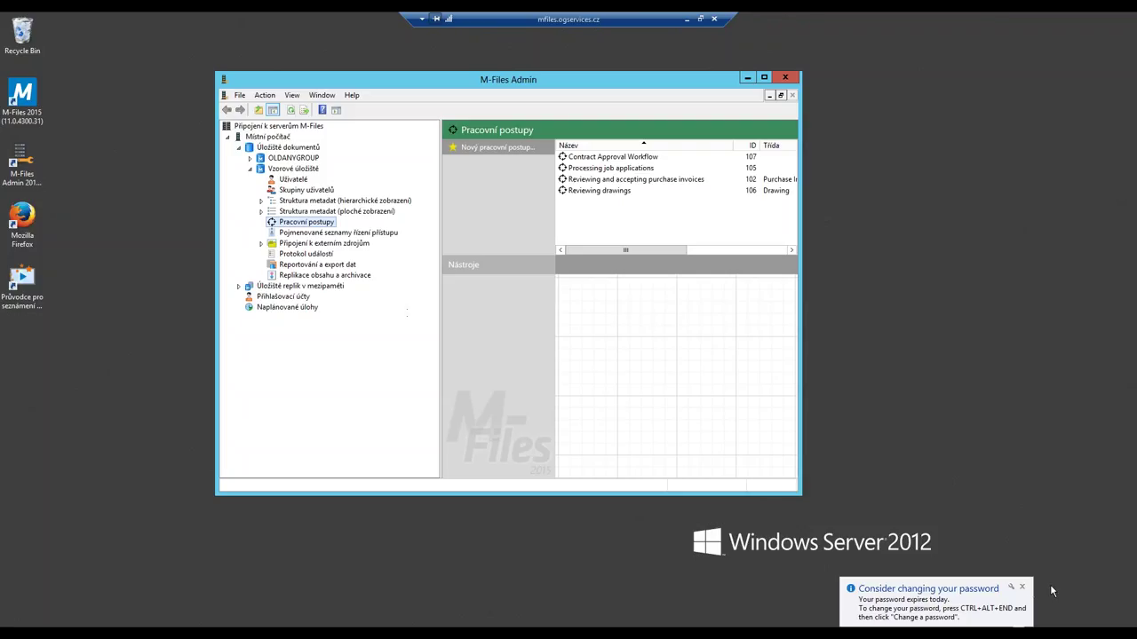
Step: Dismiss the password expiry notice, collapse the local computer's vault tree and display the server's login accounts (Přihlašovací účty)
left_click(1022, 588)
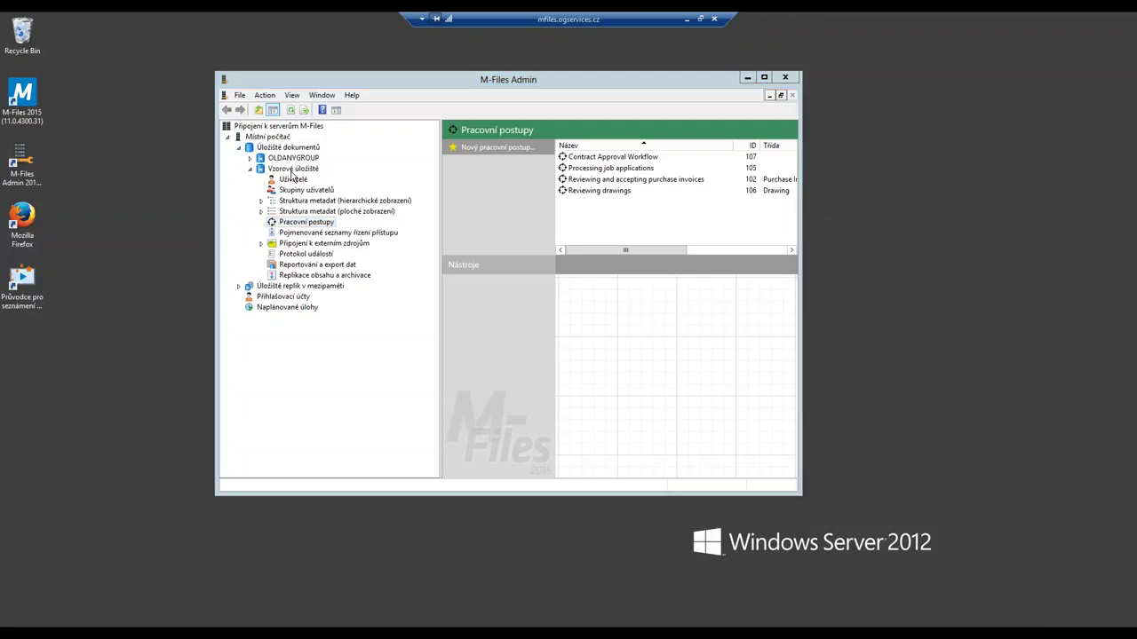
left_click(249, 157)
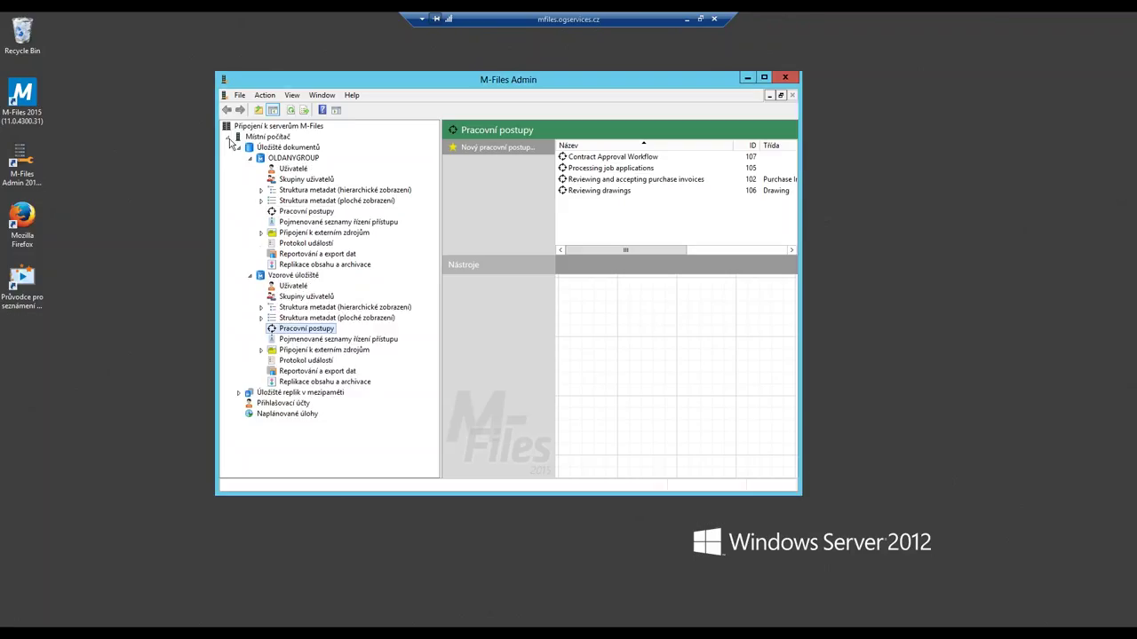
double_click(267, 136)
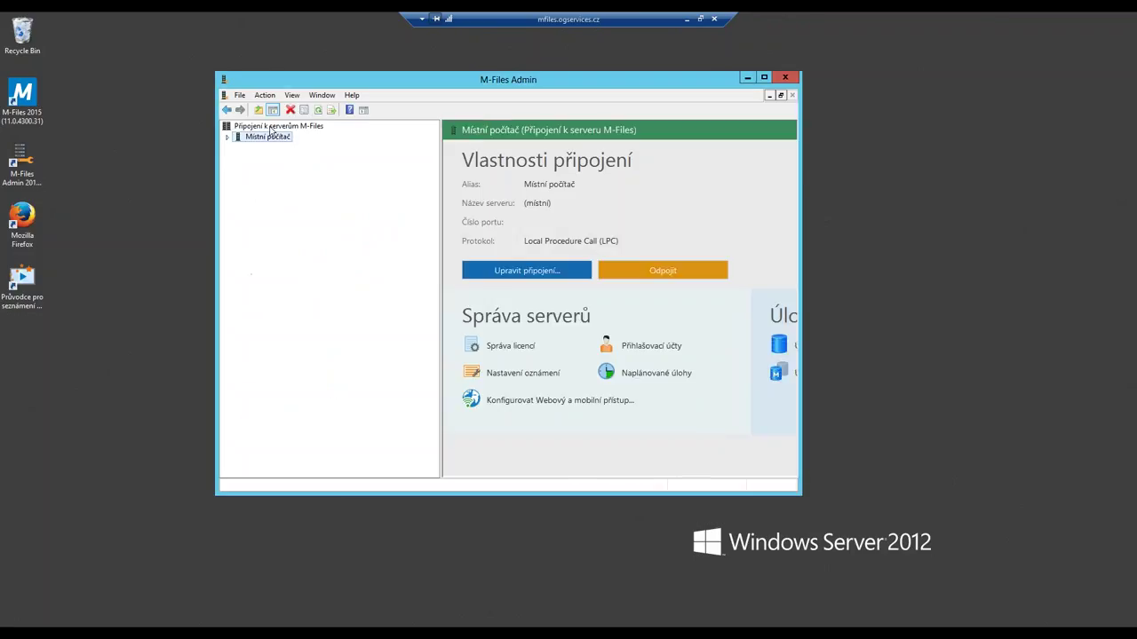
left_click(227, 138)
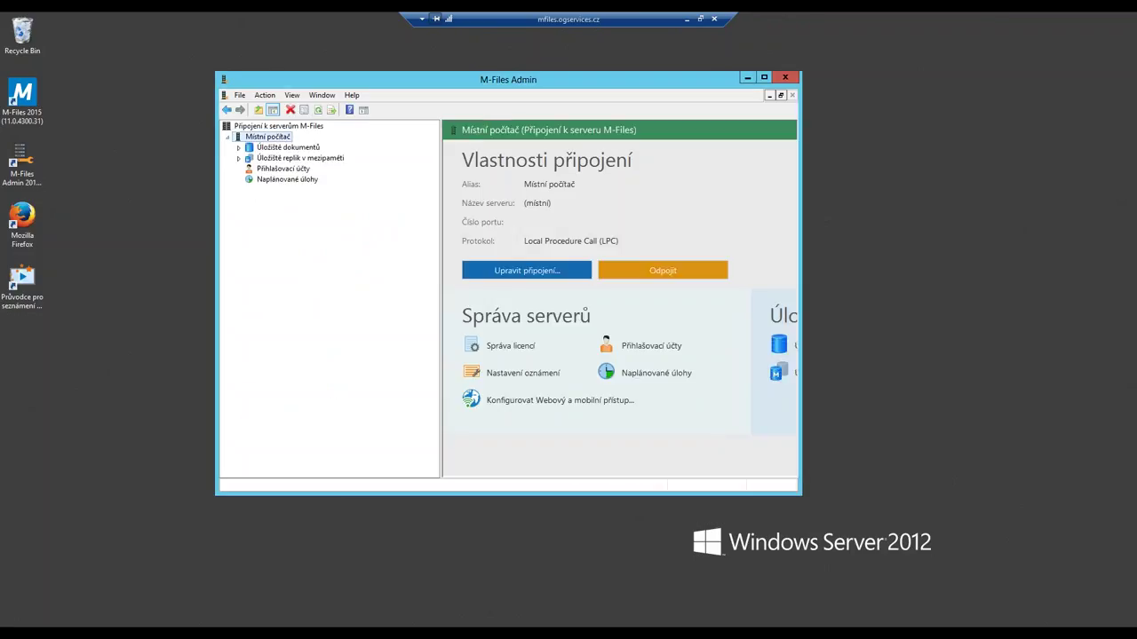
left_click(278, 170)
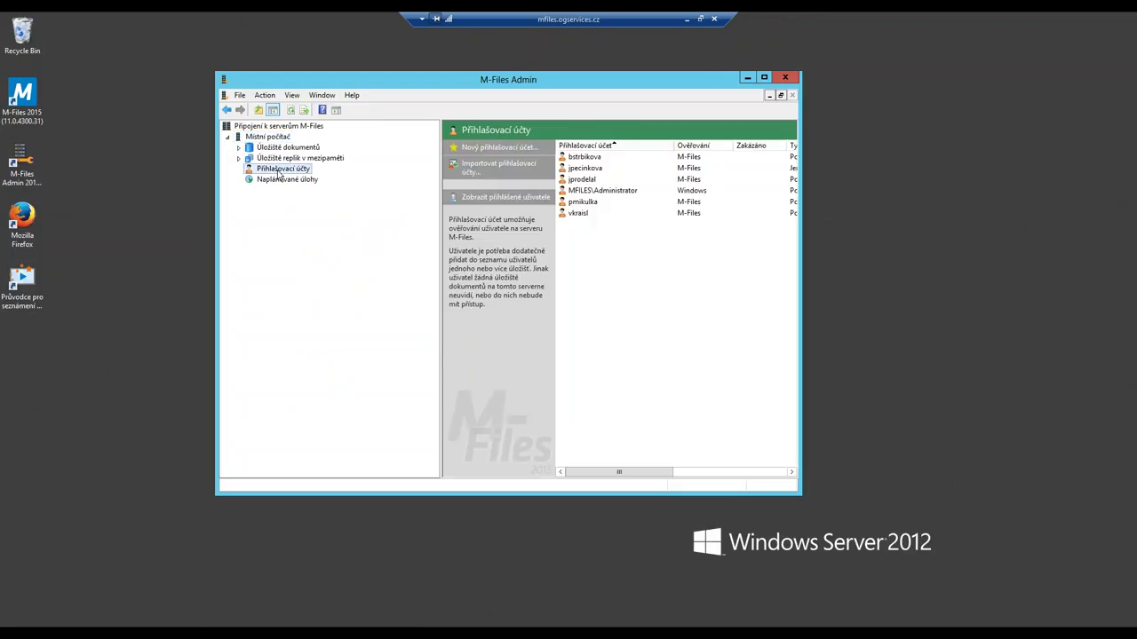
Step: Examine the options for importing login accounts and for creating a new login account, cancelling both dialogs
left_click(502, 167)
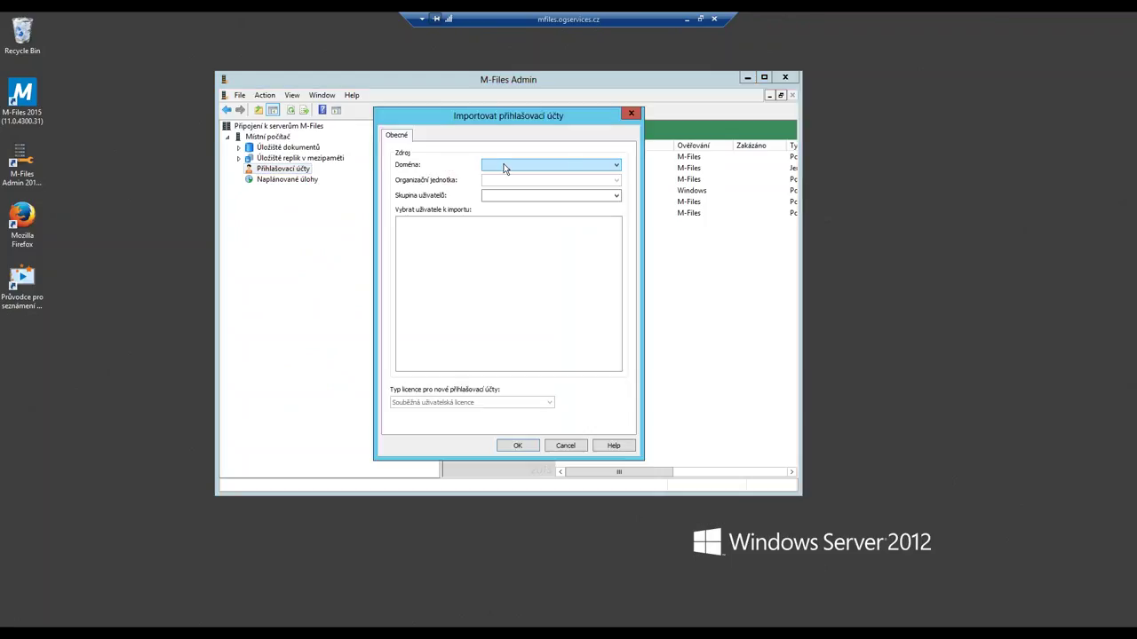
left_click(574, 167)
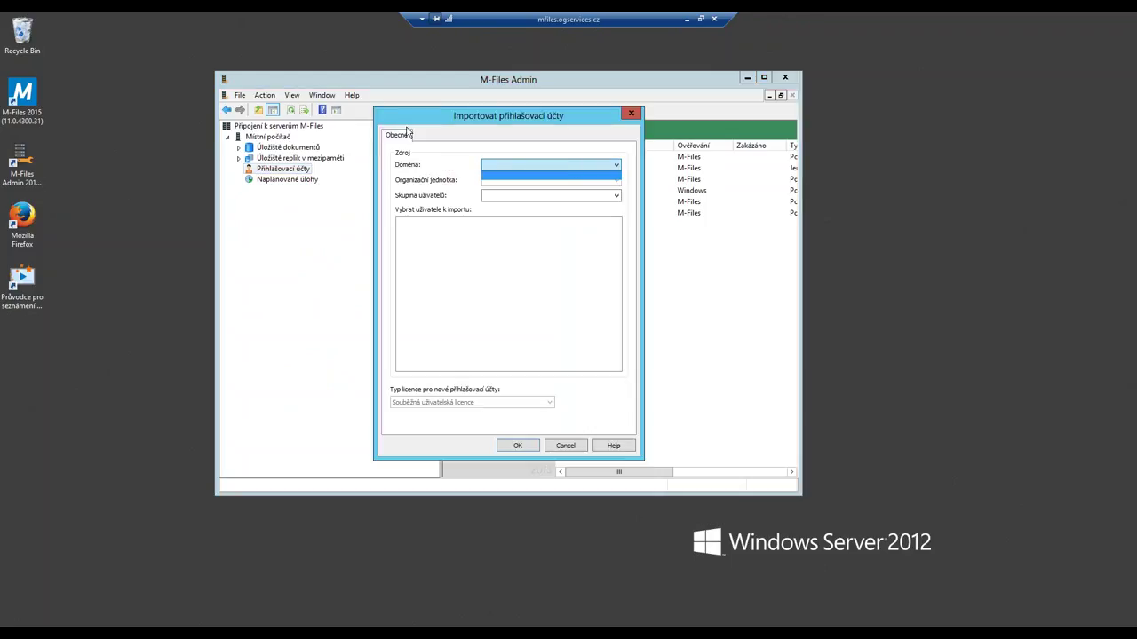
left_click(571, 446)
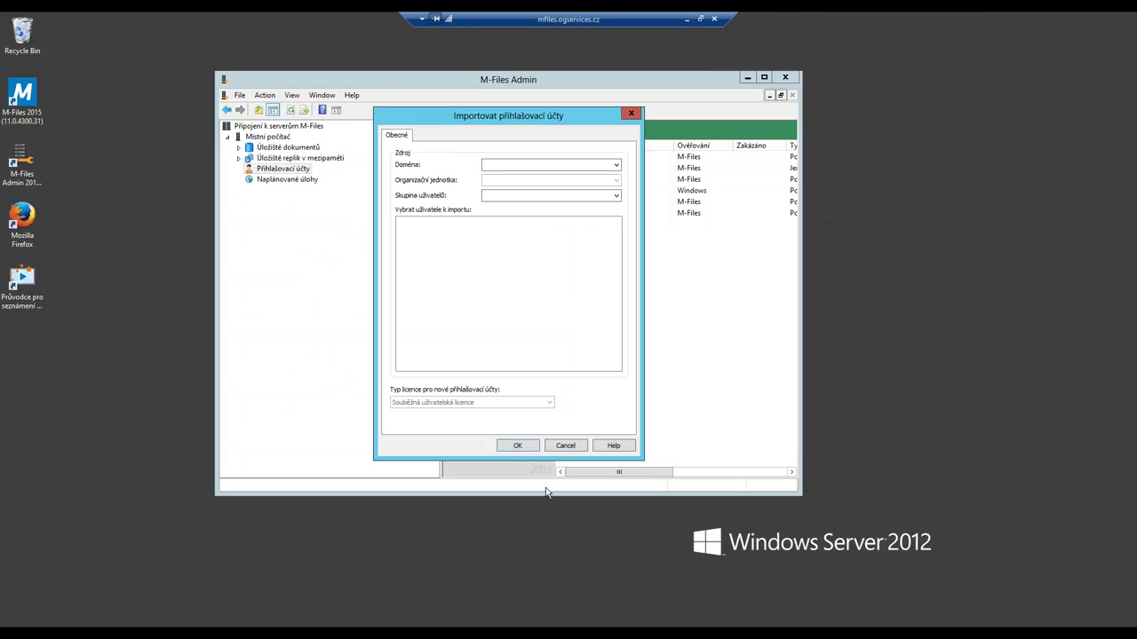
left_click(565, 445)
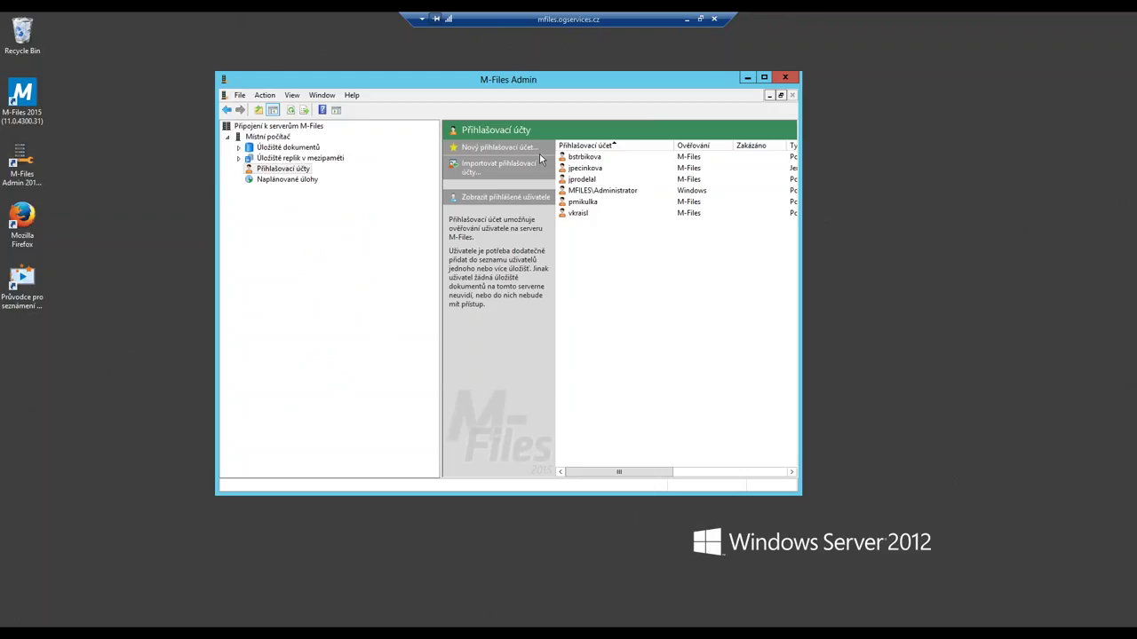
left_click(496, 147)
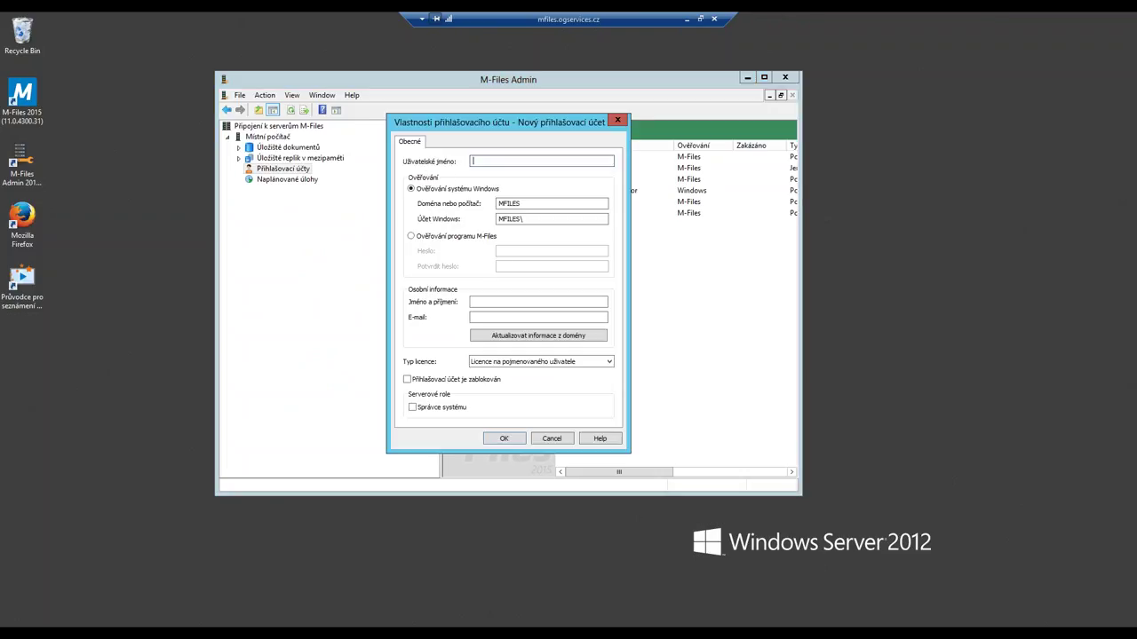
left_click(551, 439)
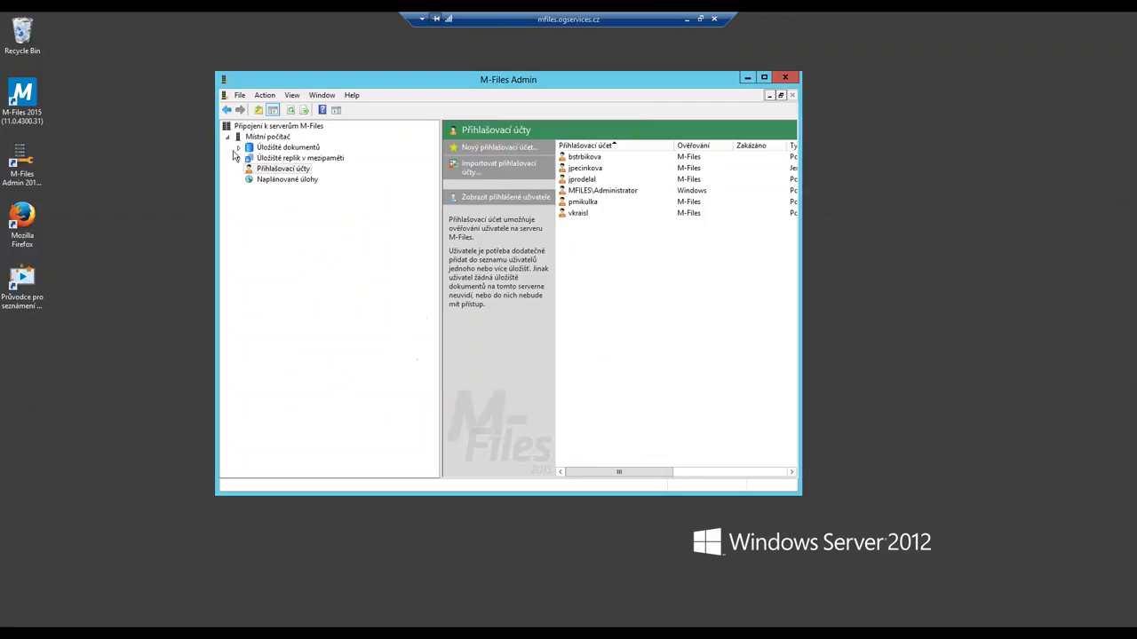
Step: View the server's scheduled tasks (Naplánované úlohy) and rename the Vzorové úložiště vault to TEST-OG
left_click(281, 183)
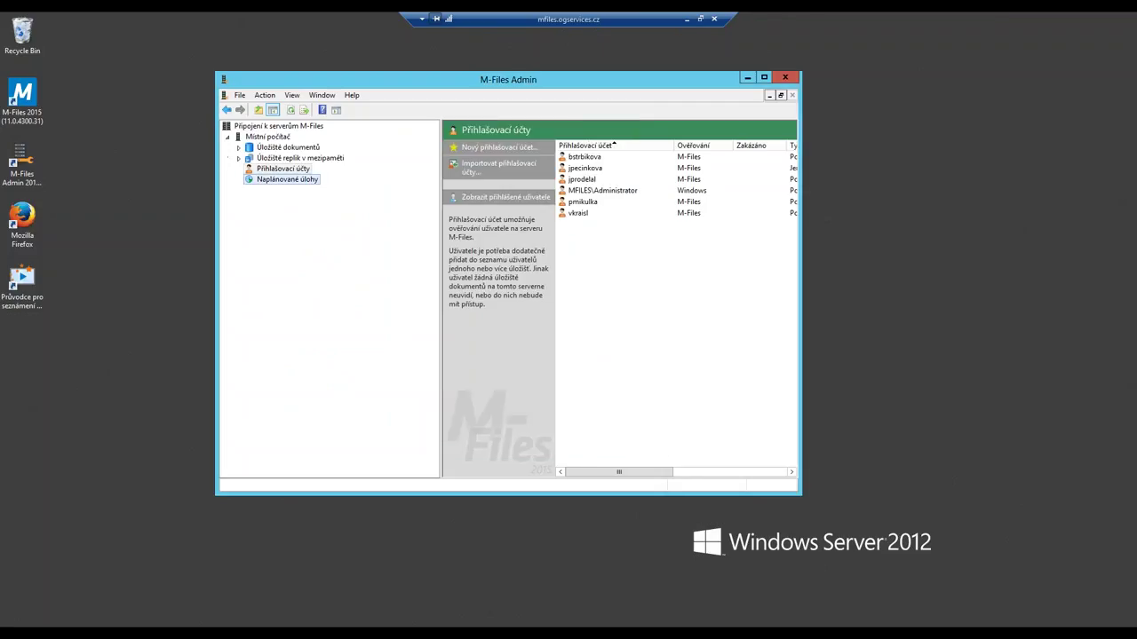
left_click(241, 148)
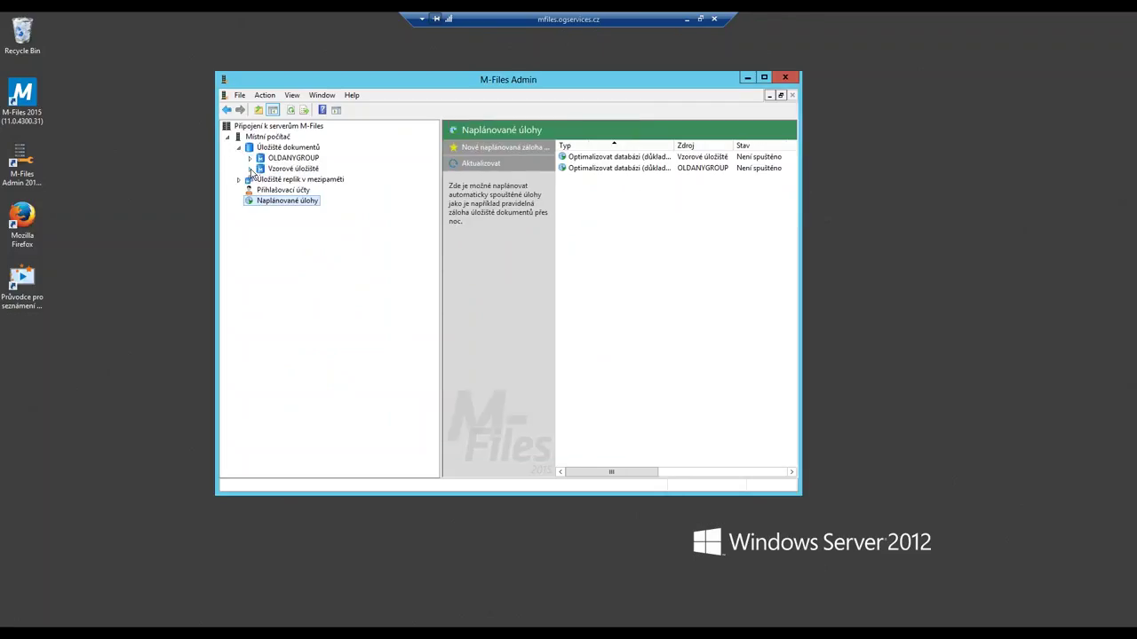
left_click(251, 168)
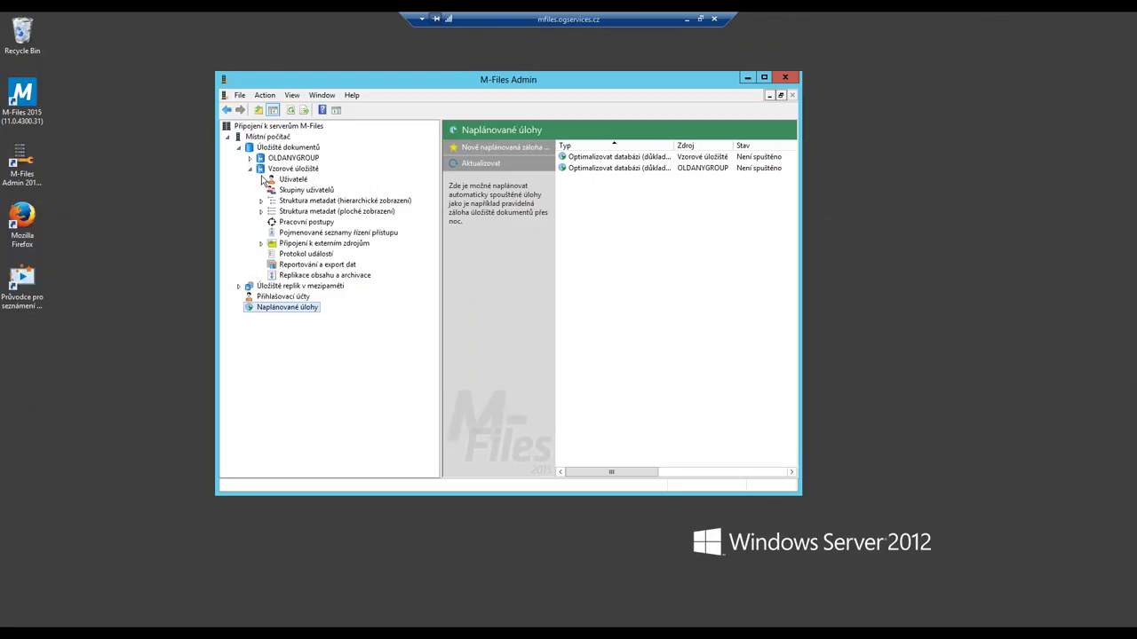
left_click(295, 169)
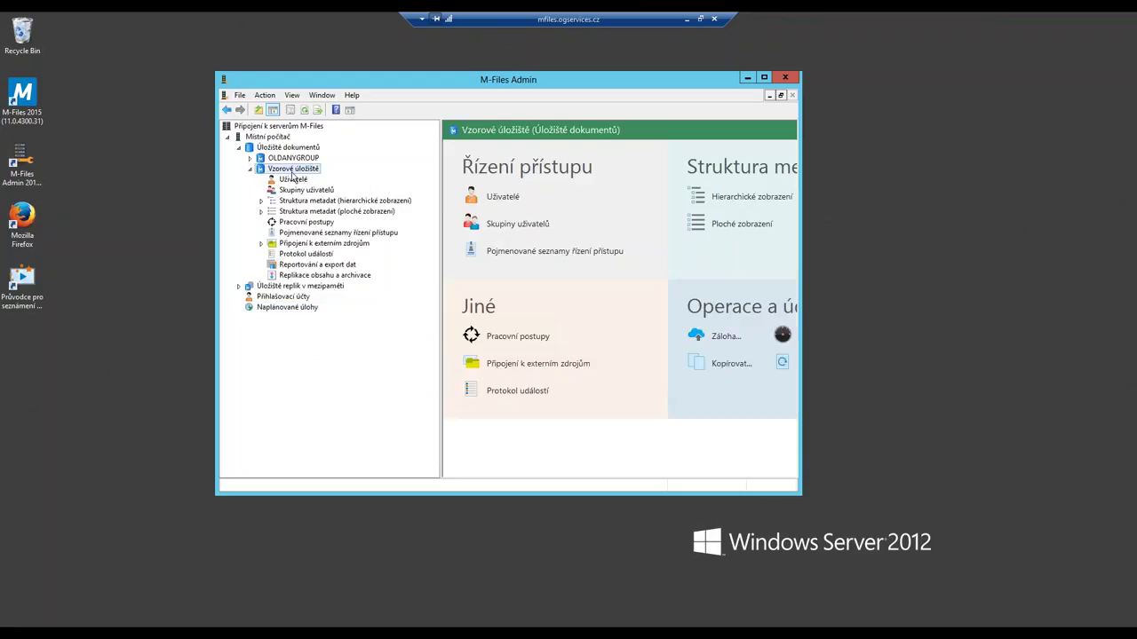
left_click(292, 175)
type("TEST-OG")
key("Return")
Step: View the users and user groups of the TEST-OG vault and expand its hierarchical and flat metadata structures
left_click(295, 181)
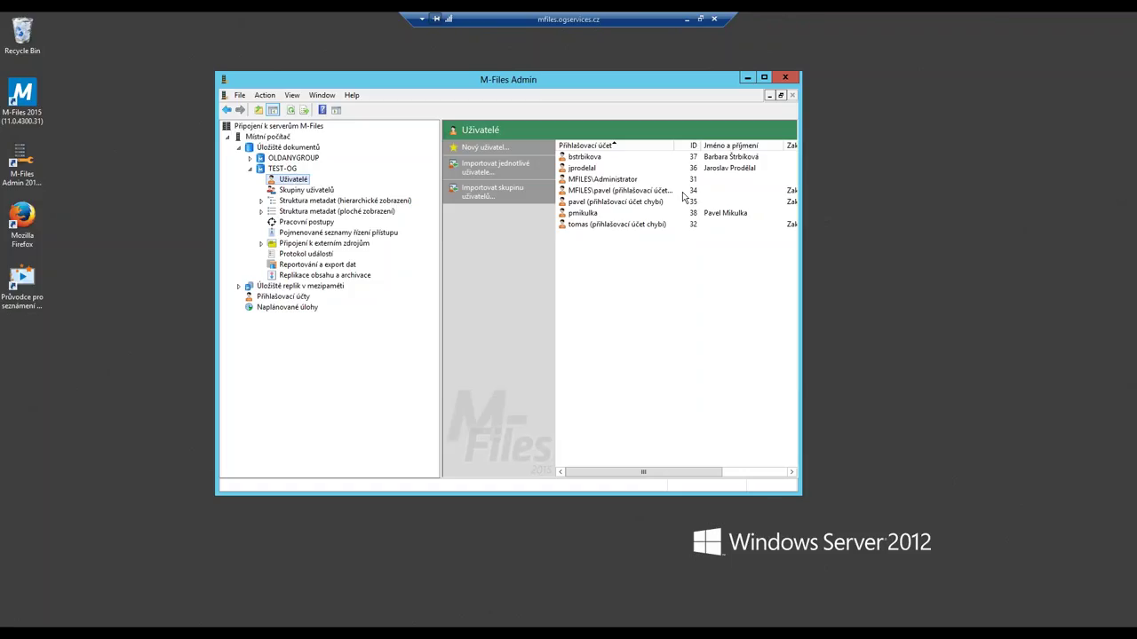
left_click(295, 191)
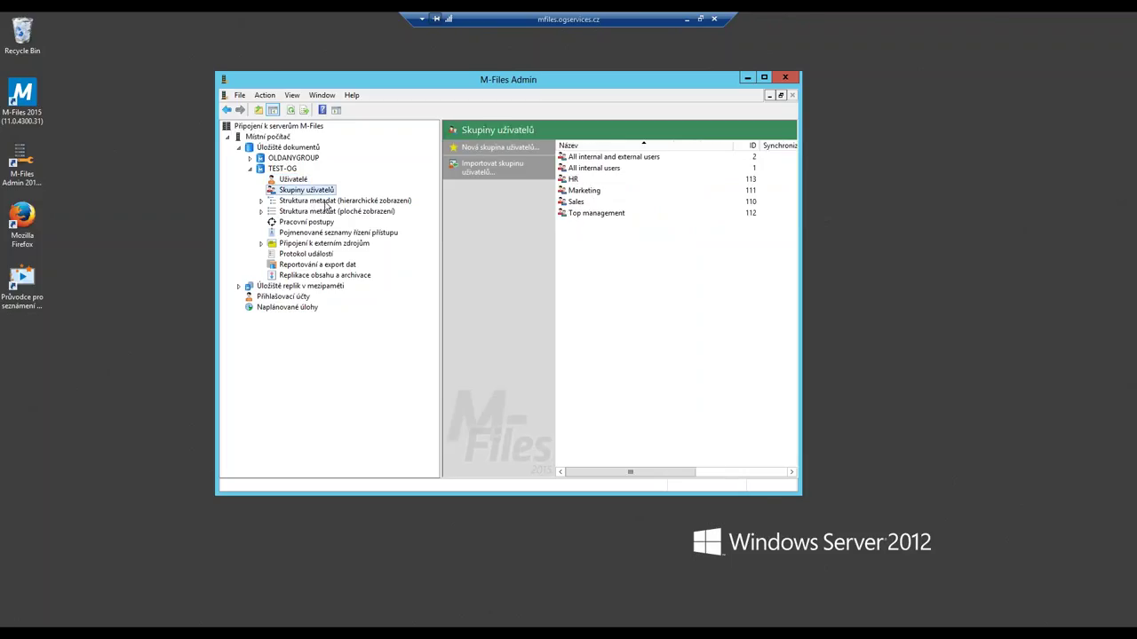
left_click(262, 201)
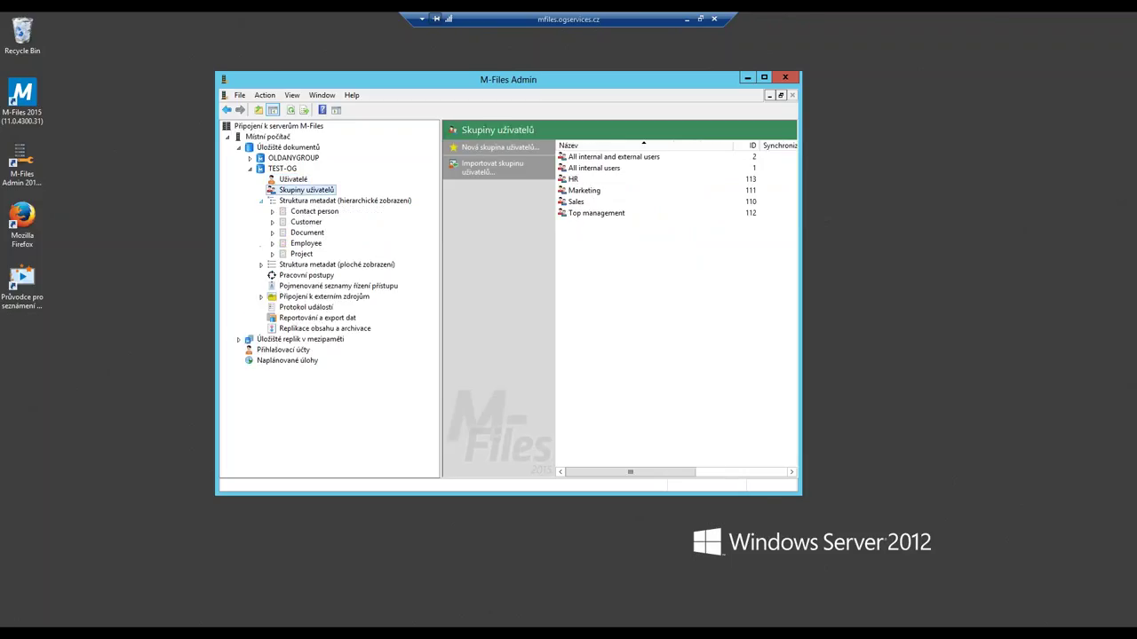
left_click(261, 266)
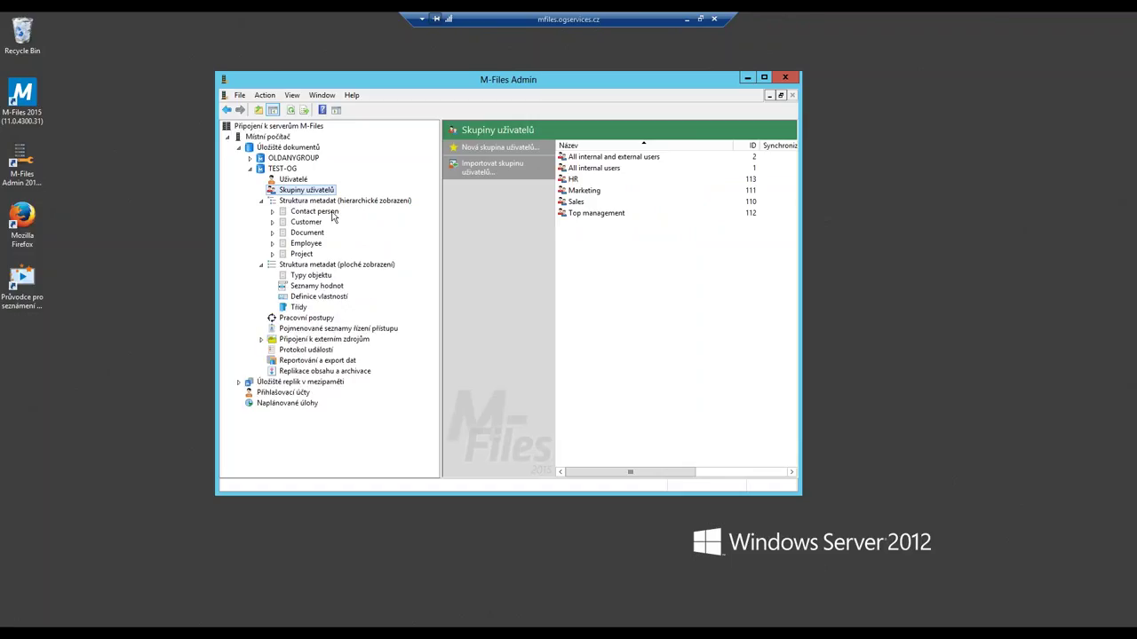
Step: Examine the Contact person and Project object types in the hierarchical metadata structure, including the Customer Project properties, and dismiss the Windows update notice
left_click(272, 211)
left_click(272, 211)
left_click(272, 254)
left_click(283, 265)
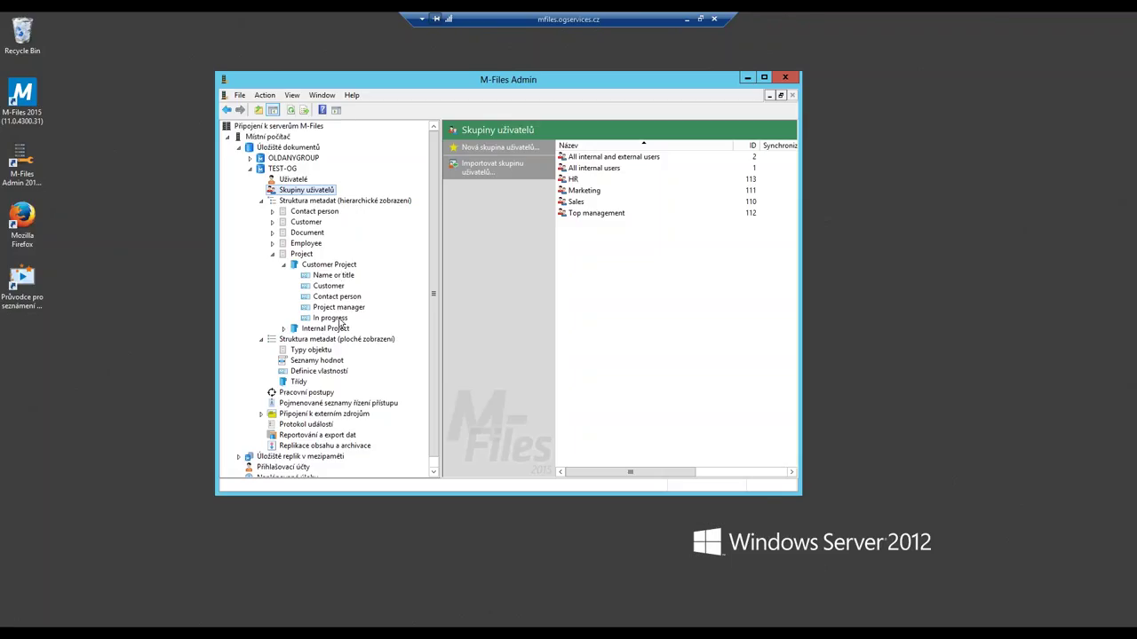
left_click(284, 265)
left_click(272, 254)
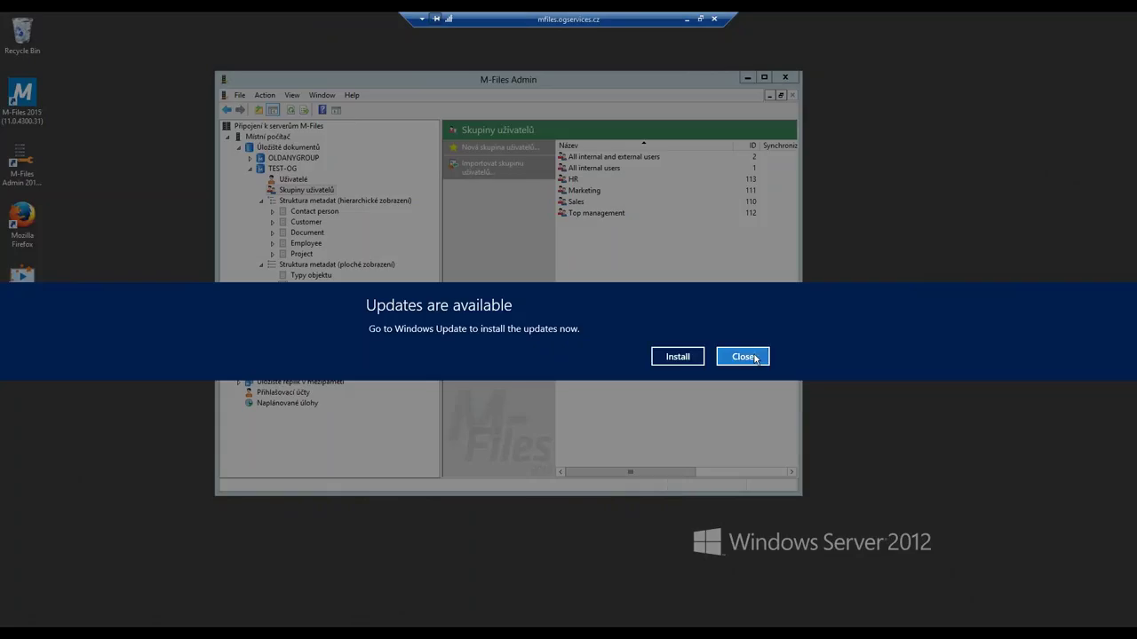
left_click(392, 215)
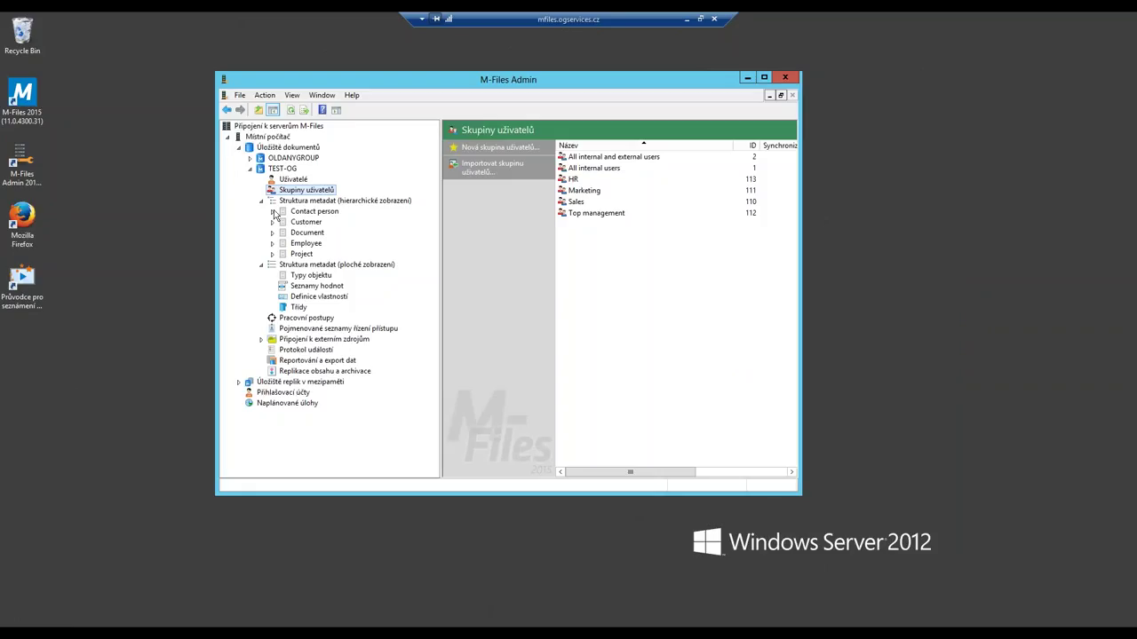
Step: View the object types, property definitions and classes in the flat metadata structure, and collapse that structure
left_click(306, 276)
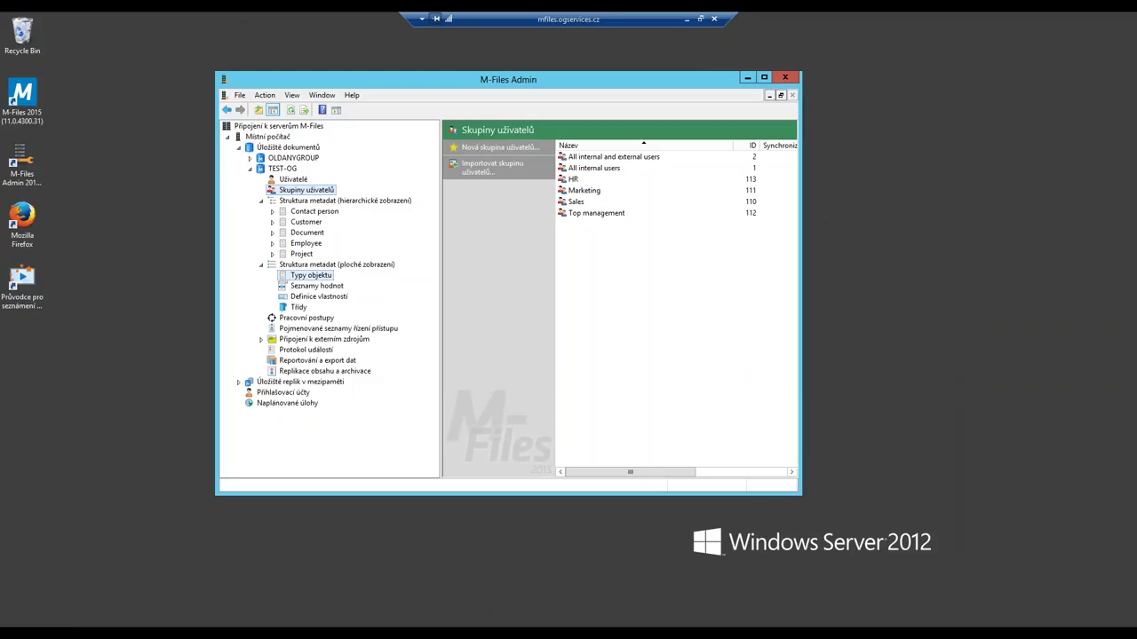
left_click(311, 297)
left_click(298, 308)
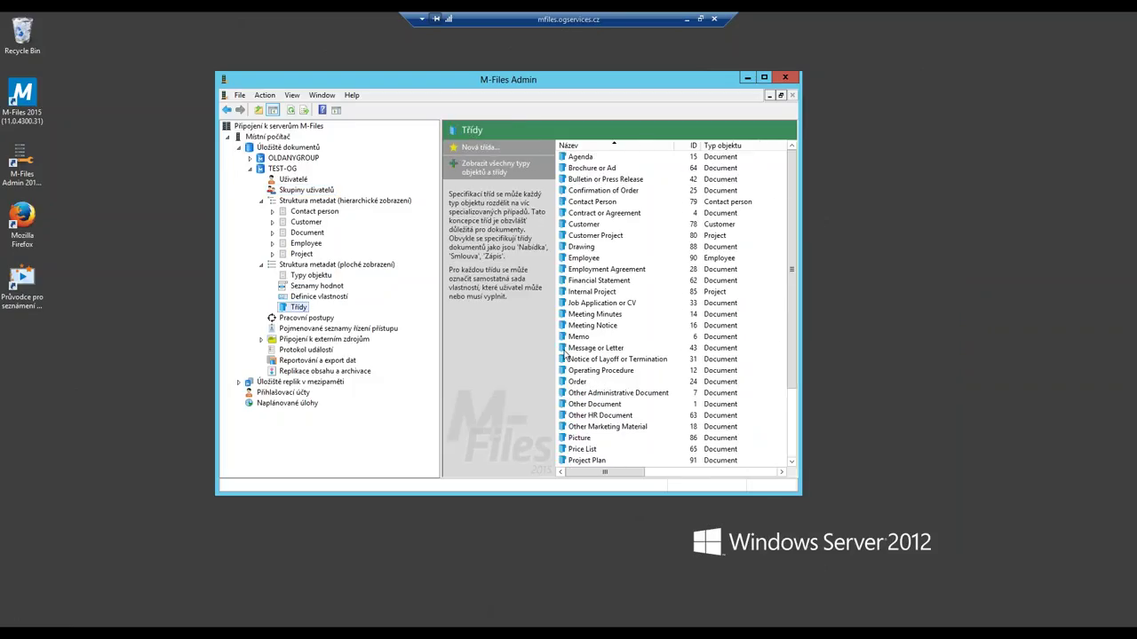
left_click(264, 269)
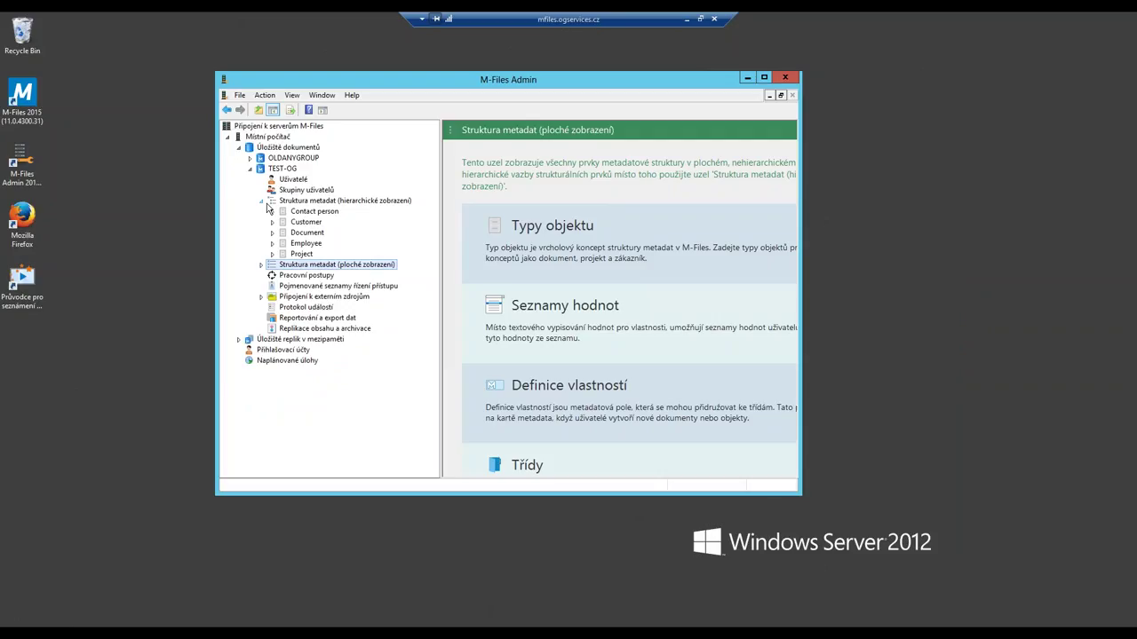
Step: Display the vault's workflows (Pracovní postupy), maximize the window and examine the state diagram of the Contract Approval Workflow
left_click(307, 276)
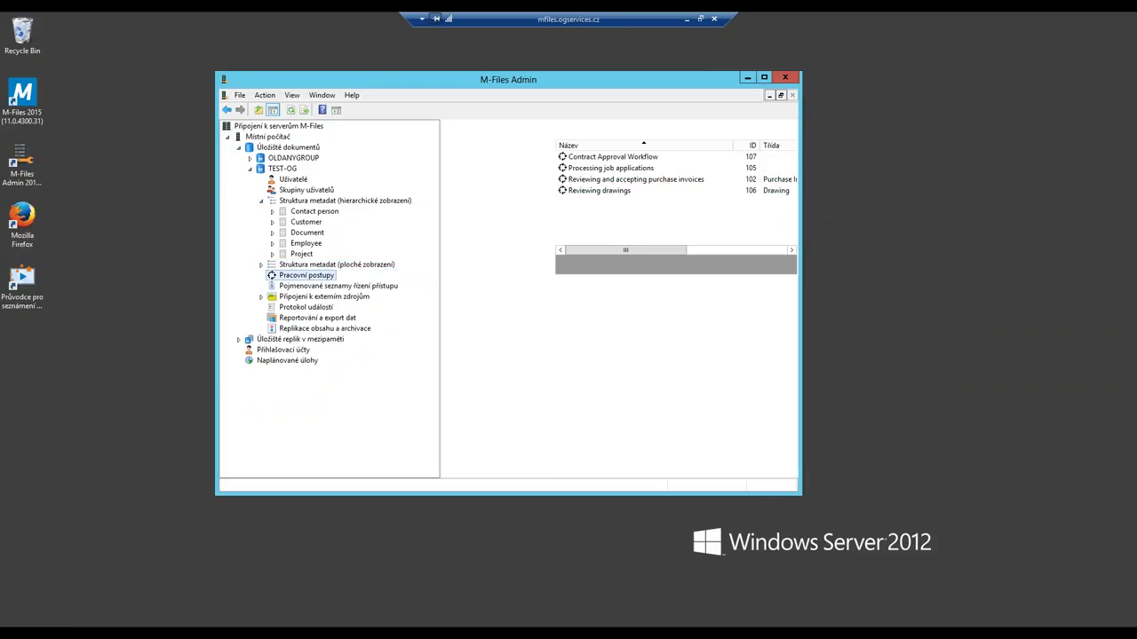
double_click(667, 77)
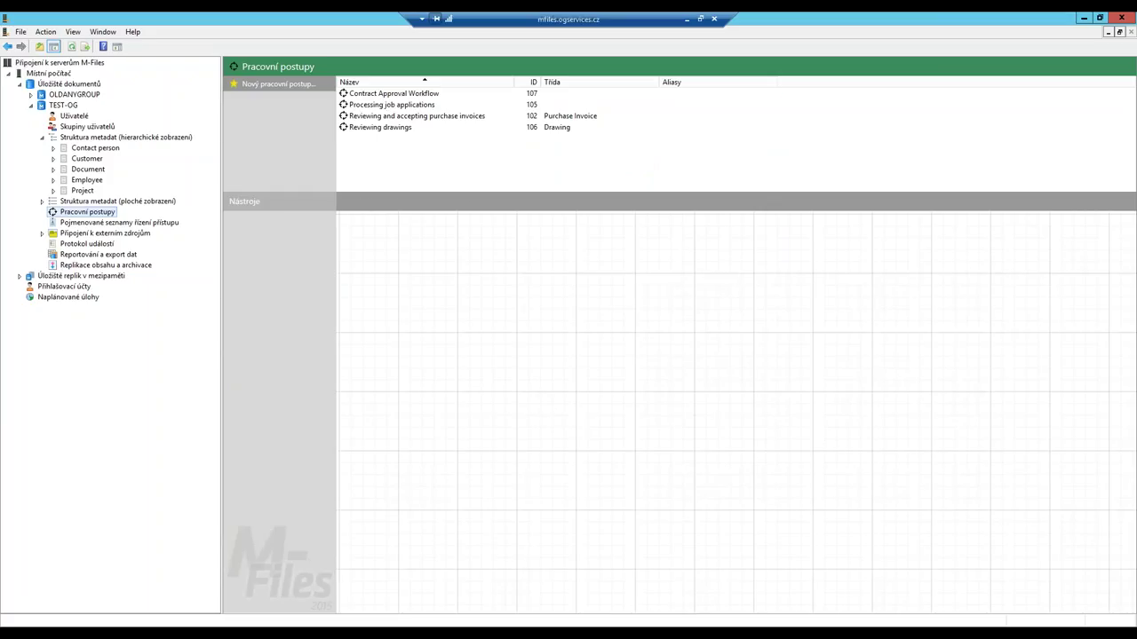
left_click(394, 94)
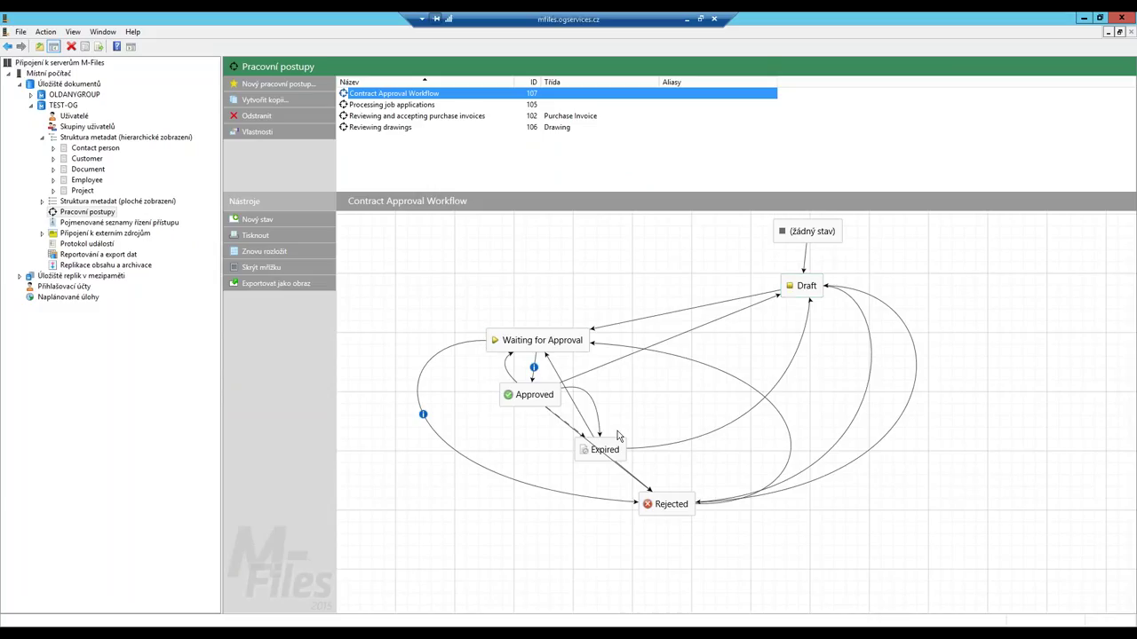
mouse_move(605, 450)
mouse_move(537, 341)
Step: Open the properties of the Contract Approval Workflow and look through its advanced and general settings
right_click(377, 94)
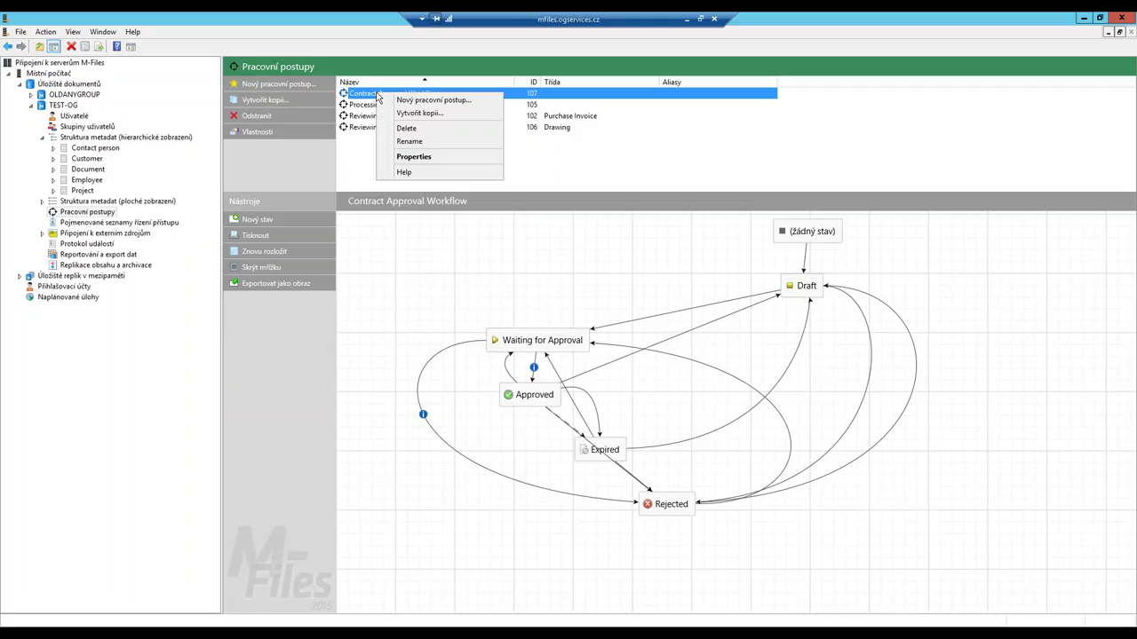
left_click(425, 164)
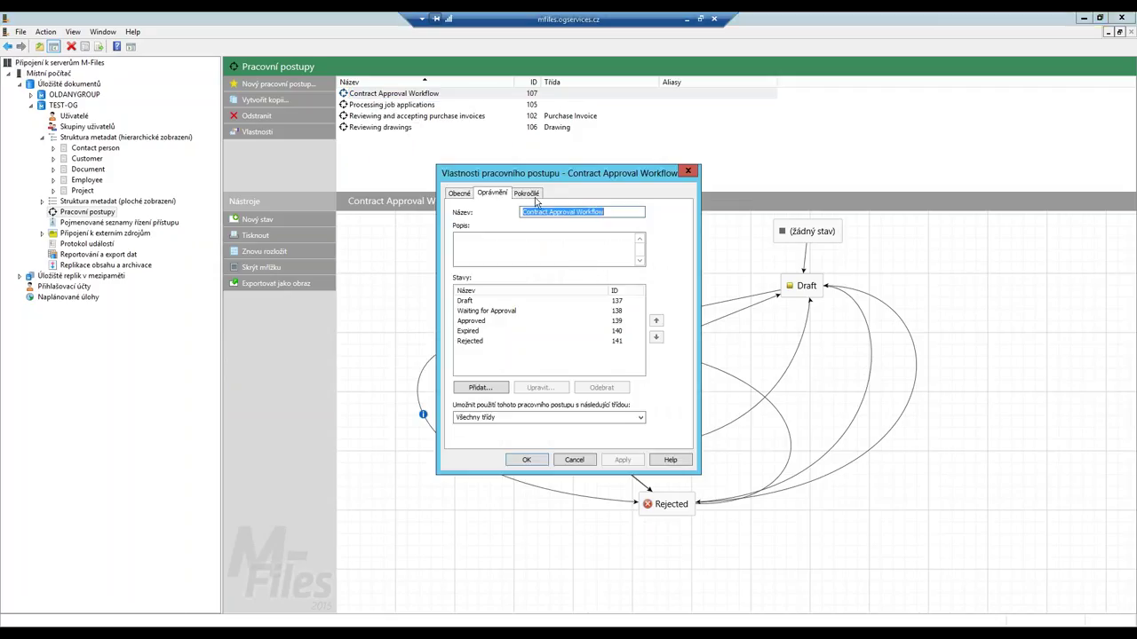
left_click(534, 195)
left_click(463, 194)
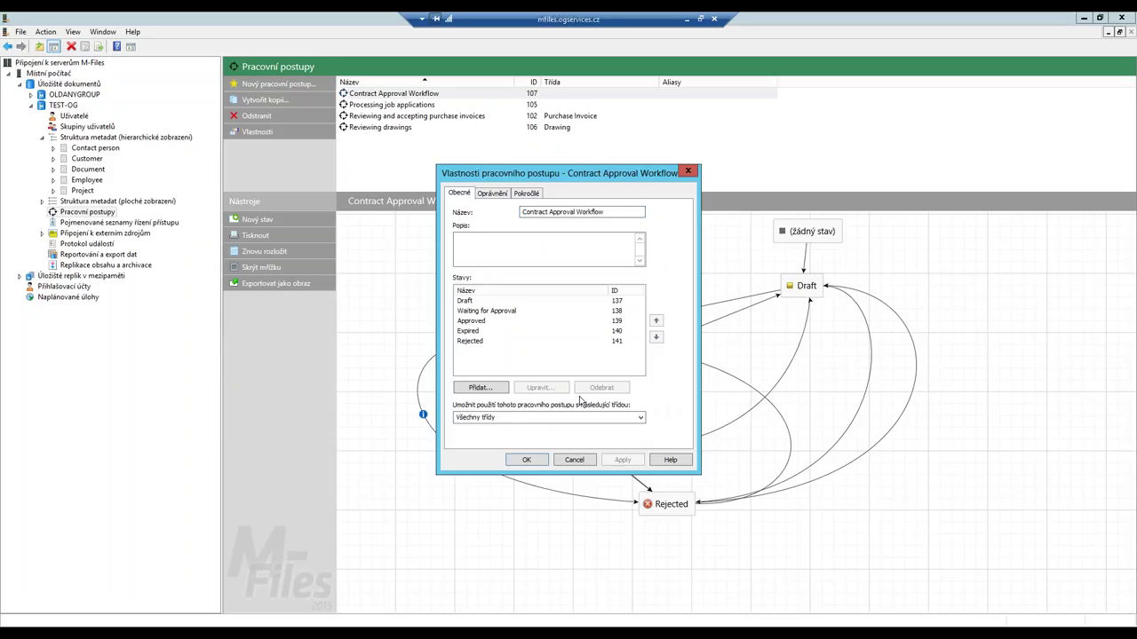
Step: Examine the Approved state's transition permissions and conditions, and close the state and workflow properties without saving
left_click(480, 341)
left_click(470, 321)
left_click(548, 388)
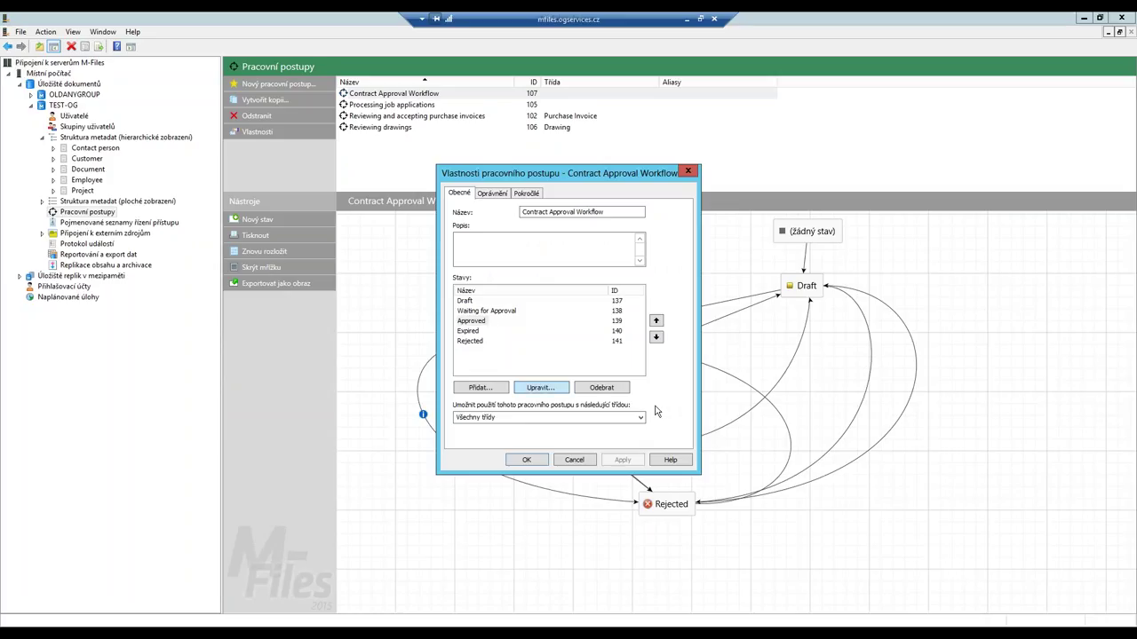
left_click(558, 178)
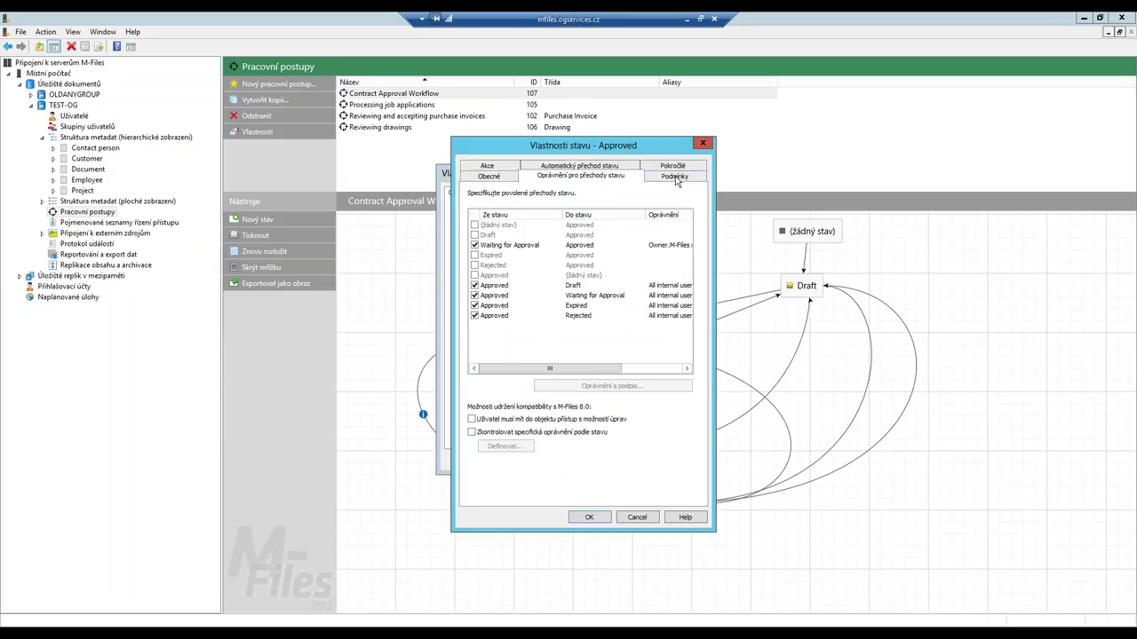
left_click(677, 177)
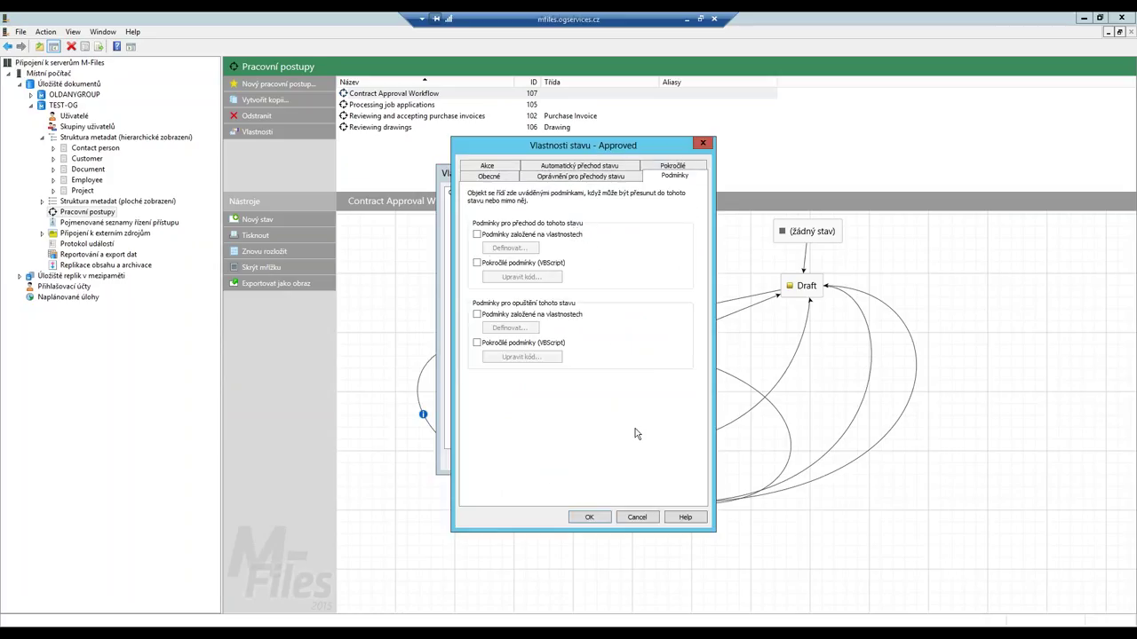
left_click(638, 516)
left_click(584, 458)
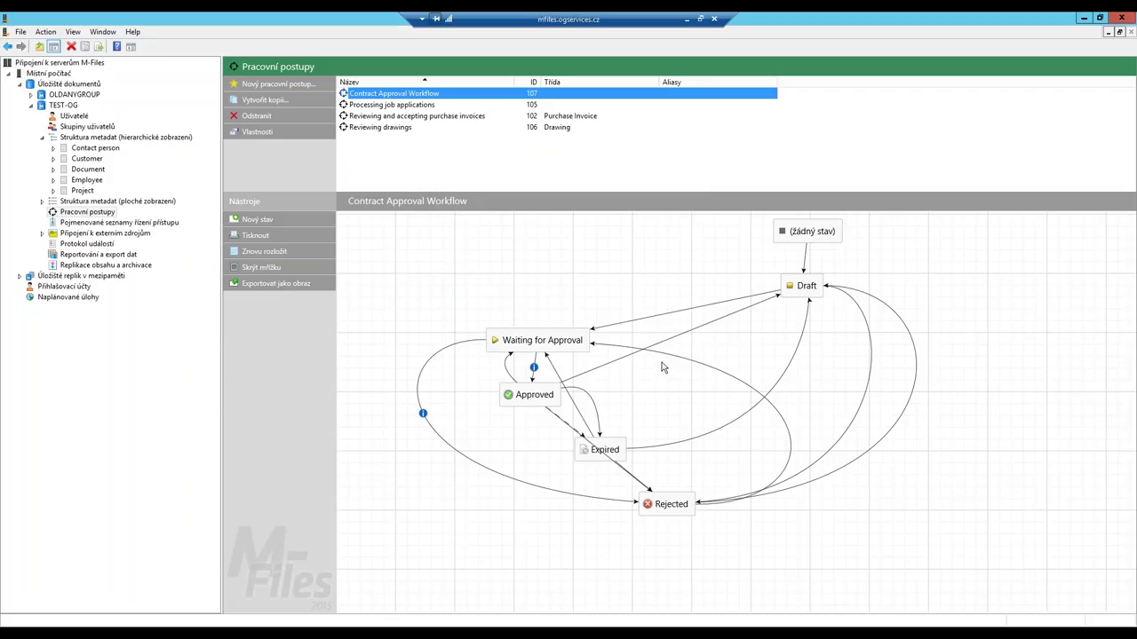
Step: View the vault's named access control lists, the file and mail sources under external connections, and the content replication and archiving page
left_click(105, 223)
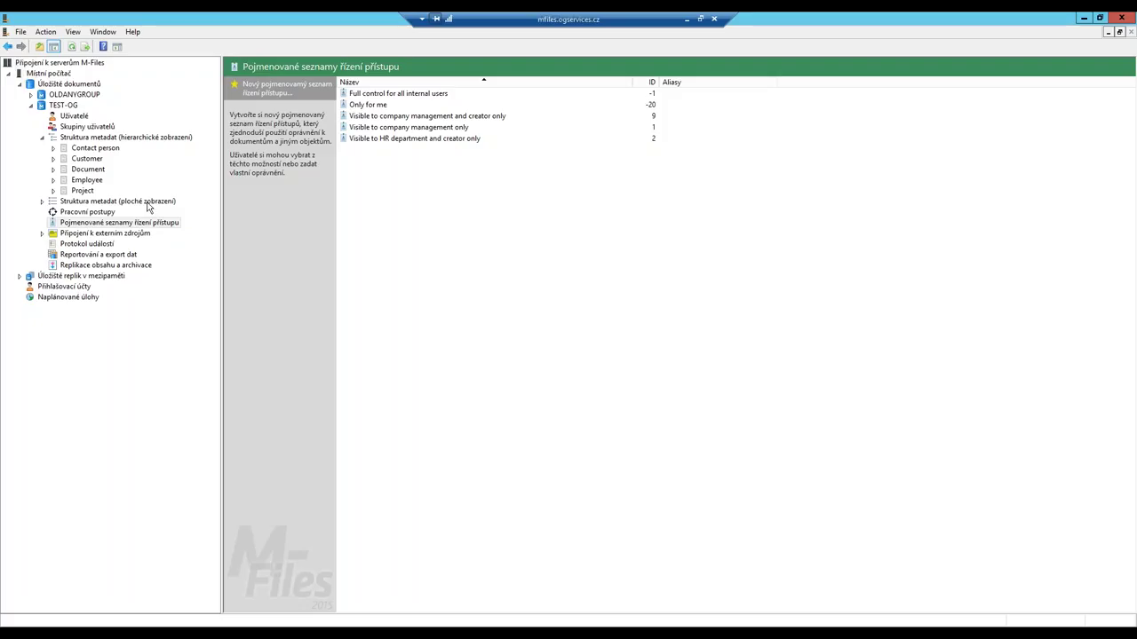
left_click(43, 233)
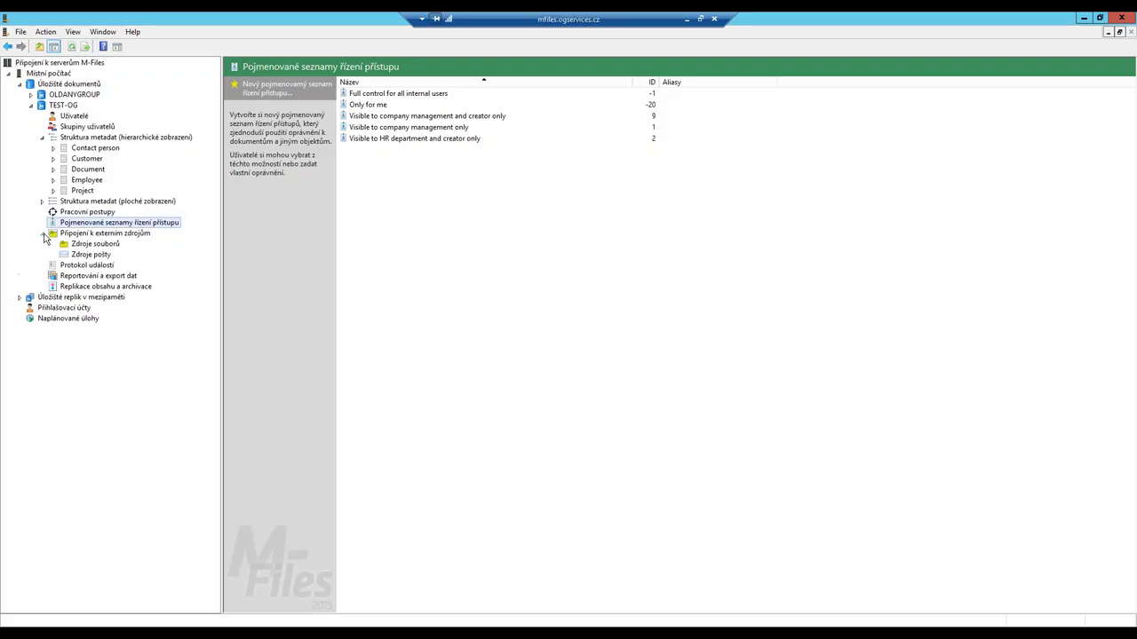
left_click(93, 245)
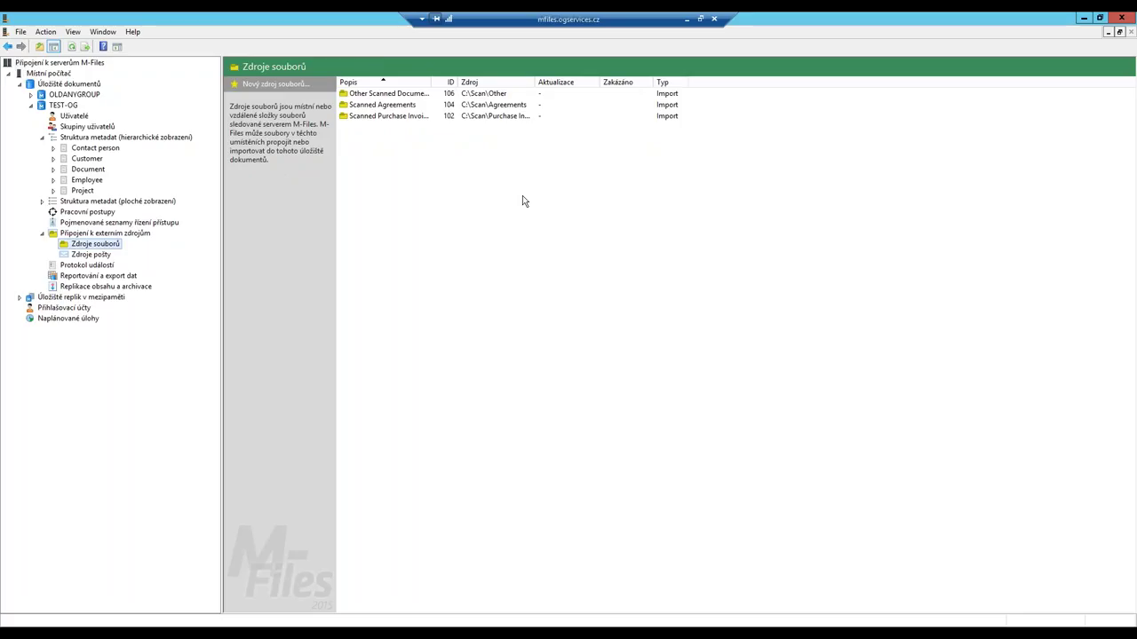
left_click(85, 255)
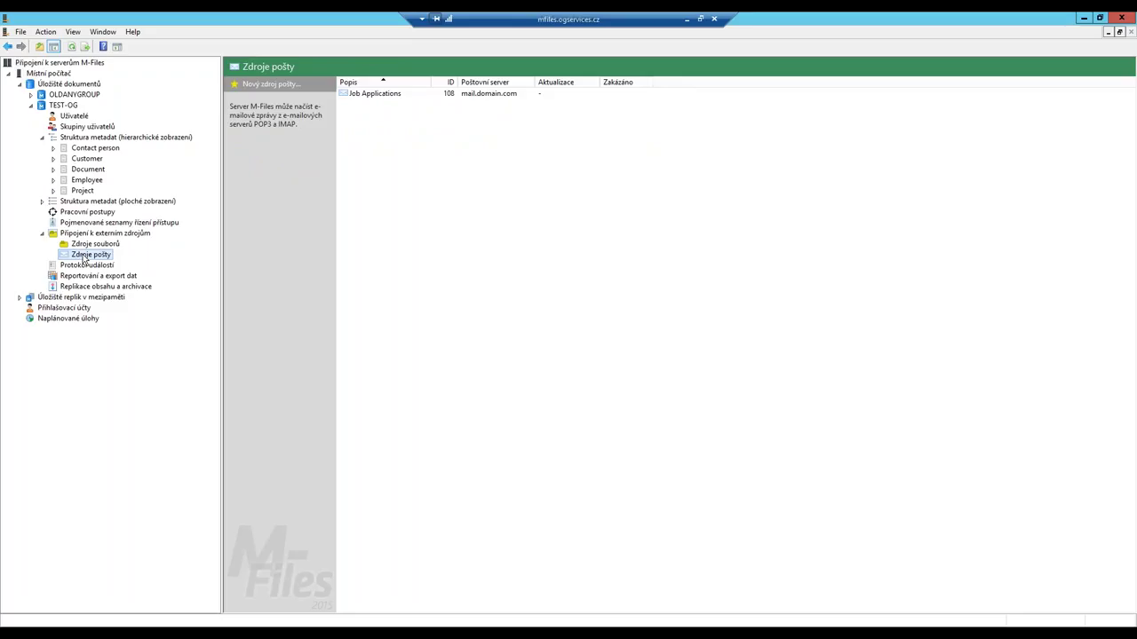
left_click(84, 288)
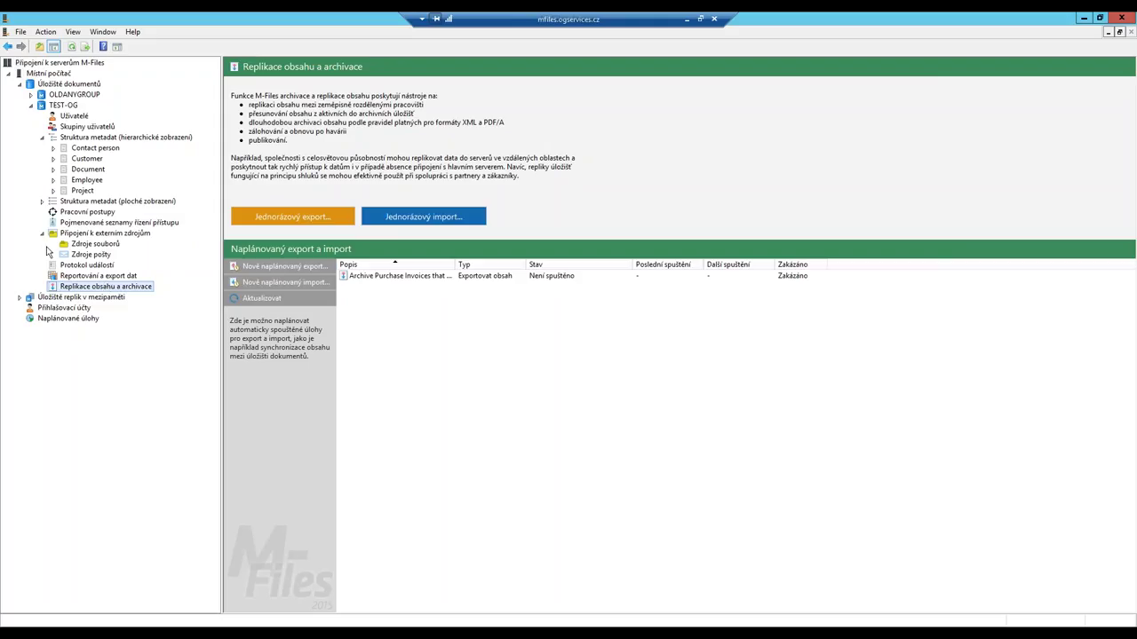
Step: Examine the general and external database connection settings of the Contact person object type, and close its properties without saving
left_click(89, 149)
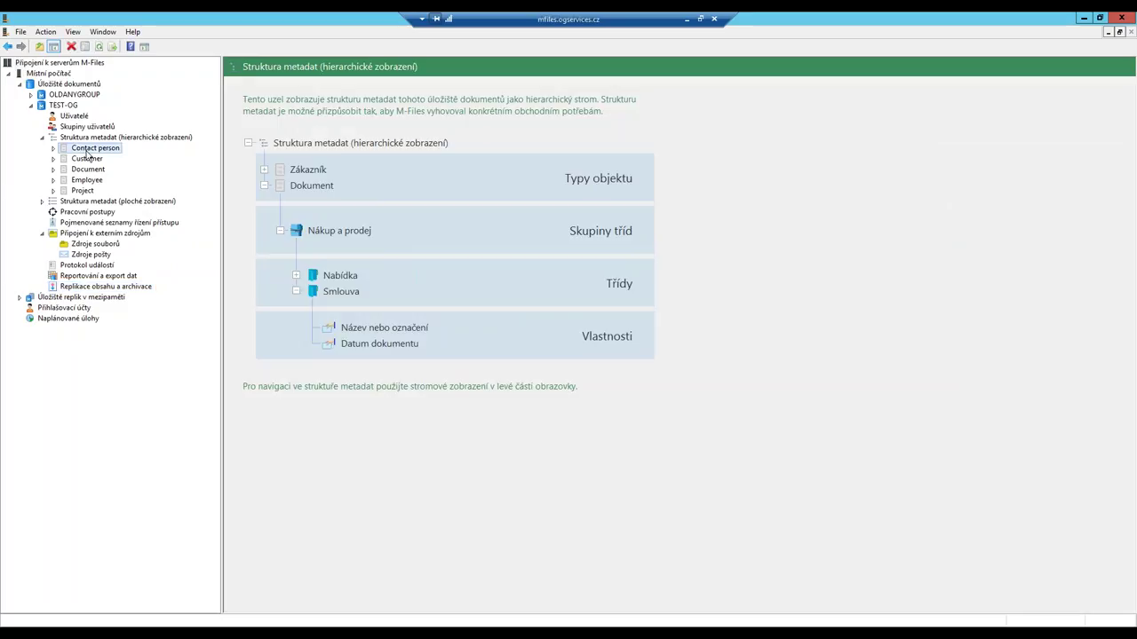
right_click(87, 151)
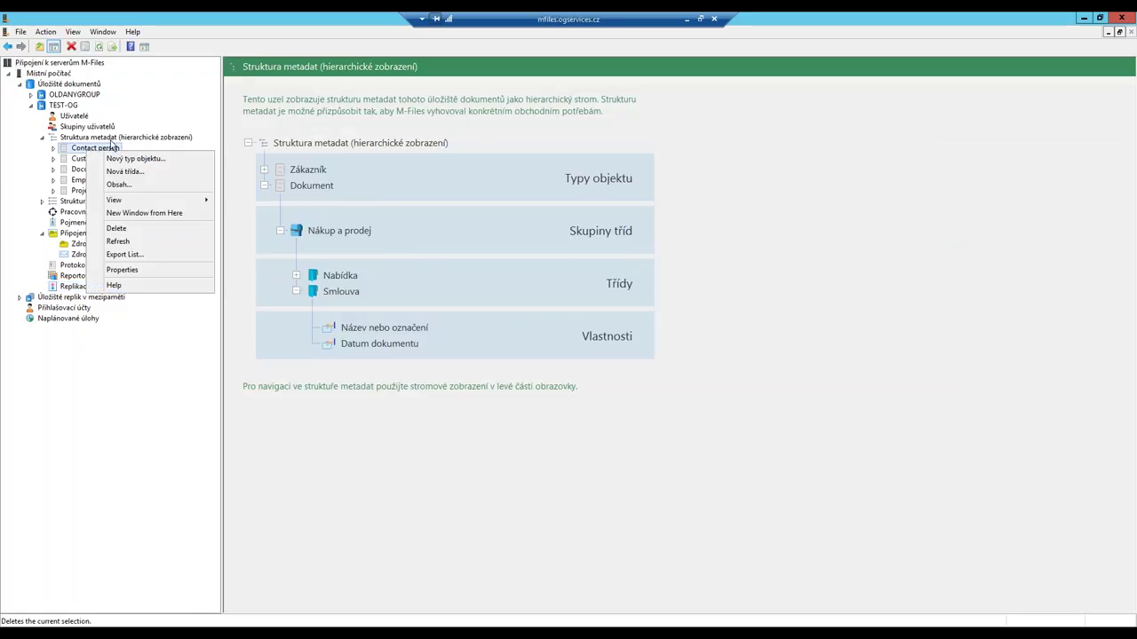
left_click(153, 271)
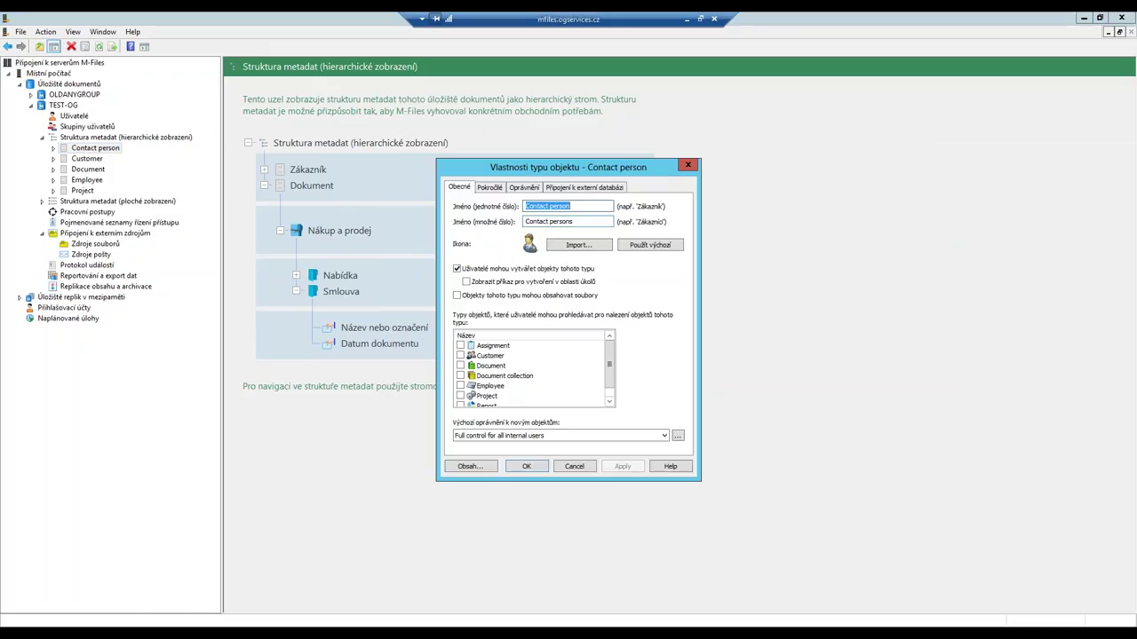
left_click(570, 187)
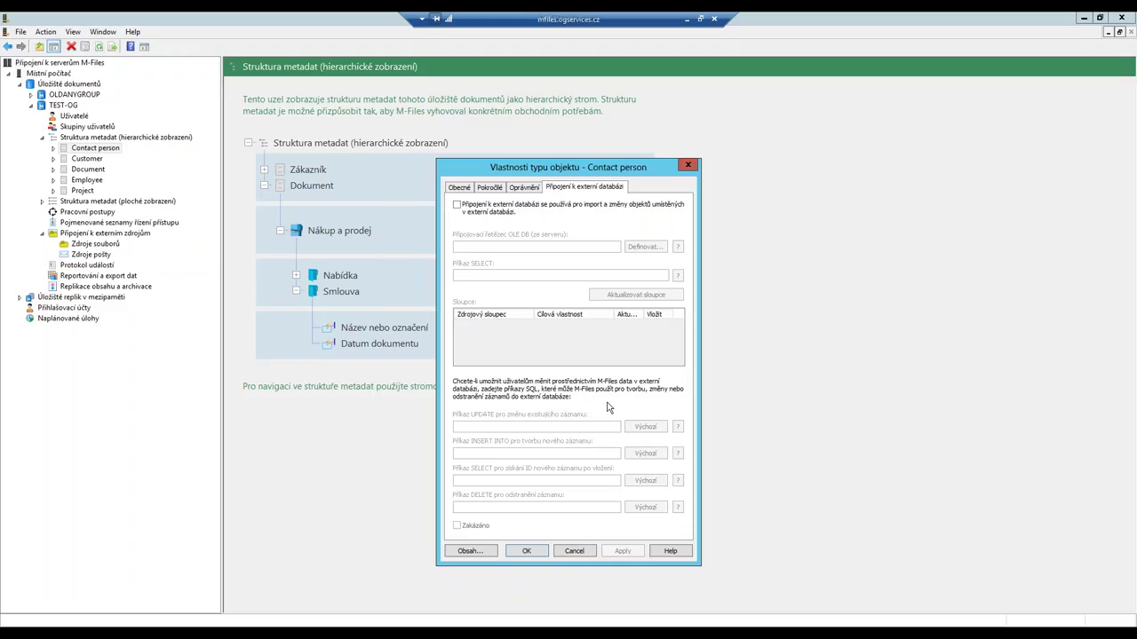
left_click(575, 551)
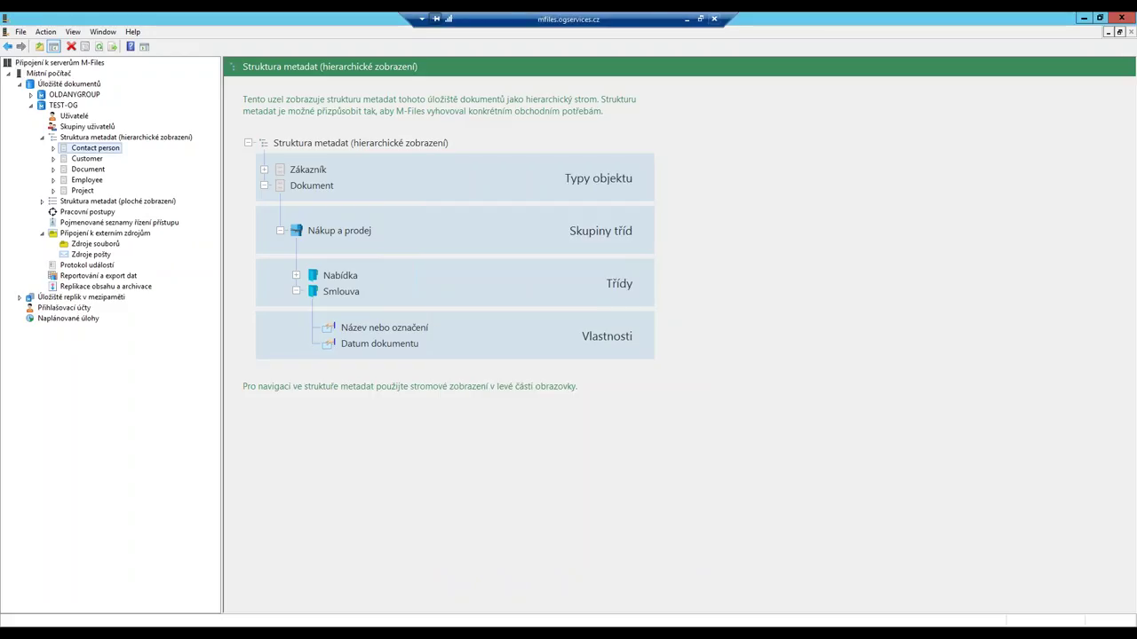
Step: Leave M-Files Admin and the remote server session, switch to the PowerPoint presentation and display slide 14, Licencování a ceny
left_click(716, 22)
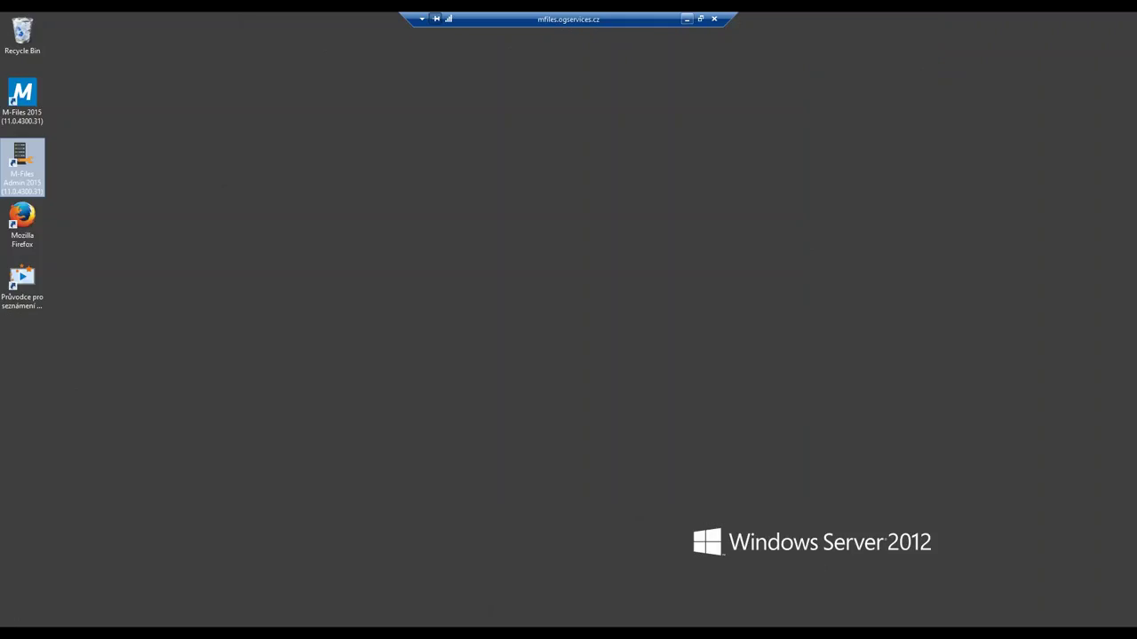
left_click(715, 20)
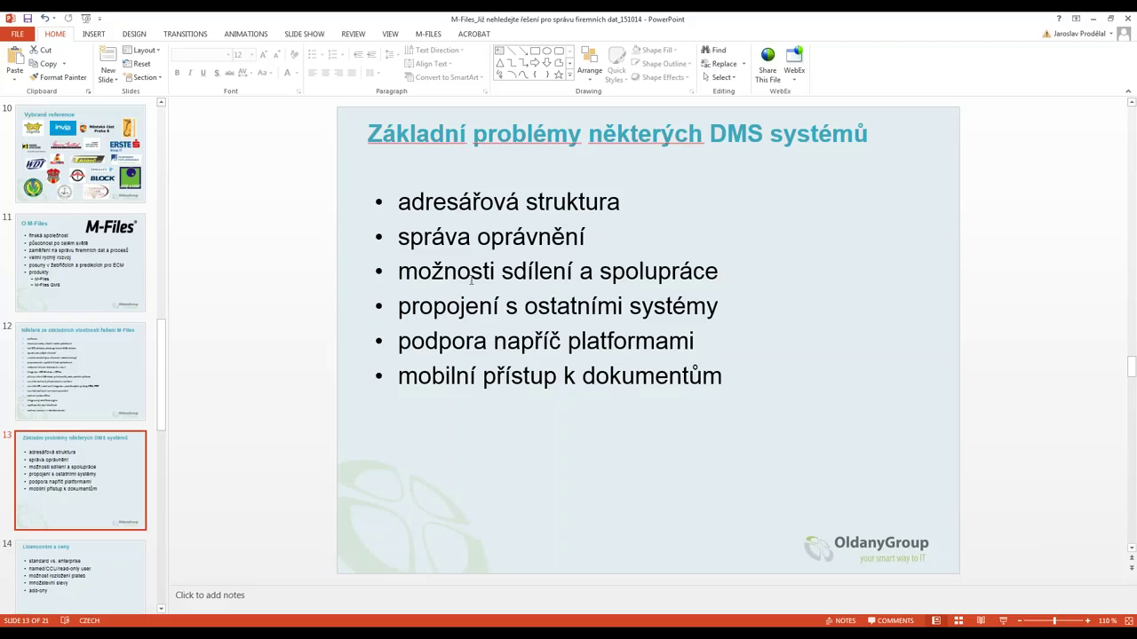
left_click_drag(164, 381, 158, 465)
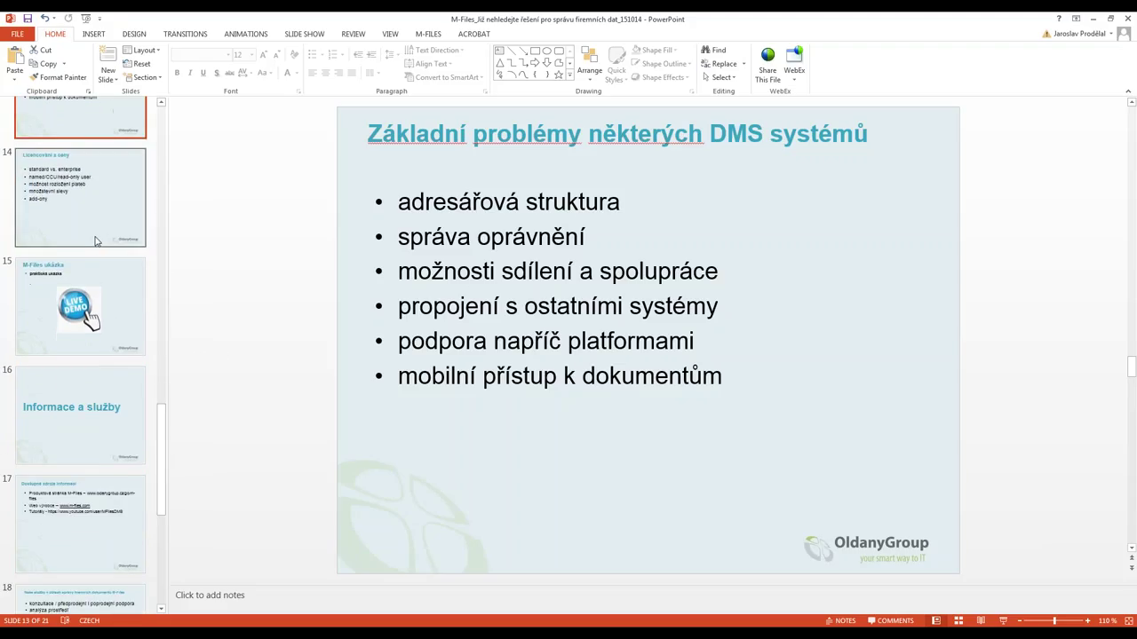
left_click(95, 241)
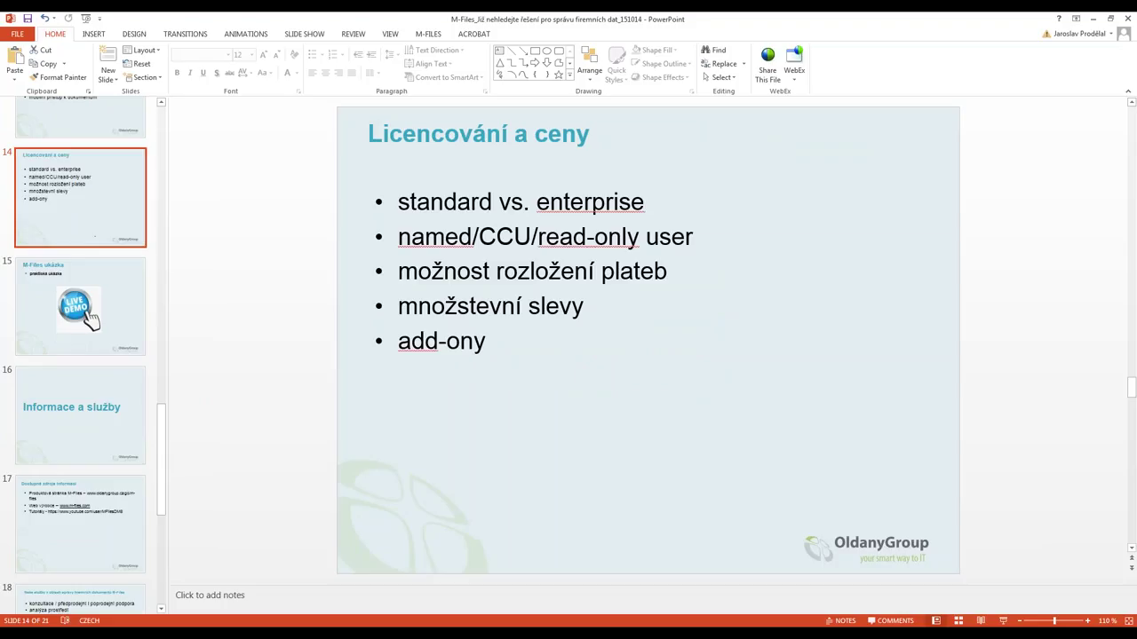
Step: Highlight the licensing slide's bullet text for discussion, including the user licence types and the option to spread payments
mouse_move(400, 202)
left_mouse_down()
mouse_move(488, 275)
mouse_move(485, 341)
left_mouse_up()
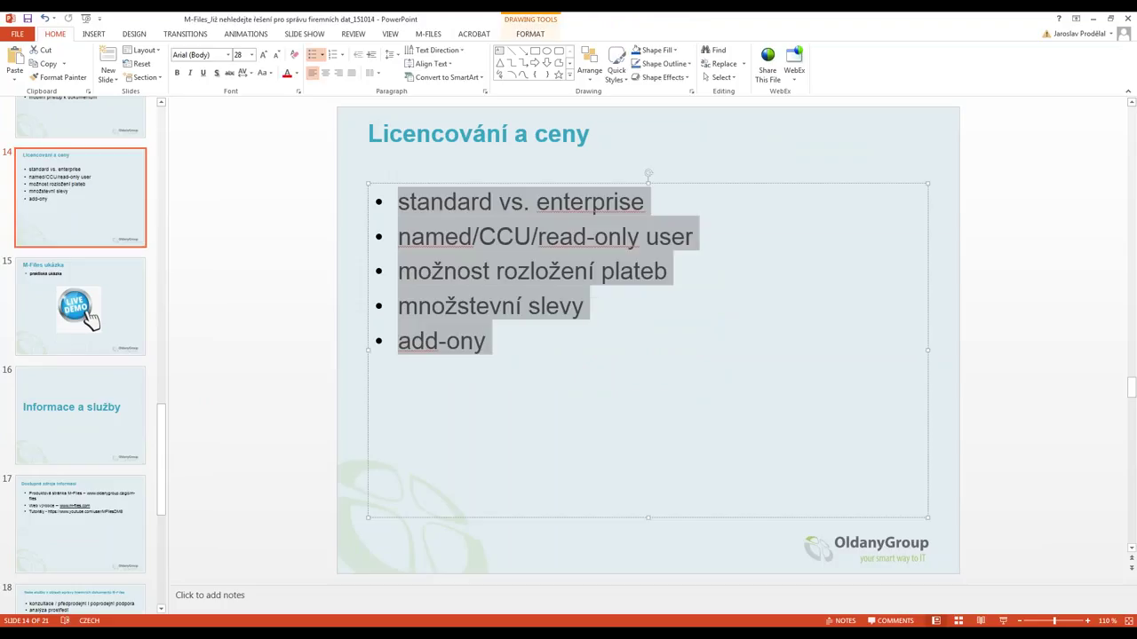
left_click(486, 341)
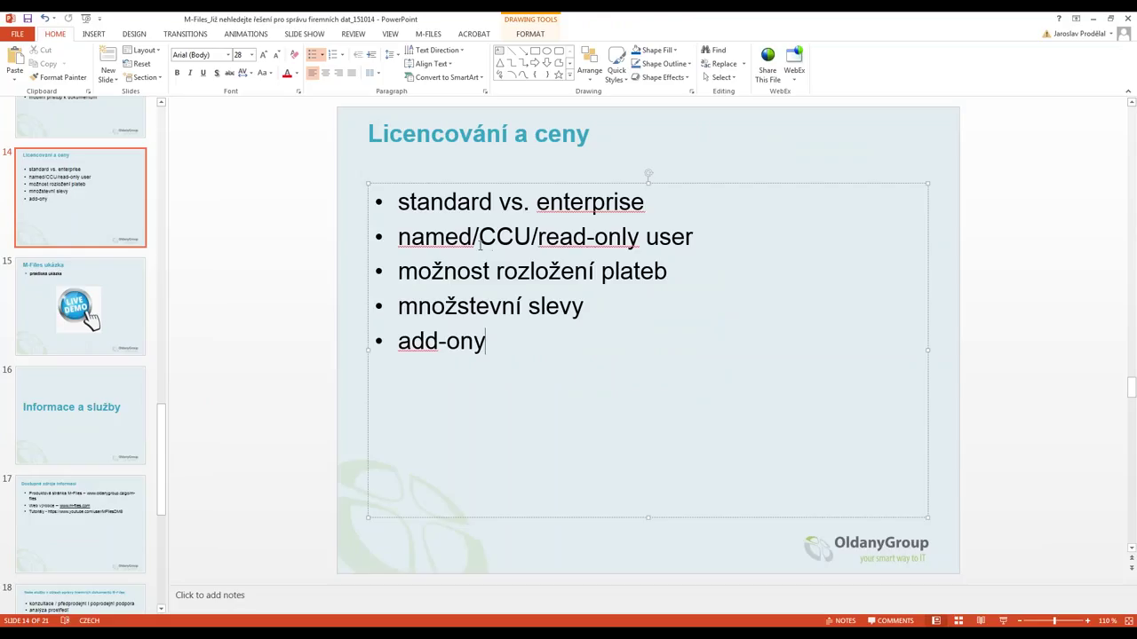
left_click_drag(426, 237, 722, 241)
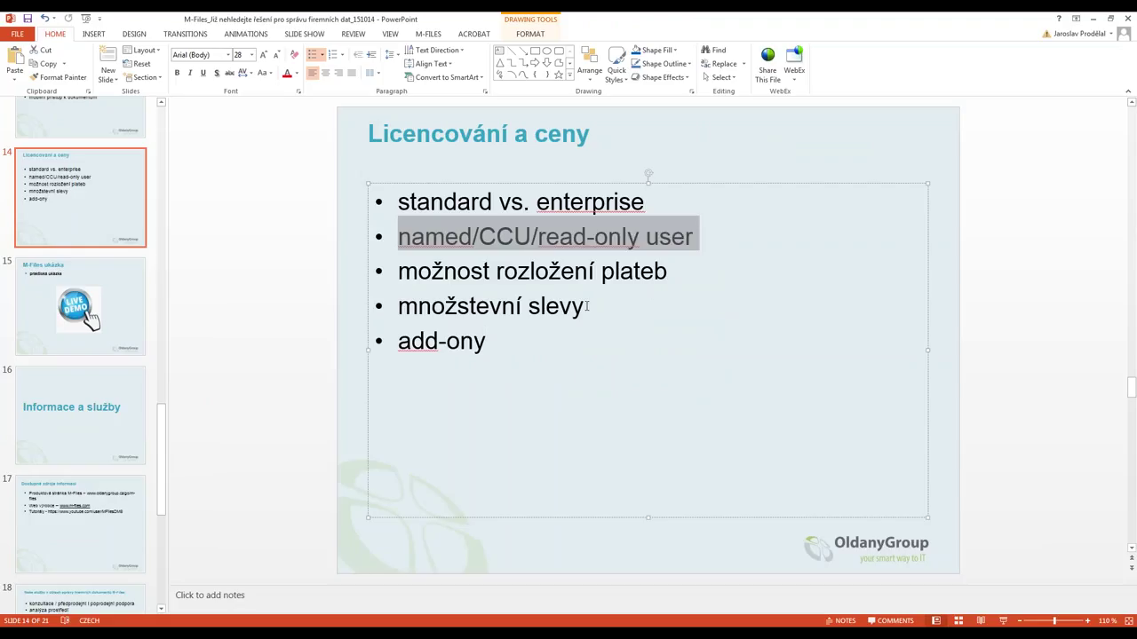
triple_click(399, 271)
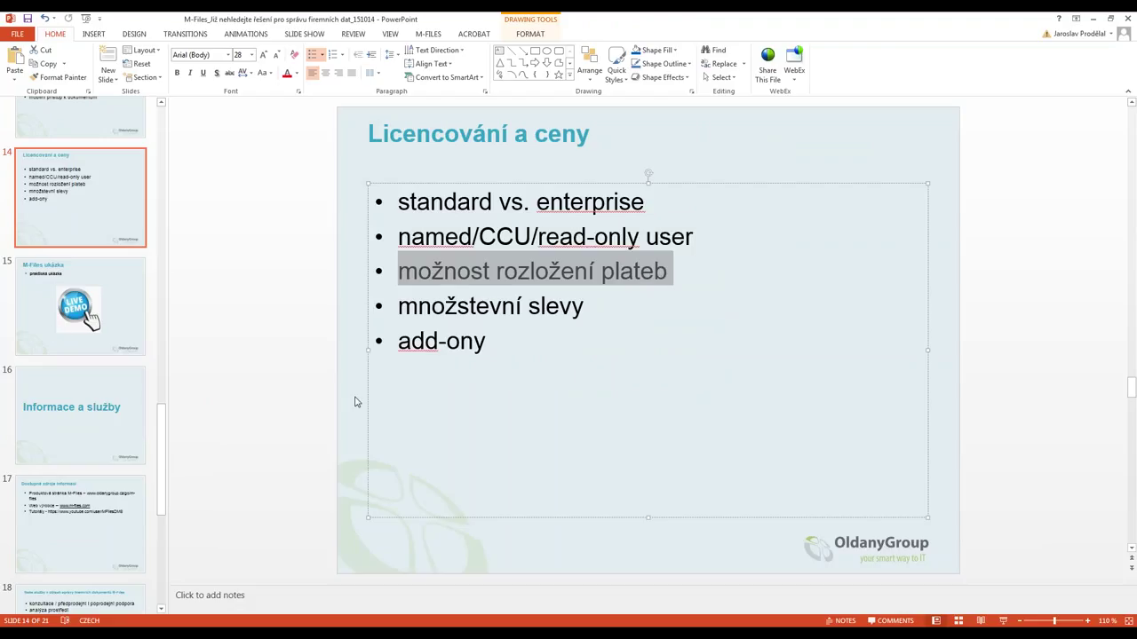
Step: Go through the slides from M-Files ukázka to Aktuální informace and look over the remaining slide thumbnails
left_click(80, 336)
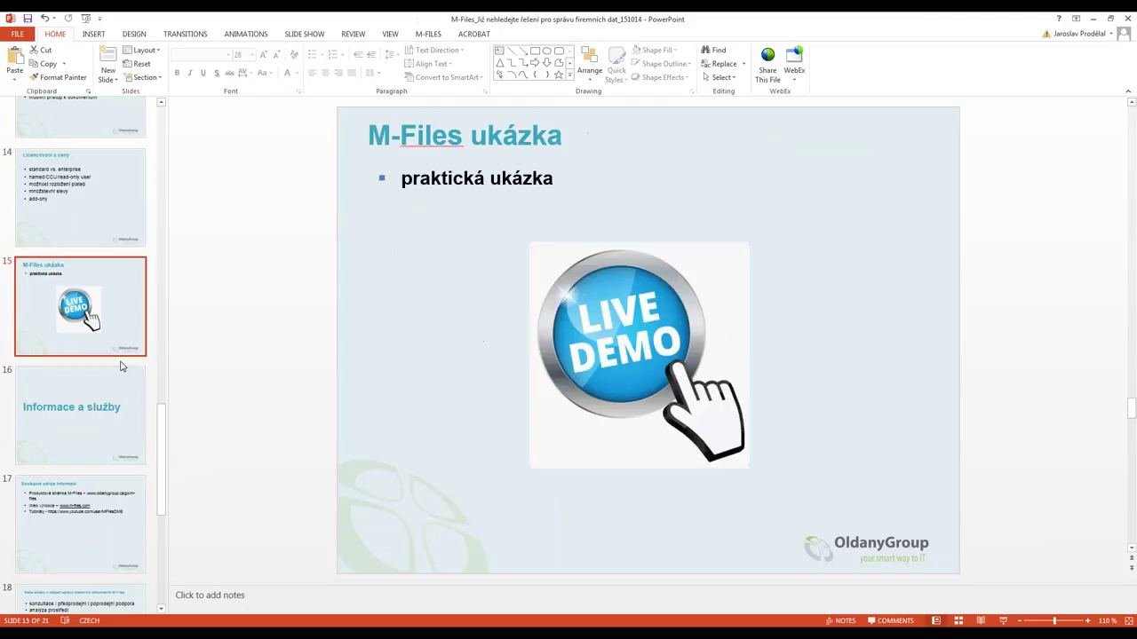
left_click(121, 366)
key("Down")
key("Down")
key("Down")
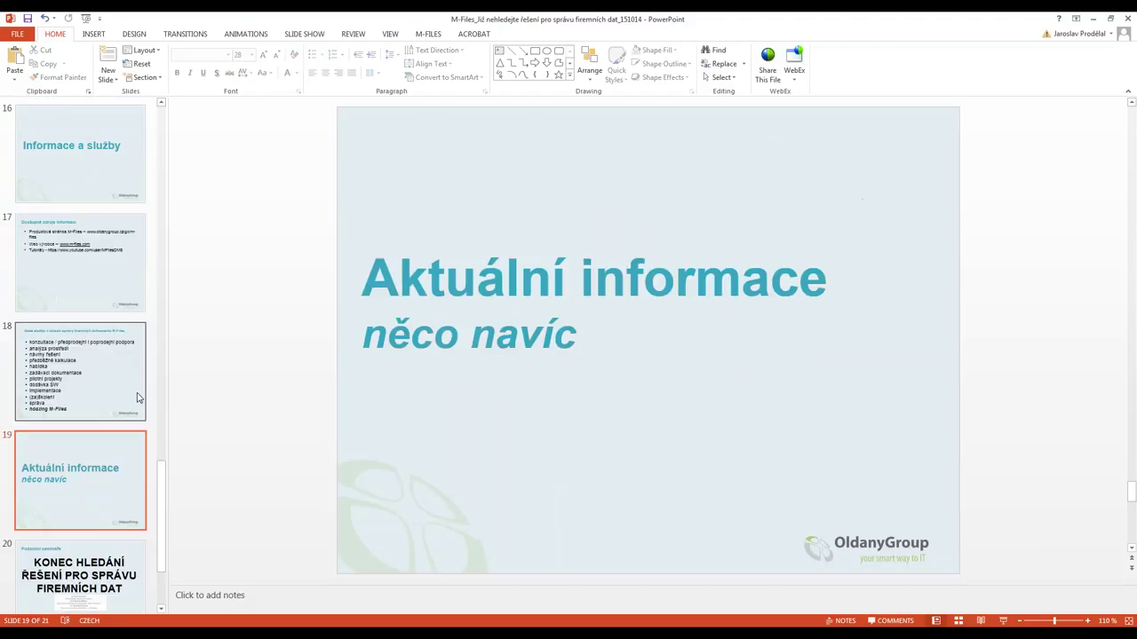
scroll(101, 482, "down", 2)
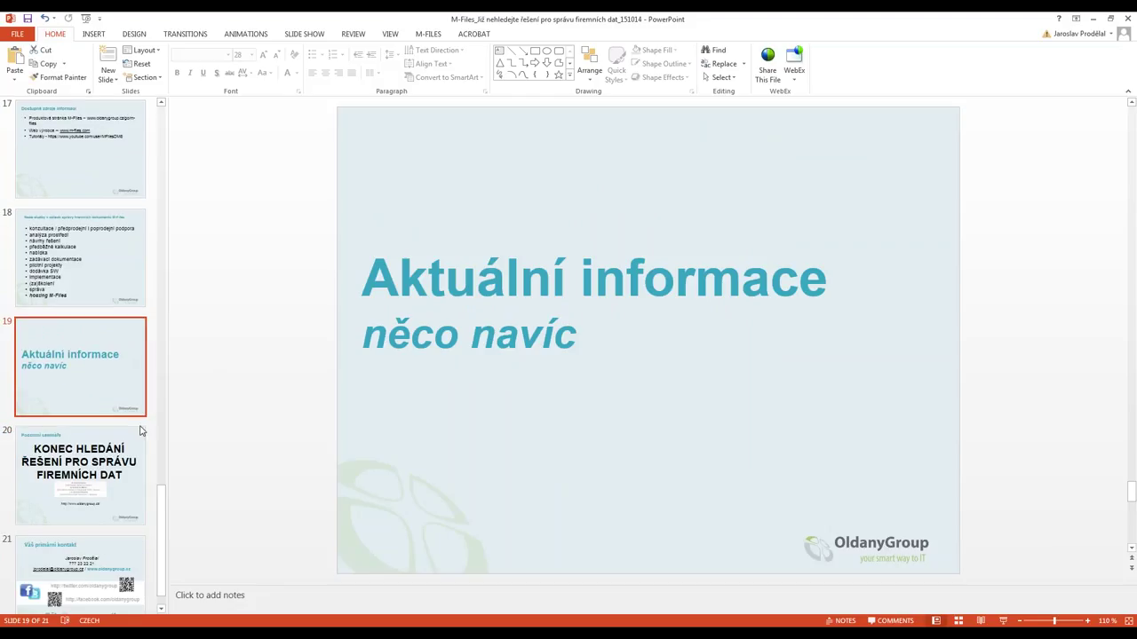